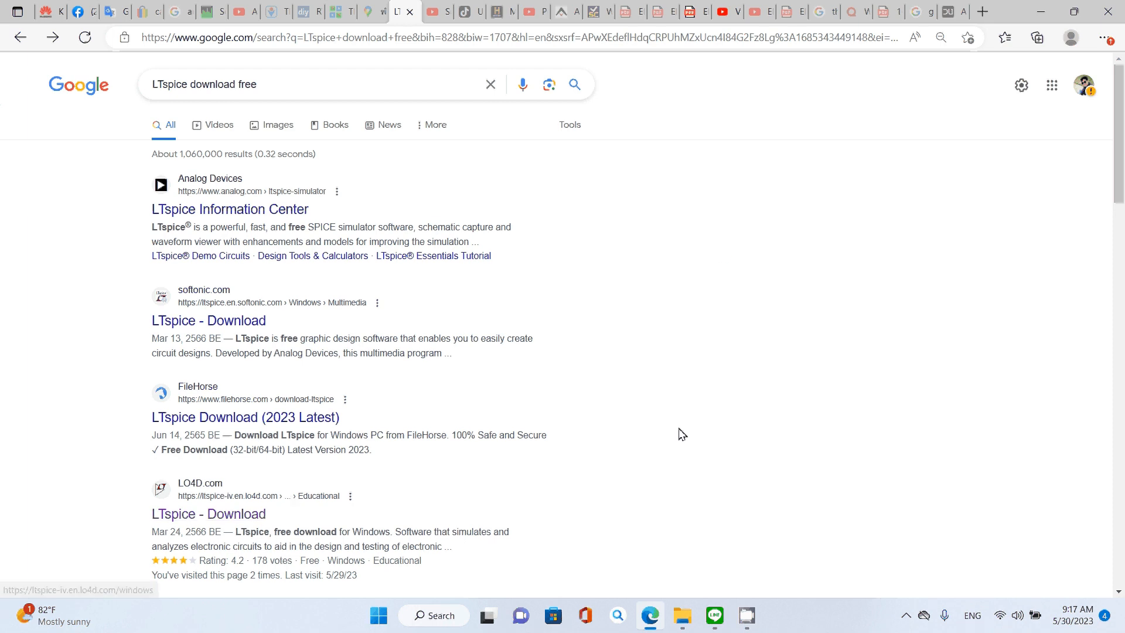
Open the LO4D.com LTspice download page from the "LTspice download free" search results
{"action": "scroll", "coordinate": [679, 435], "scroll_direction": "down", "scroll_amount": 1}
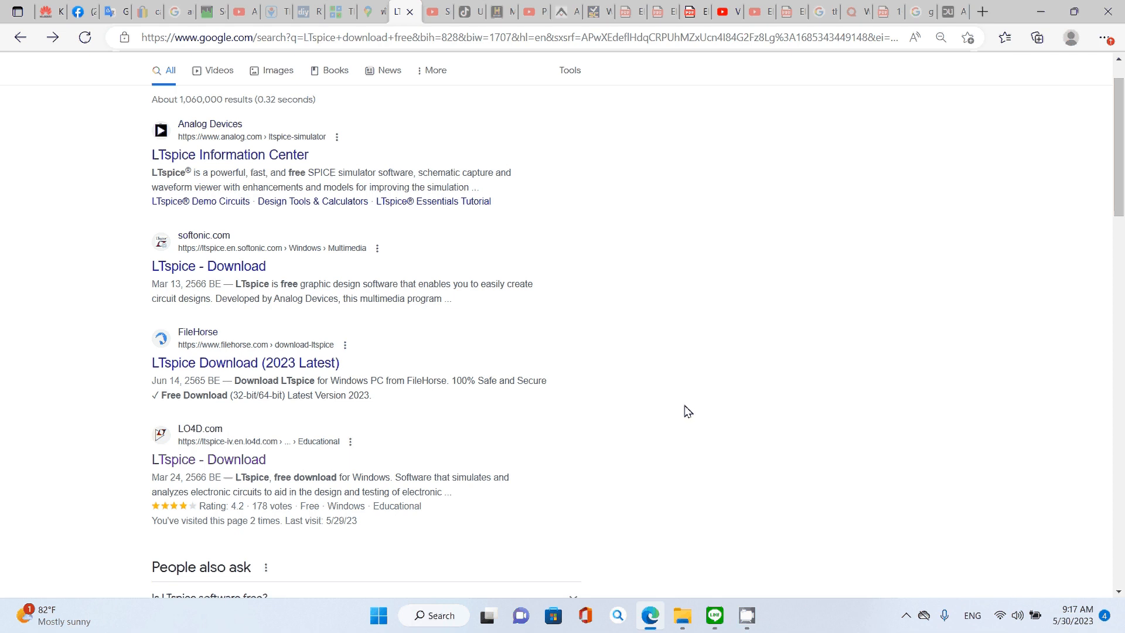
{"action": "scroll", "coordinate": [688, 405], "scroll_direction": "up", "scroll_amount": 1}
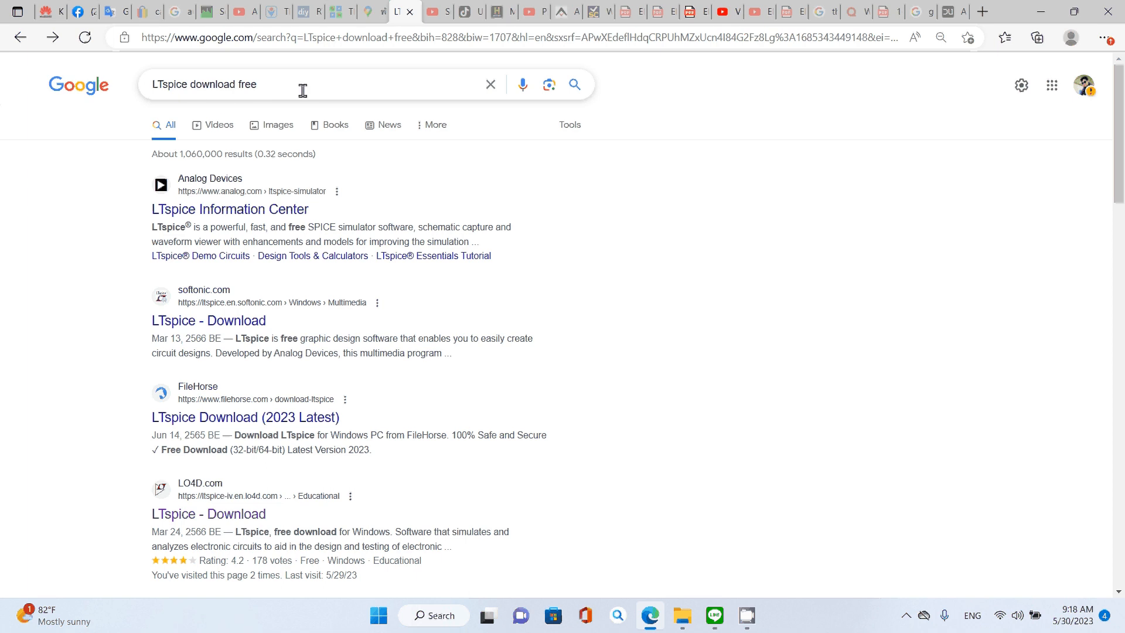
{"action": "scroll", "coordinate": [246, 484], "scroll_direction": "down", "scroll_amount": 2}
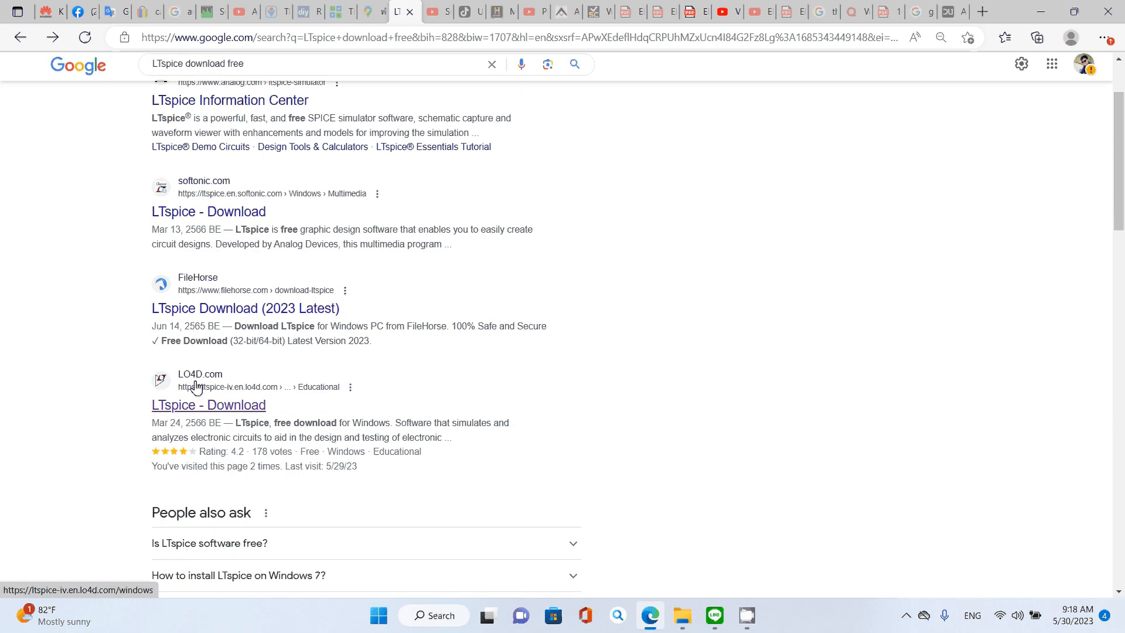
{"action": "left_click", "coordinate": [192, 405]}
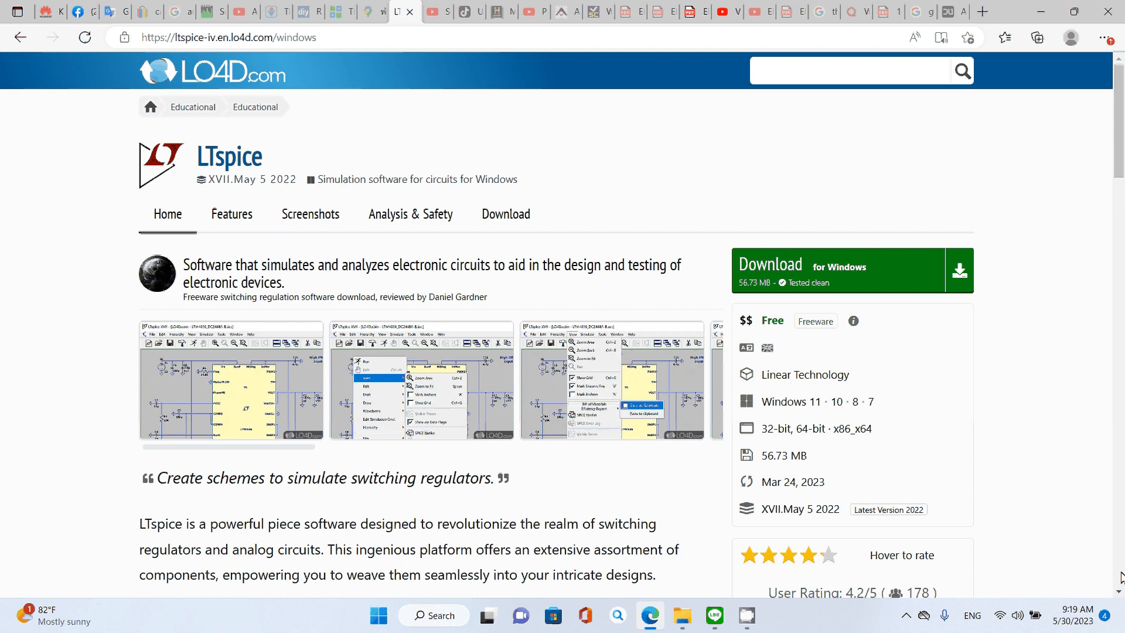
Switch to the desktop and launch LTspice XVII
{"action": "left_click", "coordinate": [1121, 615]}
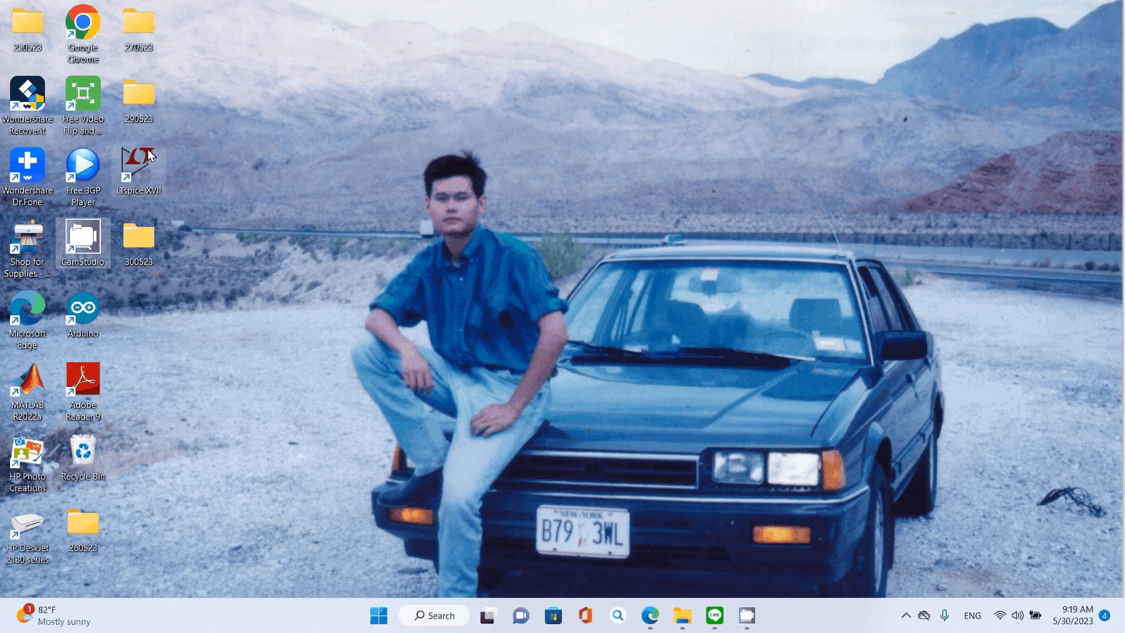
{"action": "left_click", "coordinate": [150, 154]}
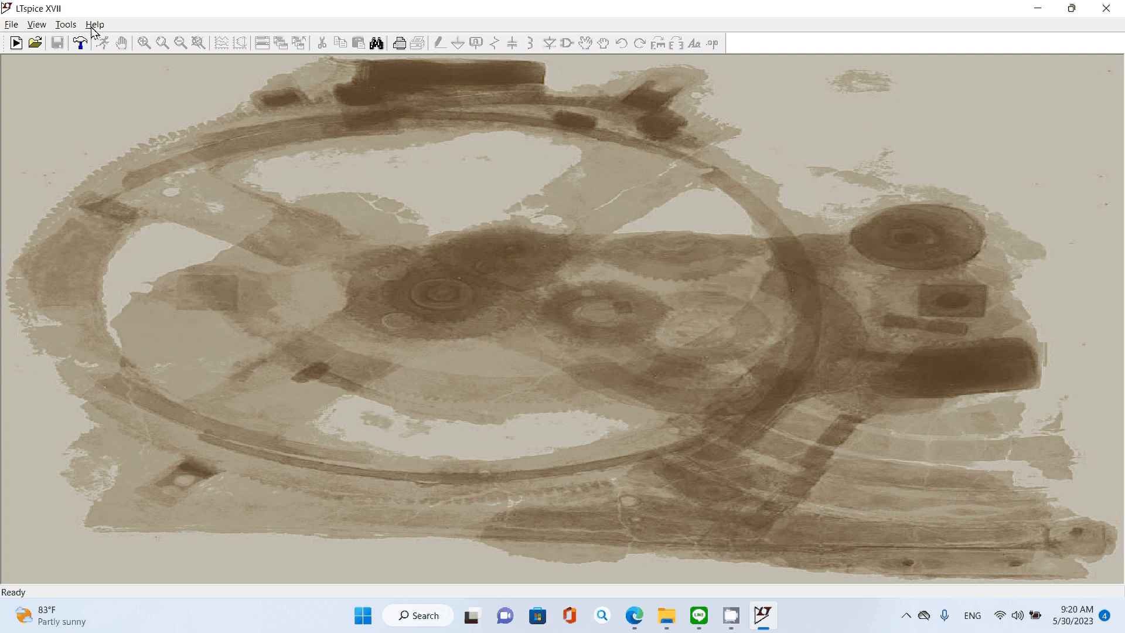
{"action": "left_click", "coordinate": [11, 26]}
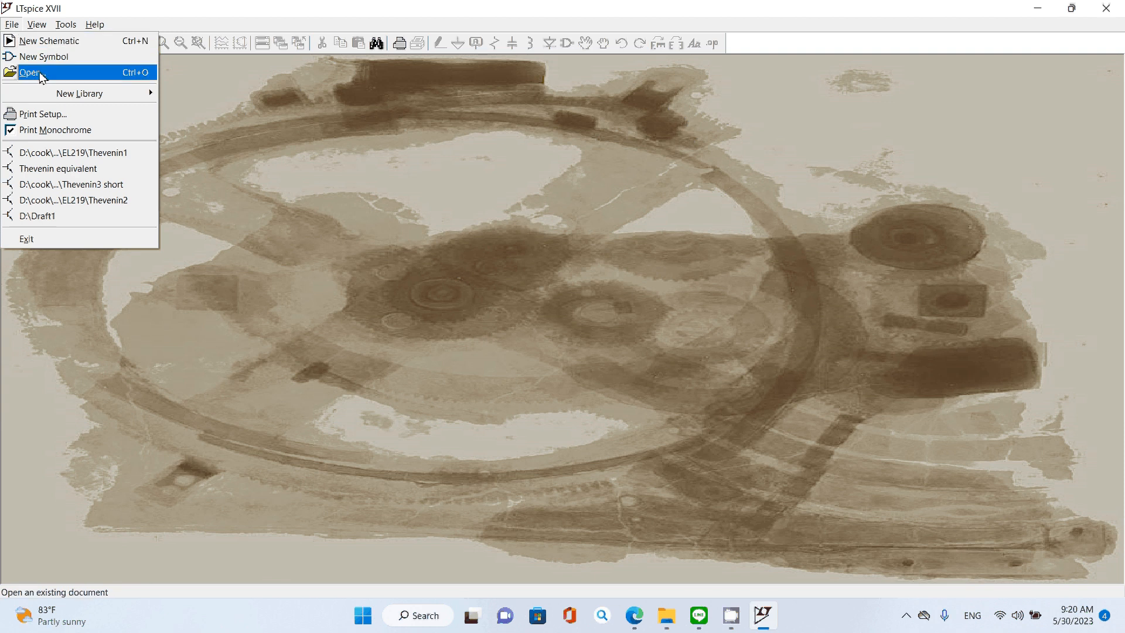
{"action": "left_click", "coordinate": [30, 73]}
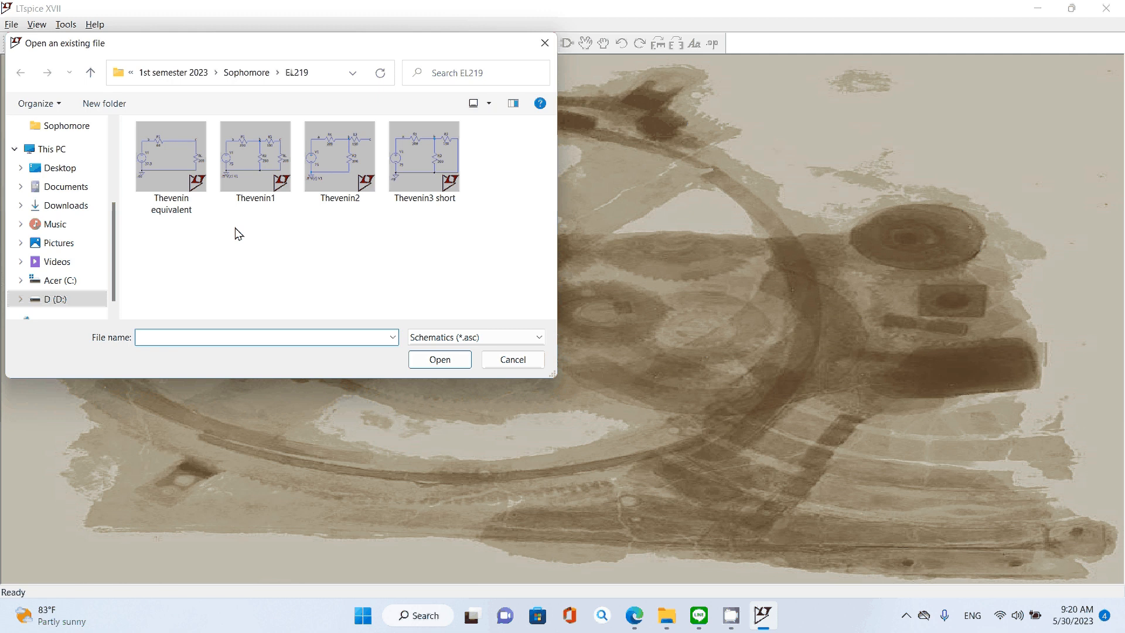
{"action": "left_click", "coordinate": [513, 359]}
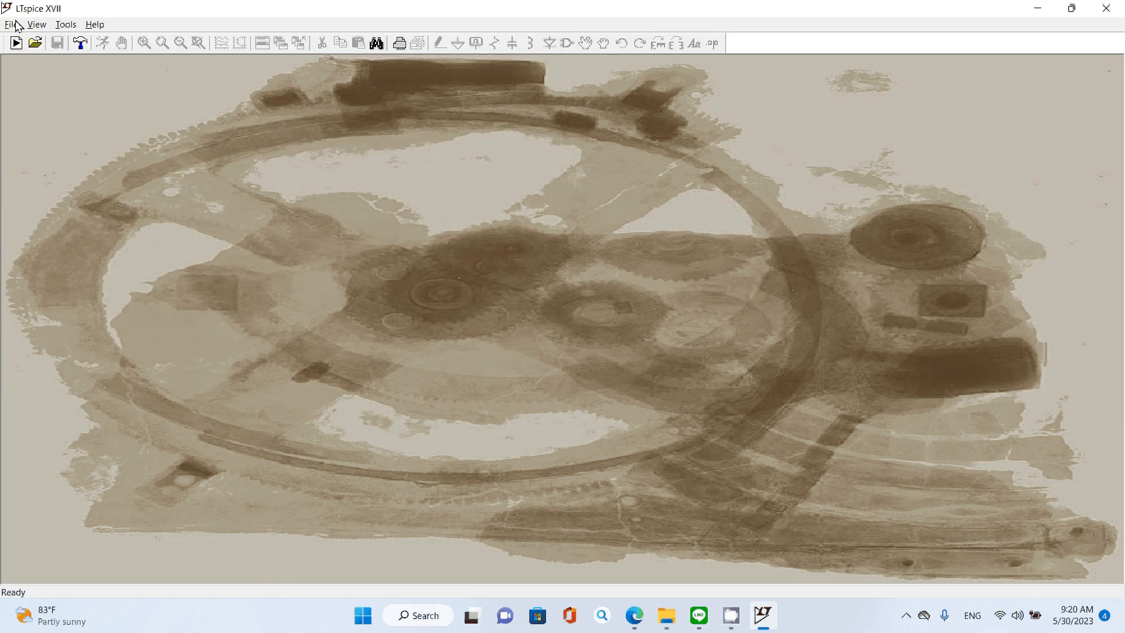
Create a new blank schematic
{"action": "left_click", "coordinate": [13, 25]}
{"action": "left_click", "coordinate": [49, 40]}
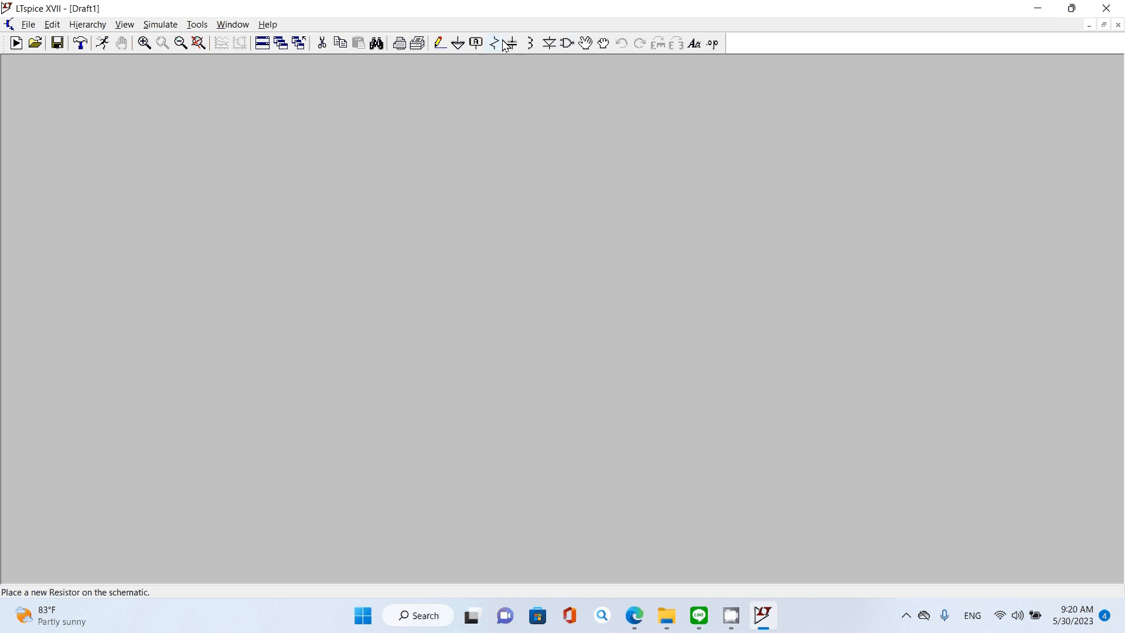
{"action": "left_click", "coordinate": [550, 43]}
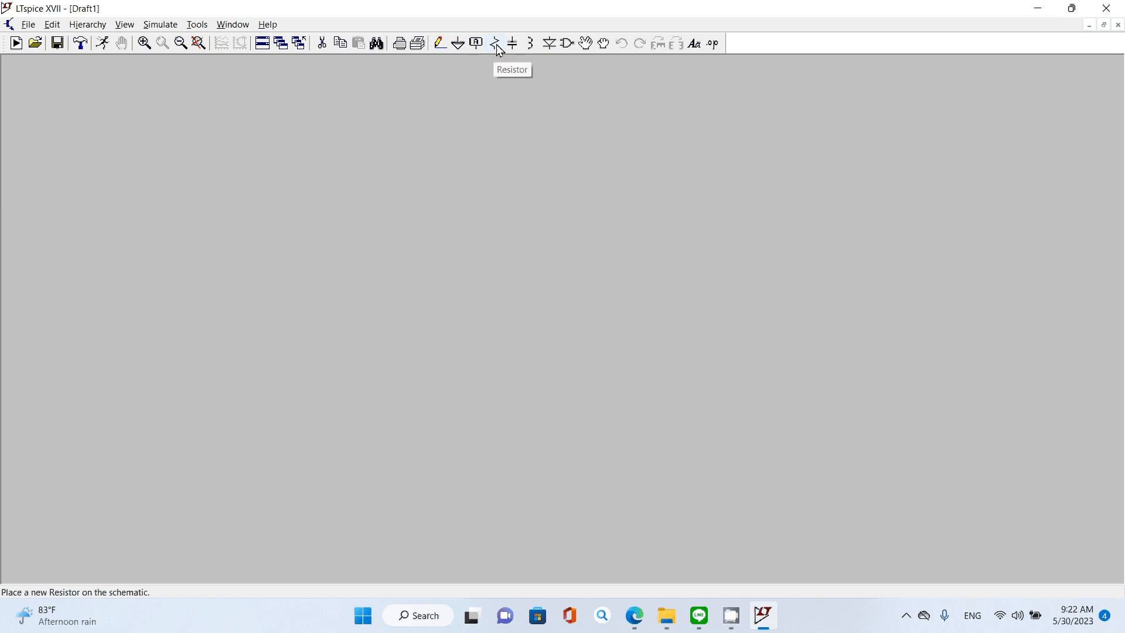
{"action": "left_click", "coordinate": [566, 43]}
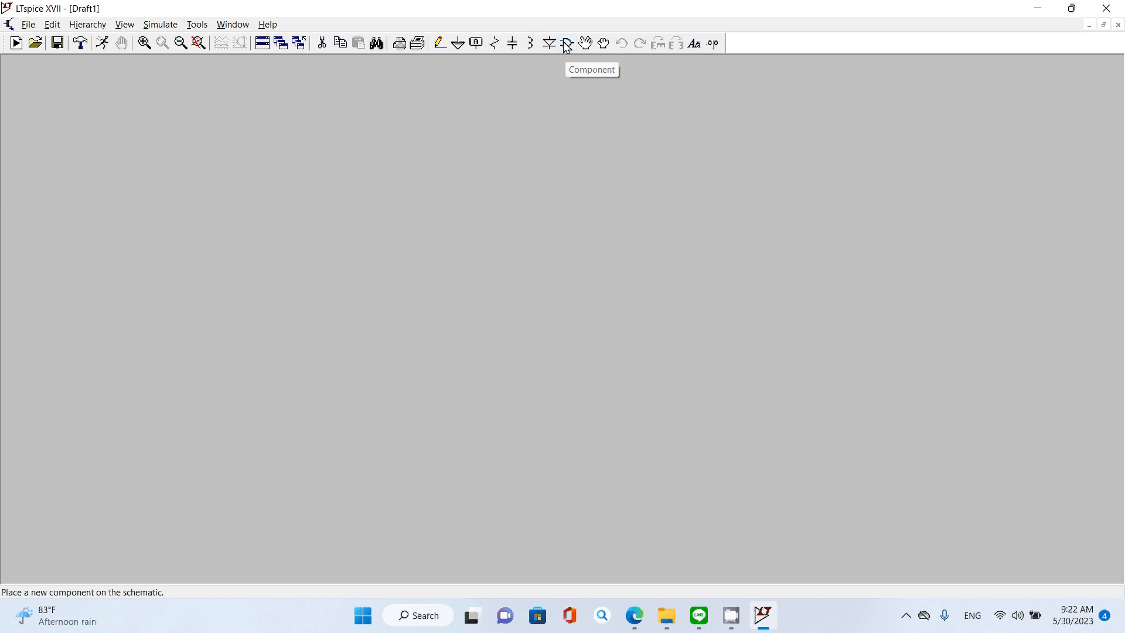
Place an xor gate from the Digital component library near the middle of the schematic
{"action": "left_click", "coordinate": [566, 45]}
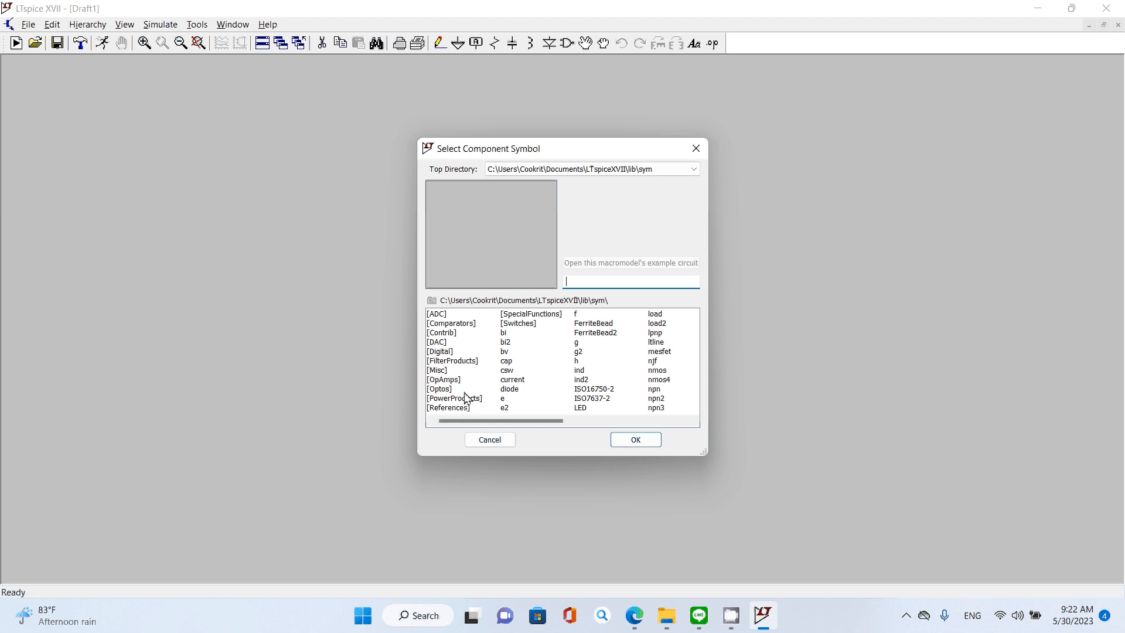
{"action": "left_click", "coordinate": [437, 352]}
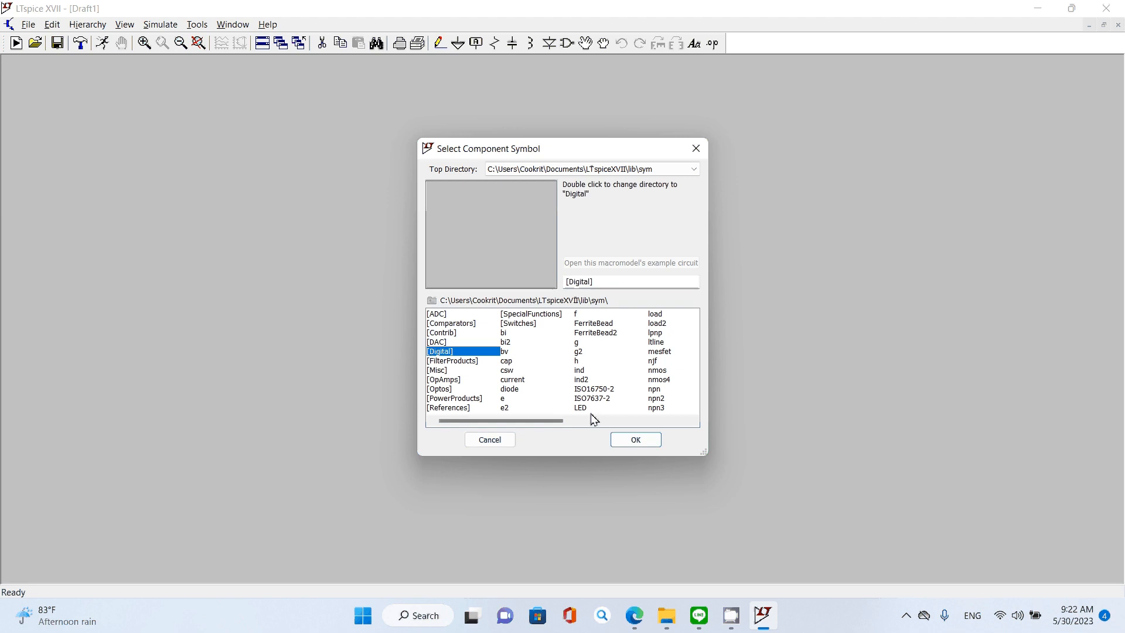
{"action": "left_click", "coordinate": [619, 440]}
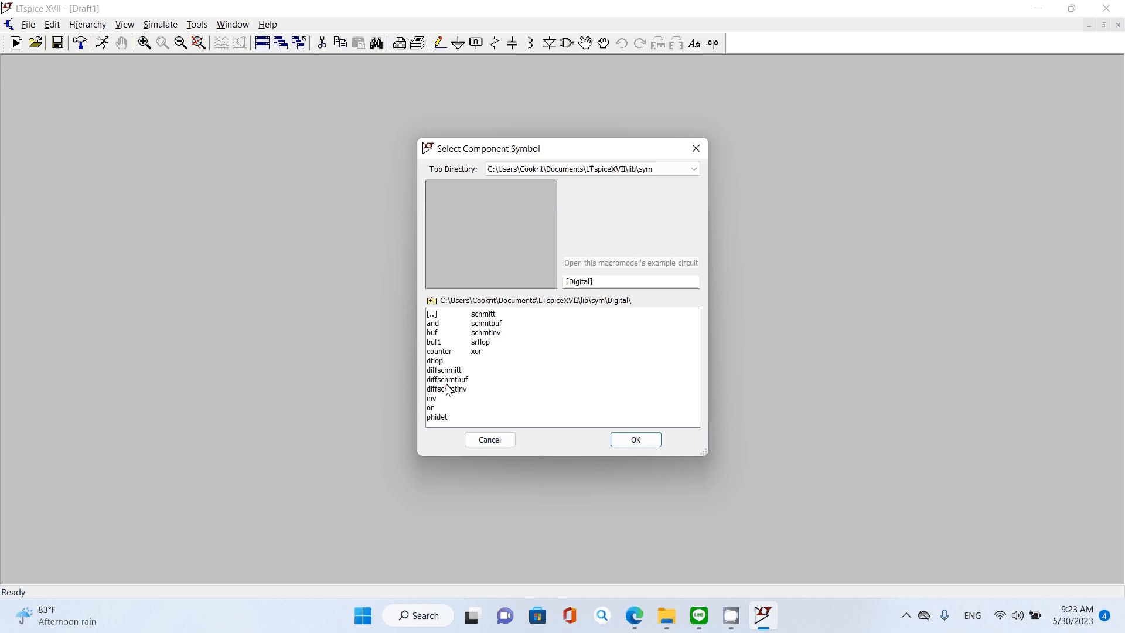
{"action": "left_click", "coordinate": [477, 352]}
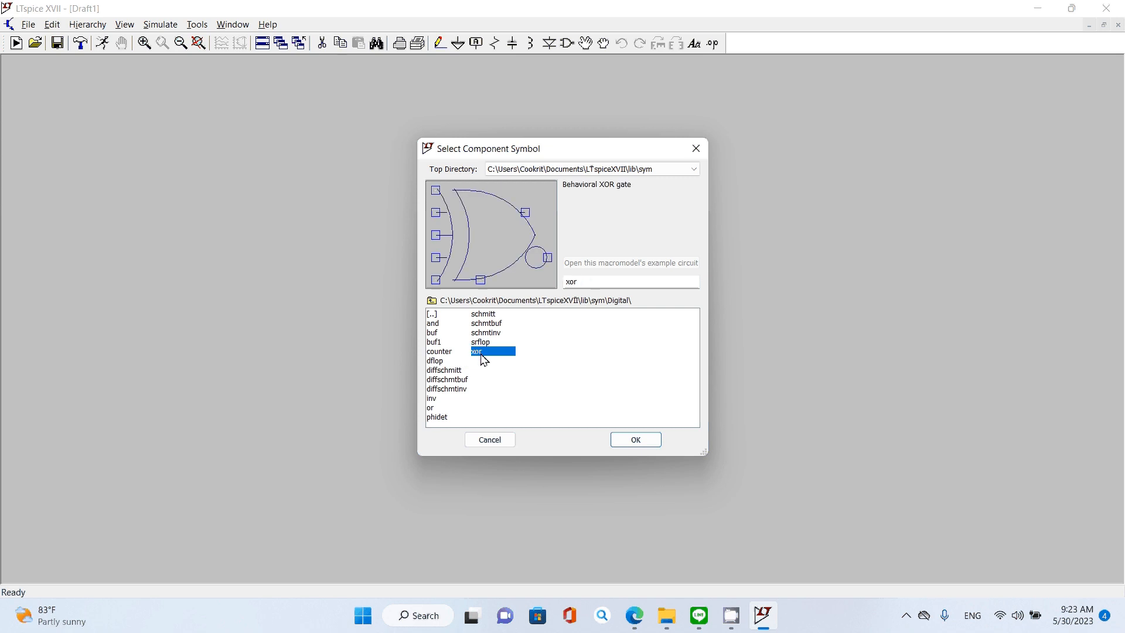
{"action": "left_click", "coordinate": [629, 440]}
{"action": "left_click", "coordinate": [456, 331]}
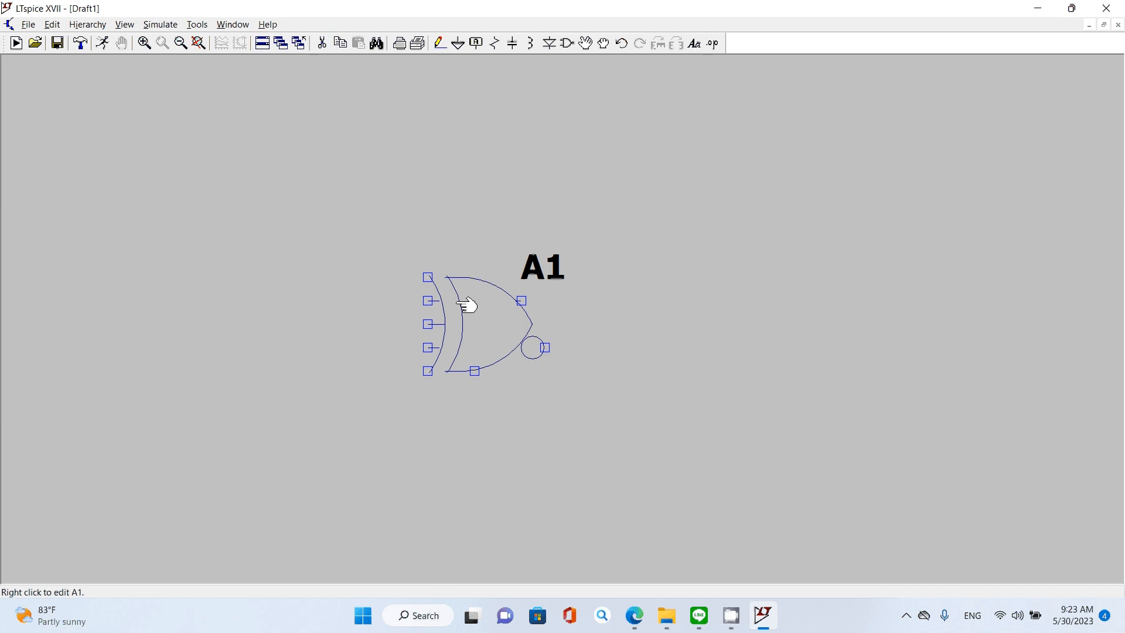
Delete the XOR gate from the schematic and leave the delete mode
{"action": "left_click", "coordinate": [329, 50]}
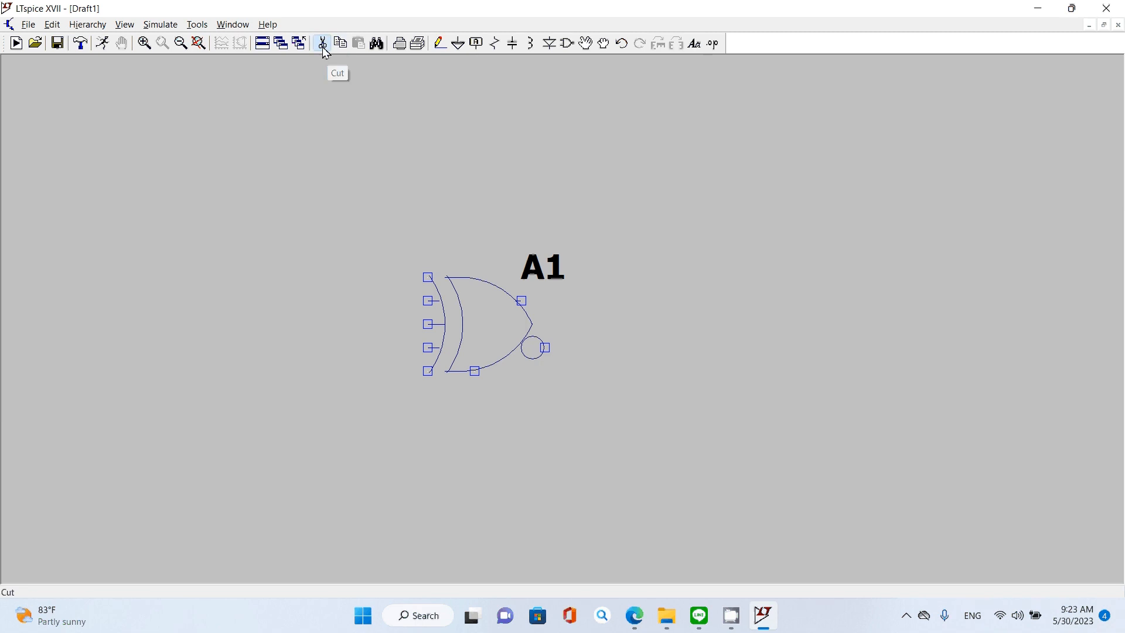
{"action": "left_click", "coordinate": [497, 321]}
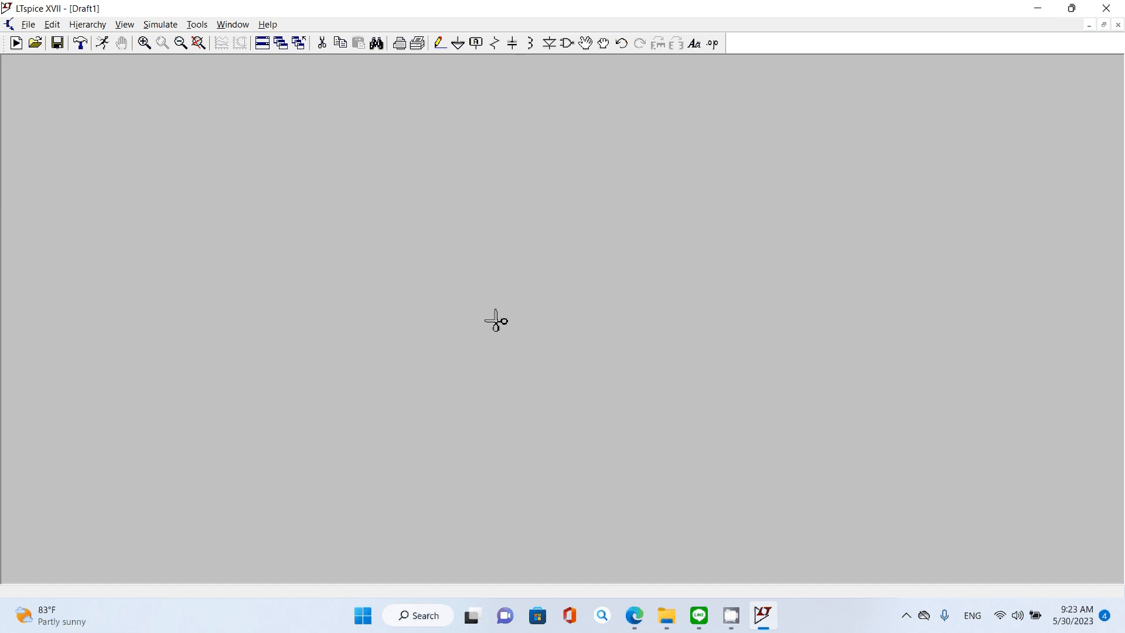
{"action": "key", "text": "Escape"}
Place one capacitor on the empty schematic, slightly left of the centre, and end component placement
{"action": "left_click", "coordinate": [52, 26]}
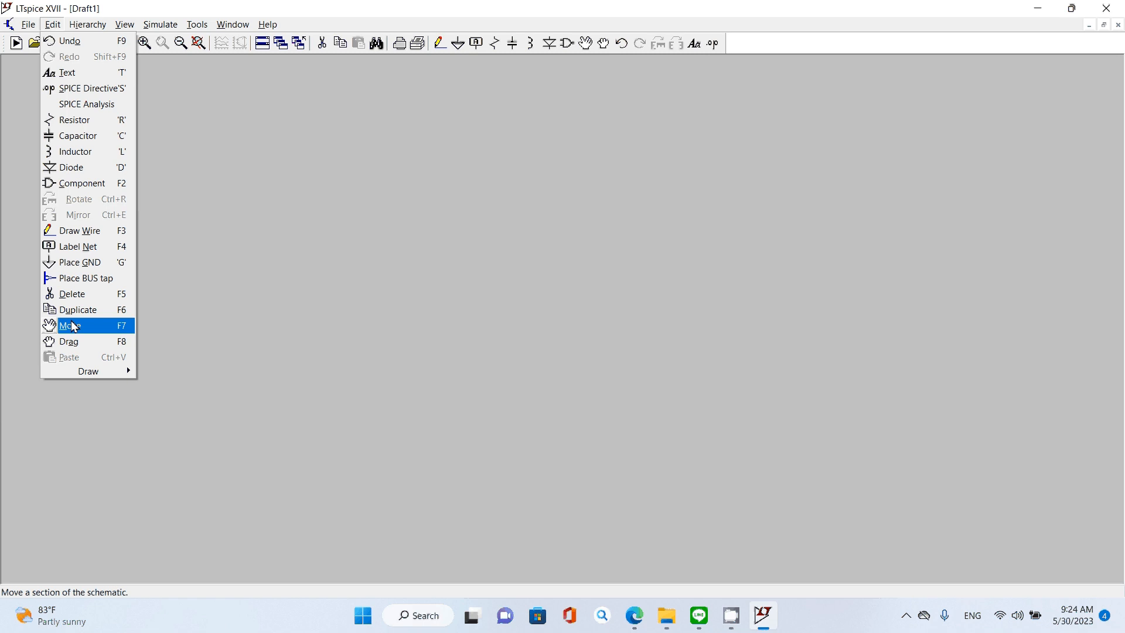
{"action": "left_click", "coordinate": [242, 277]}
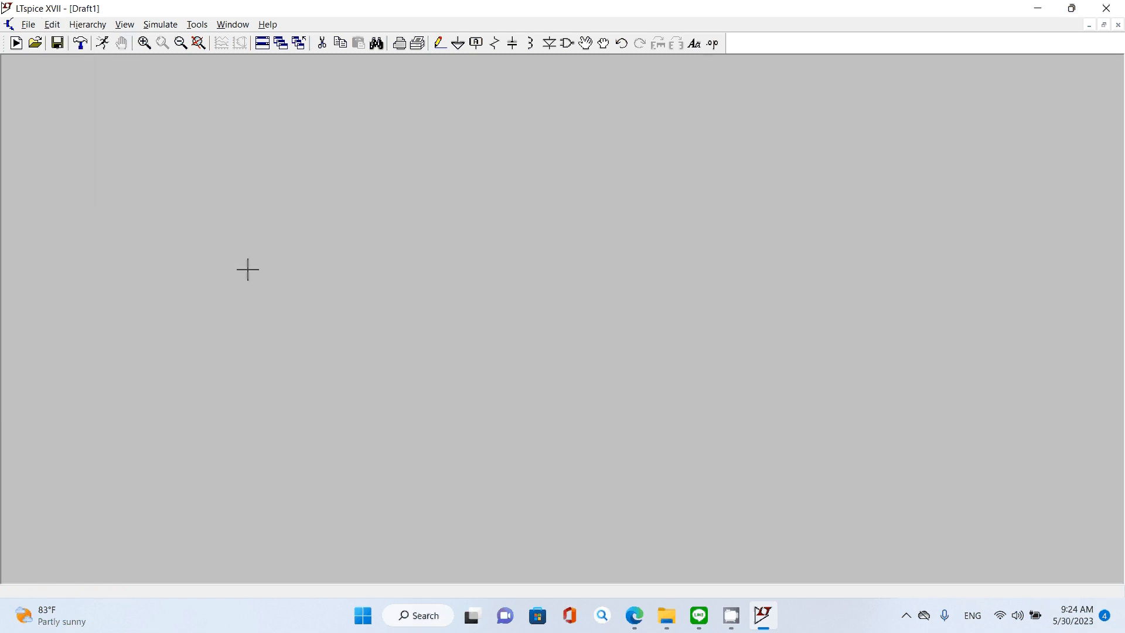
{"action": "left_click", "coordinate": [513, 43]}
{"action": "key", "text": "Escape"}
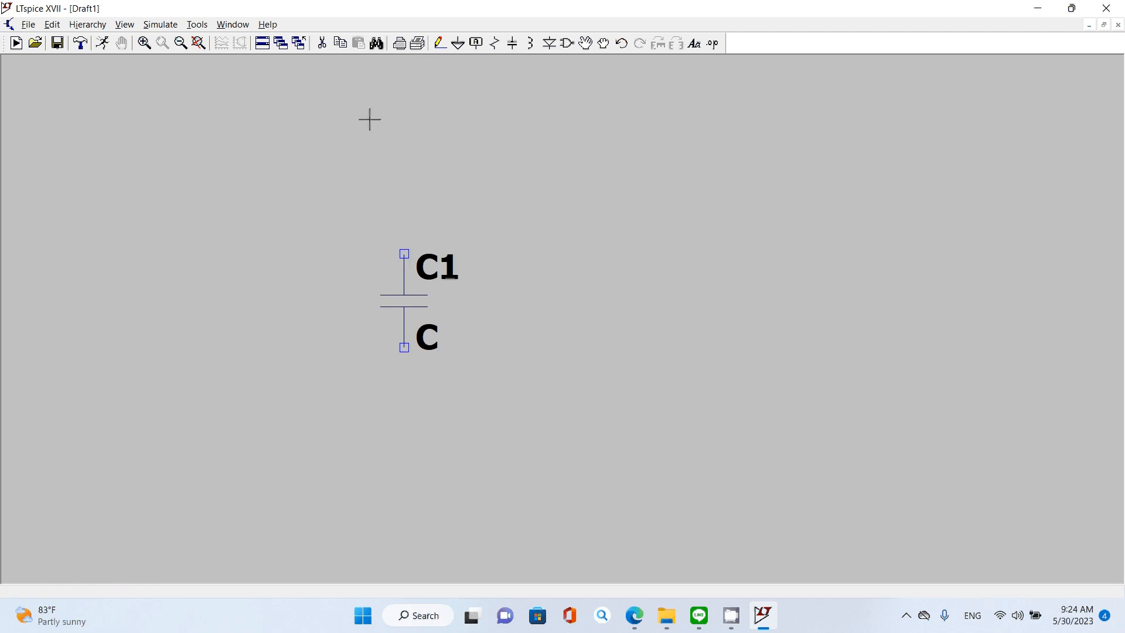
Move the capacitor slightly down and to the right on the schematic
{"action": "left_click", "coordinate": [54, 26]}
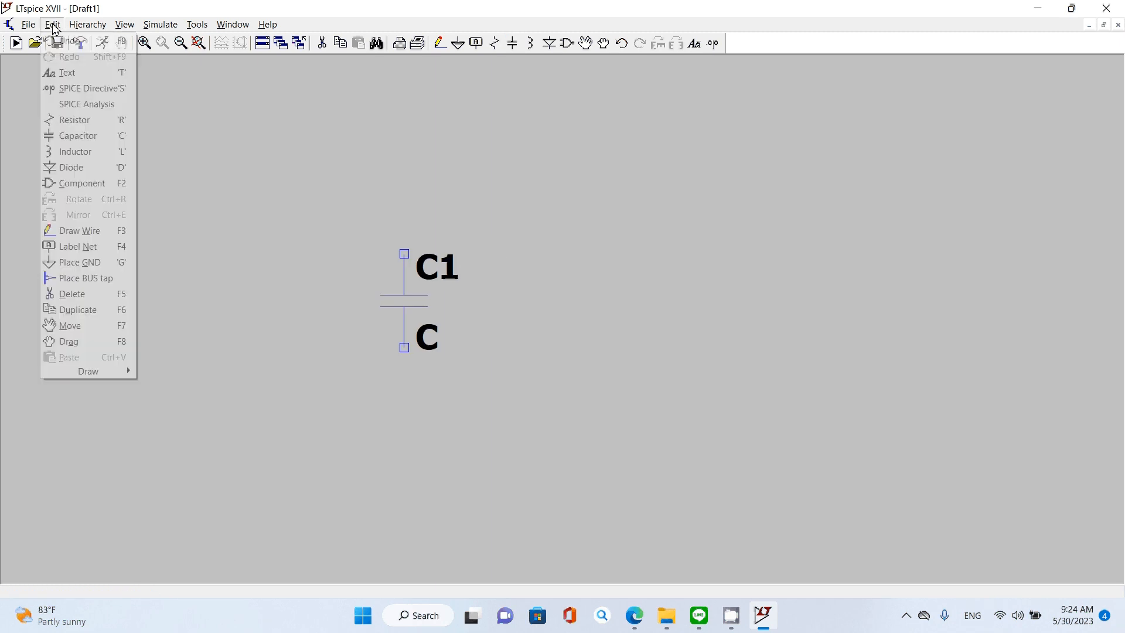
{"action": "left_click", "coordinate": [76, 327]}
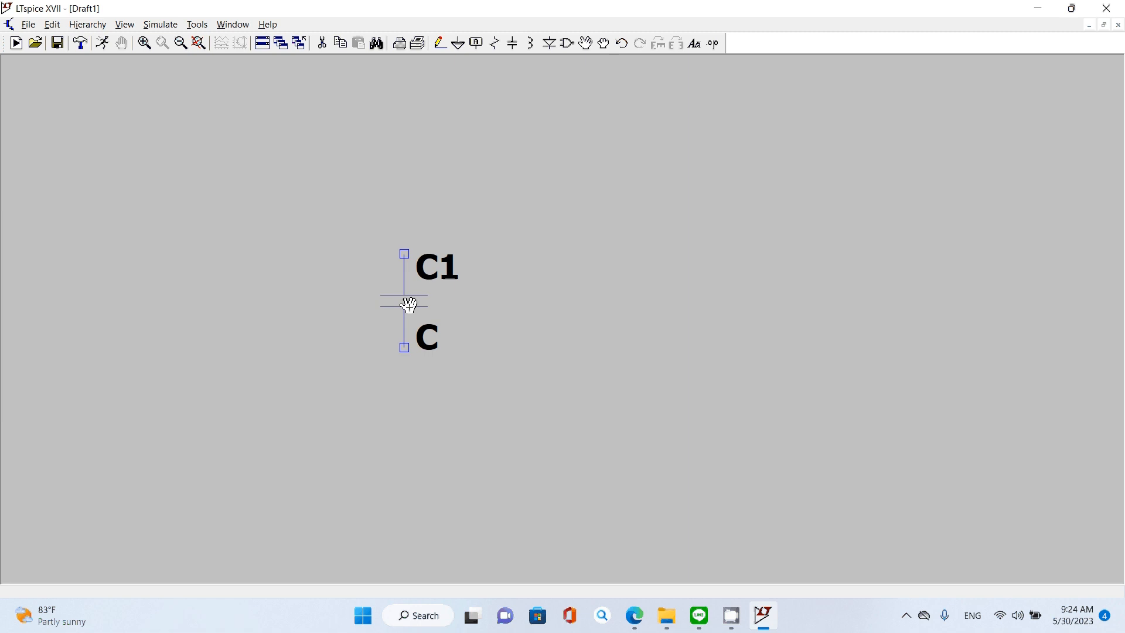
{"action": "left_click", "coordinate": [409, 305]}
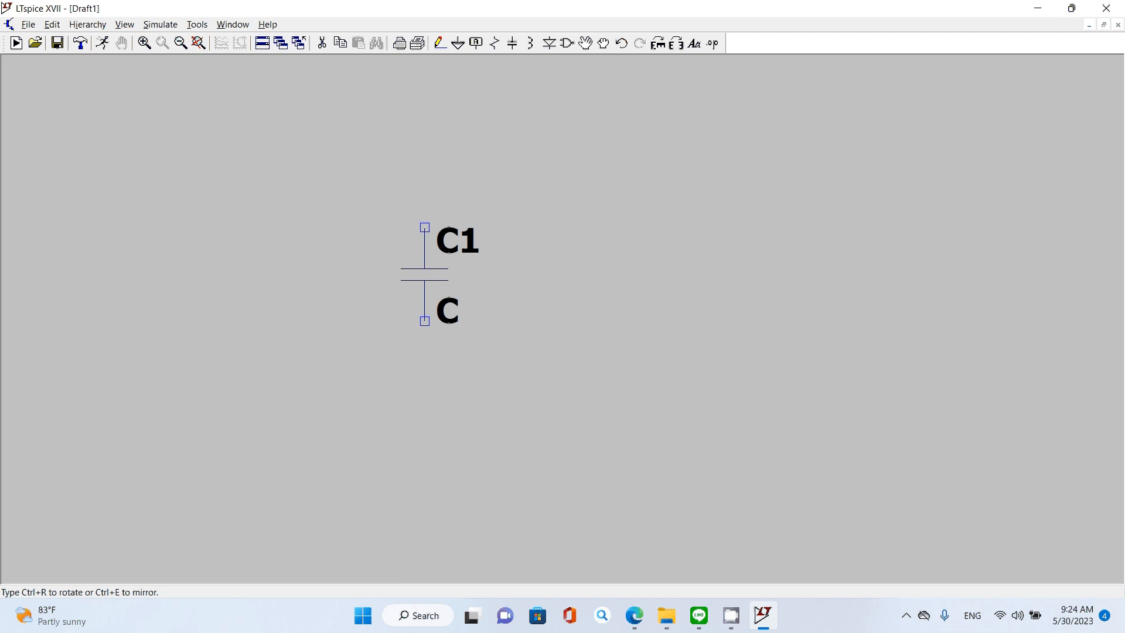
{"action": "left_click", "coordinate": [449, 345]}
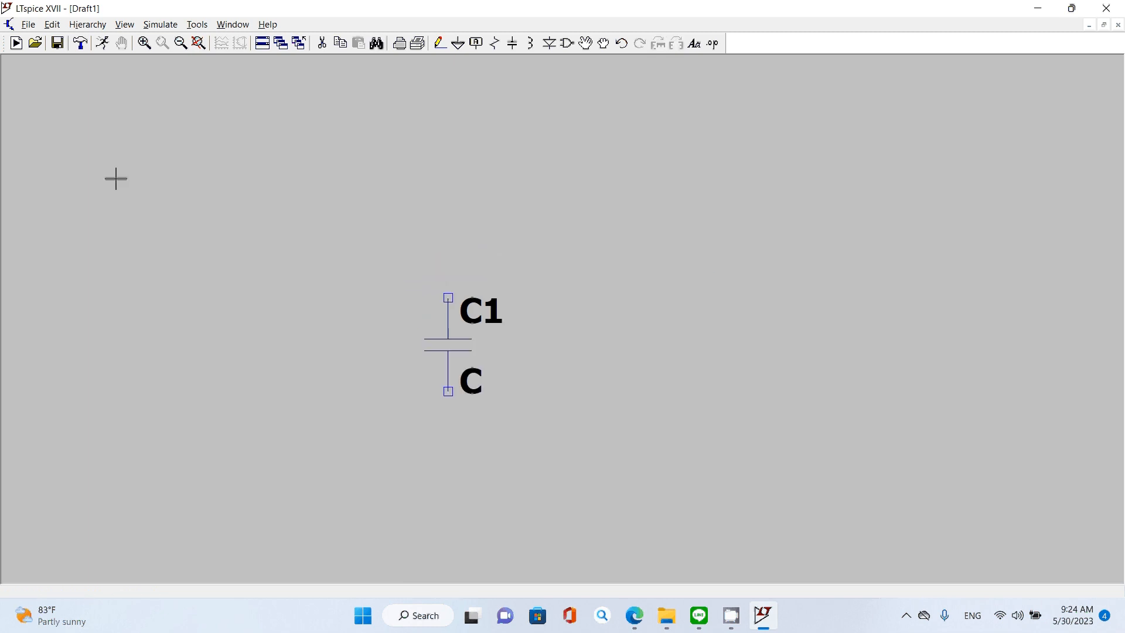
Duplicate capacitor C1 and place the copy just above and slightly right of the original
{"action": "left_click", "coordinate": [53, 24]}
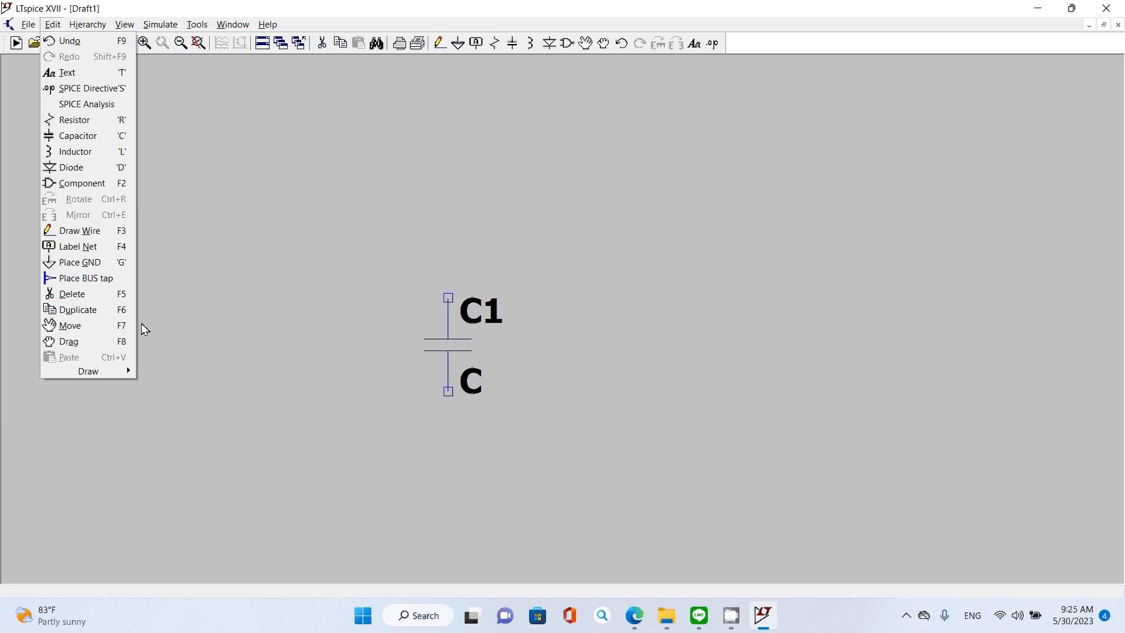
{"action": "left_click", "coordinate": [117, 310]}
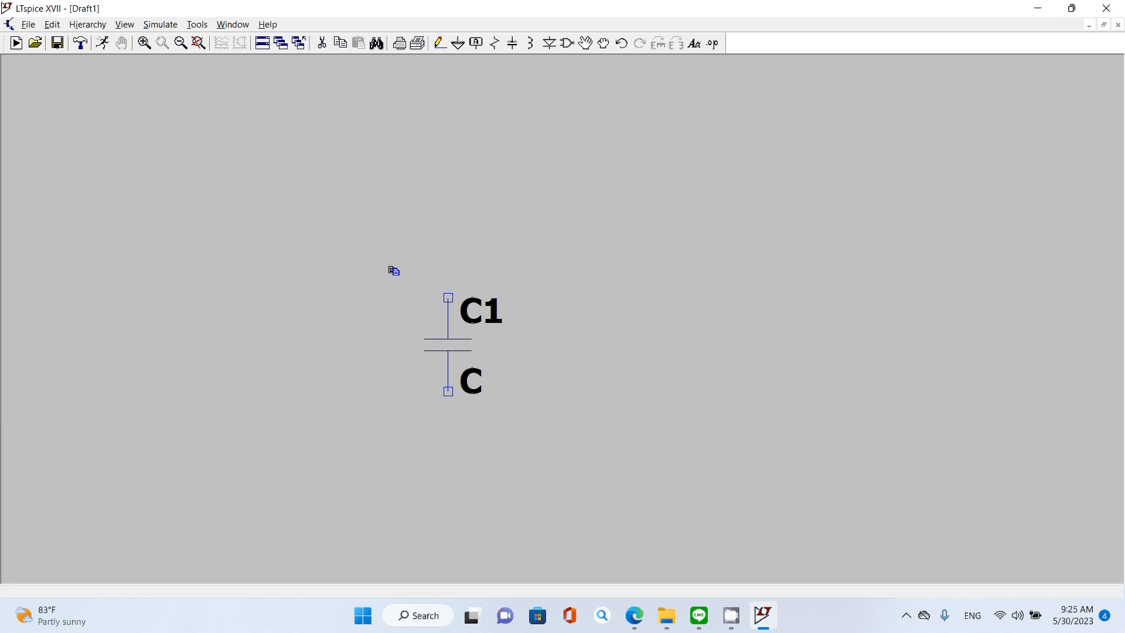
{"action": "left_click_drag", "start_coordinate": [392, 270], "coordinate": [551, 428]}
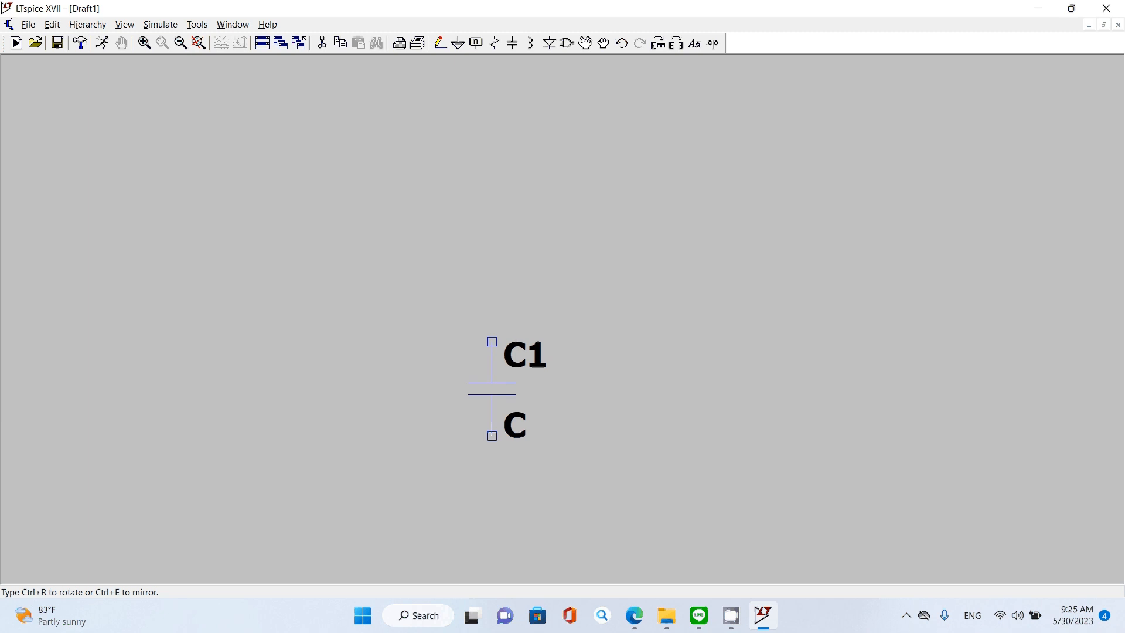
{"action": "left_click", "coordinate": [554, 248]}
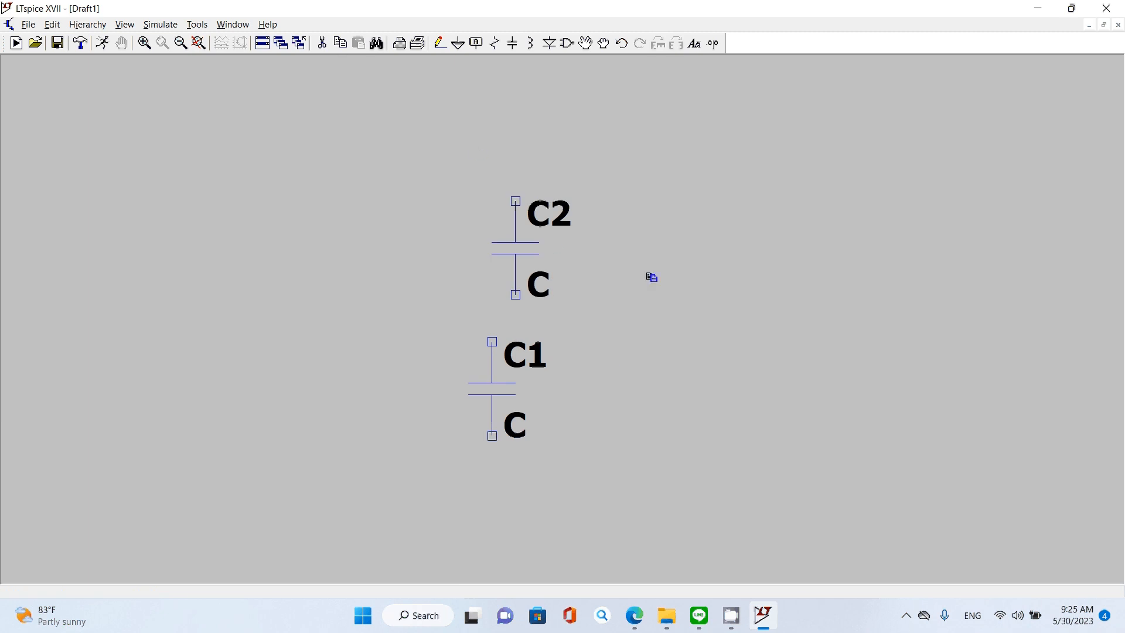
{"action": "key", "text": "Escape"}
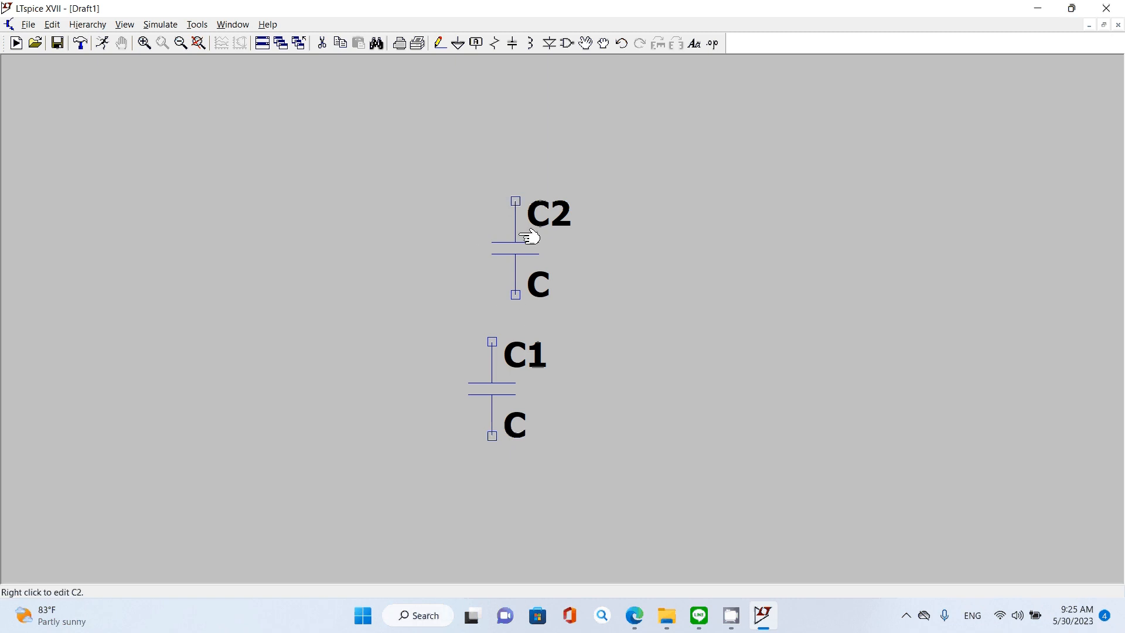
Duplicate capacitor C2 and place the copy to its upper left
{"action": "left_click", "coordinate": [52, 24]}
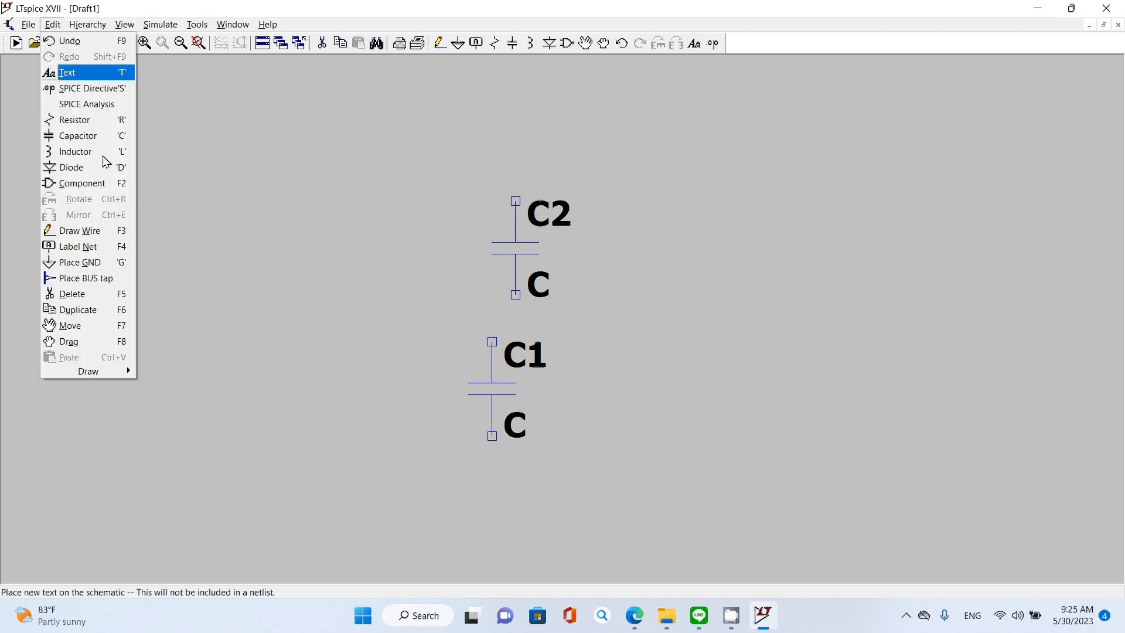
{"action": "left_click", "coordinate": [73, 310]}
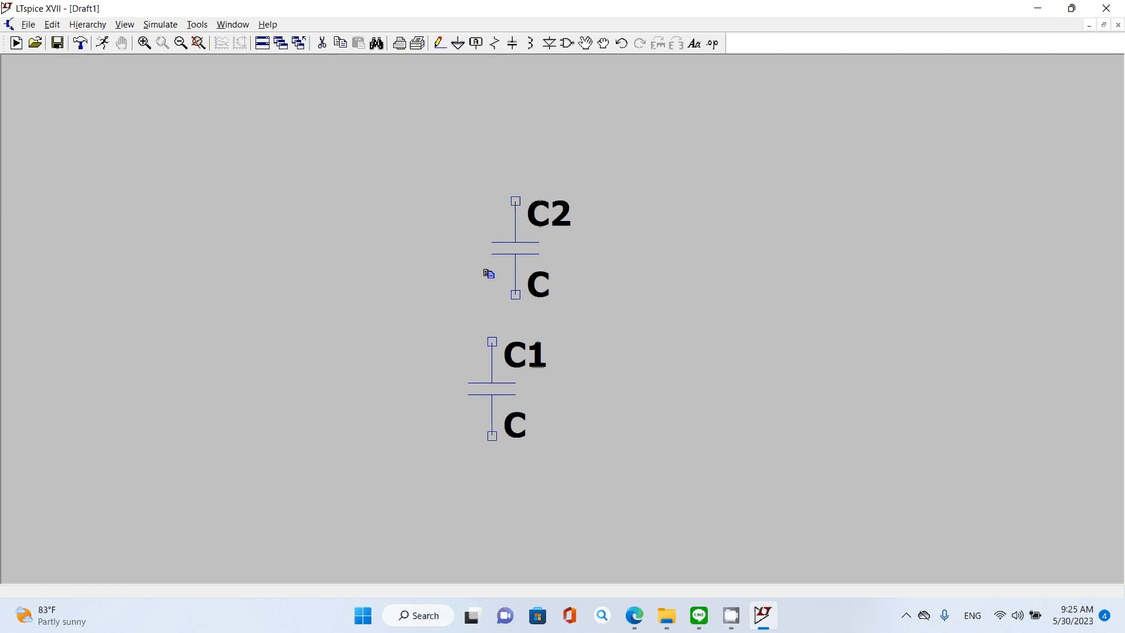
{"action": "left_click", "coordinate": [525, 247]}
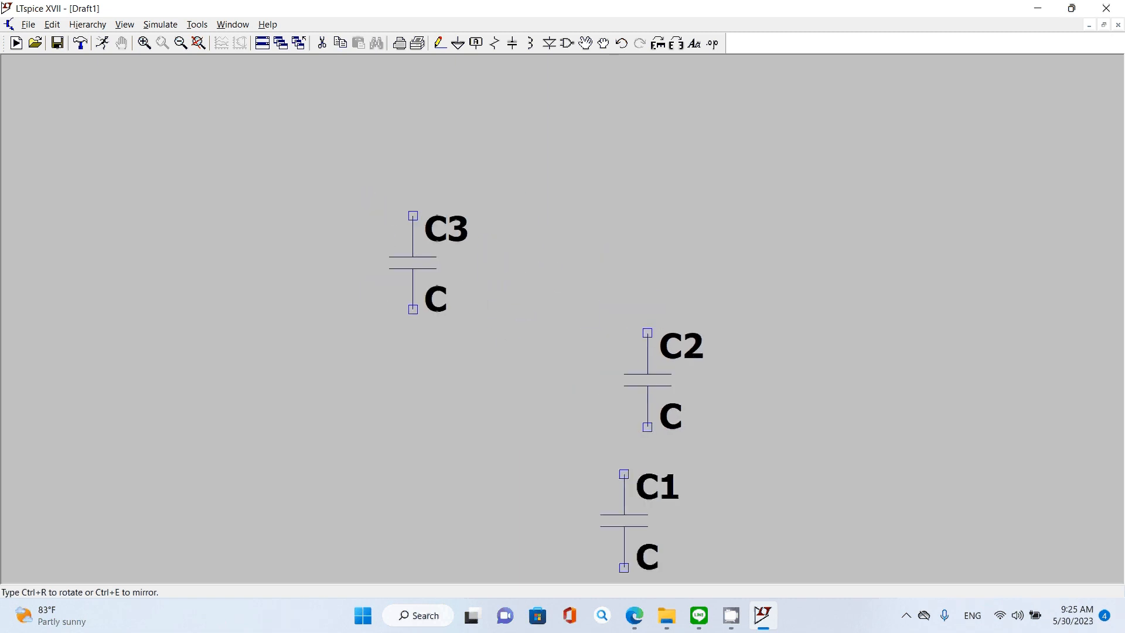
{"action": "left_click", "coordinate": [457, 283]}
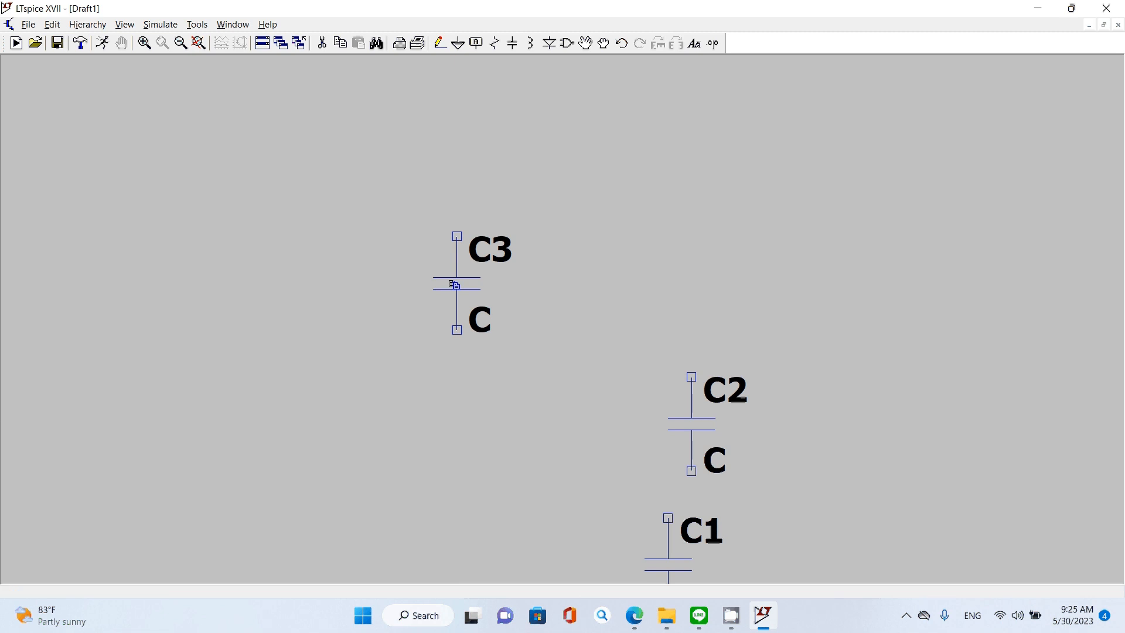
Duplicate the group of three capacitors C1, C2 and C3 together and place the copies to the left of the originals
{"action": "scroll", "coordinate": [708, 282], "scroll_direction": "up", "scroll_amount": 1}
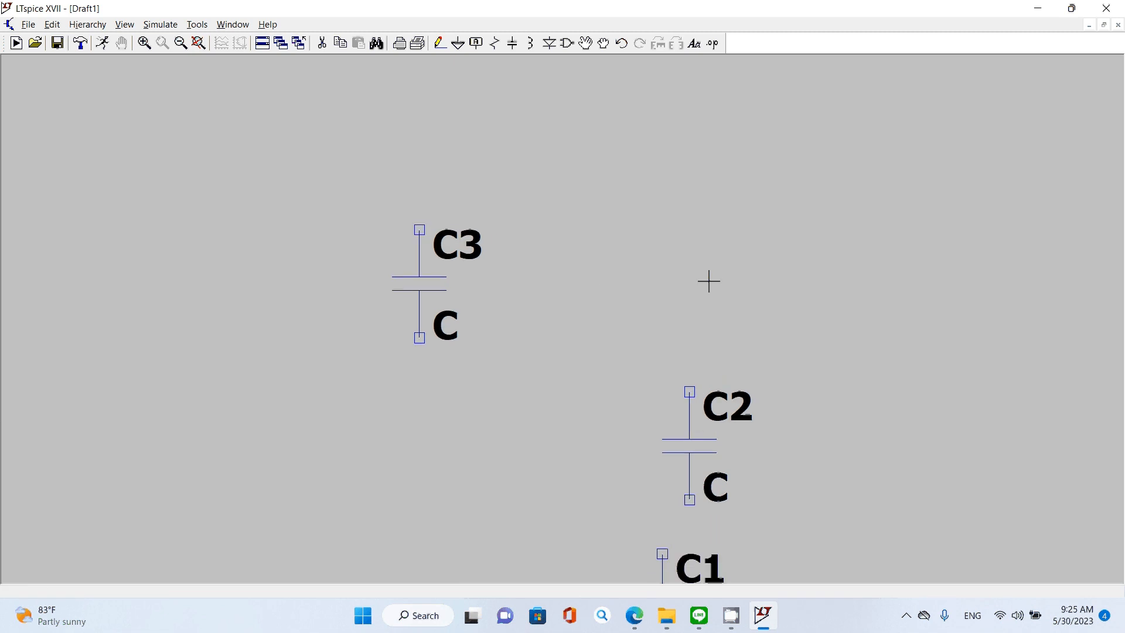
{"action": "left_click", "coordinate": [181, 44]}
{"action": "left_click", "coordinate": [181, 43]}
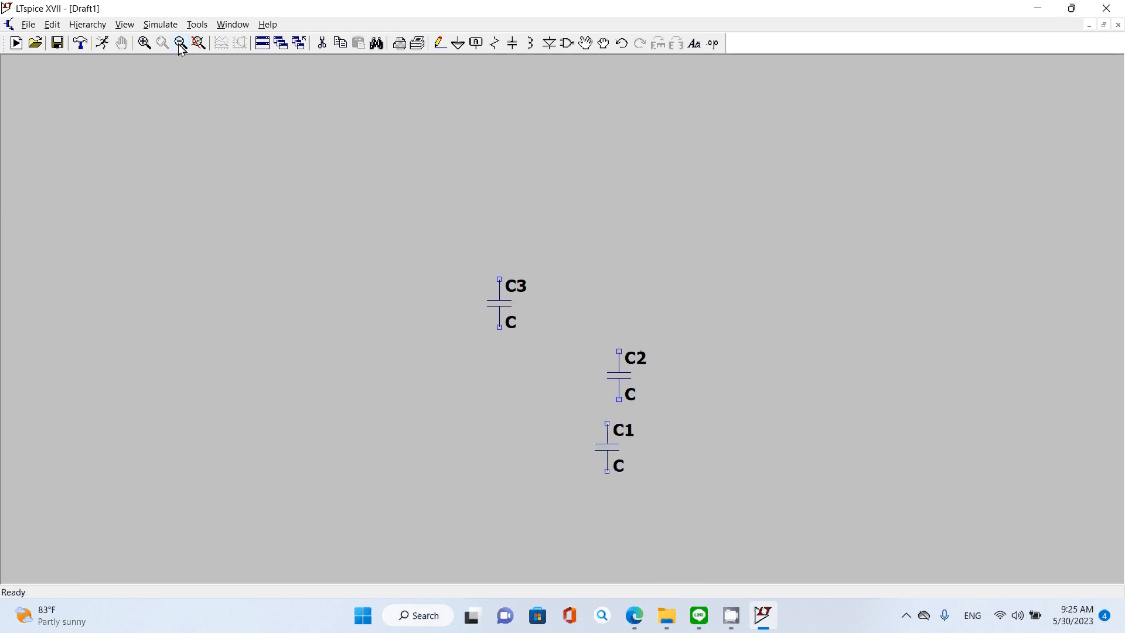
{"action": "left_click", "coordinate": [180, 46]}
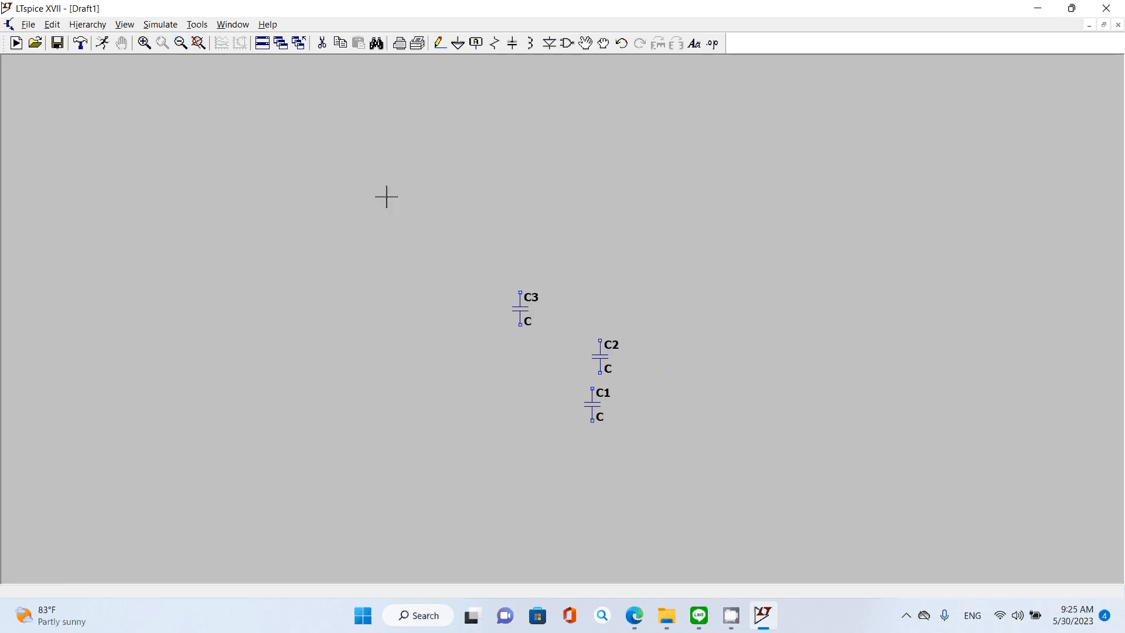
{"action": "left_click", "coordinate": [52, 24]}
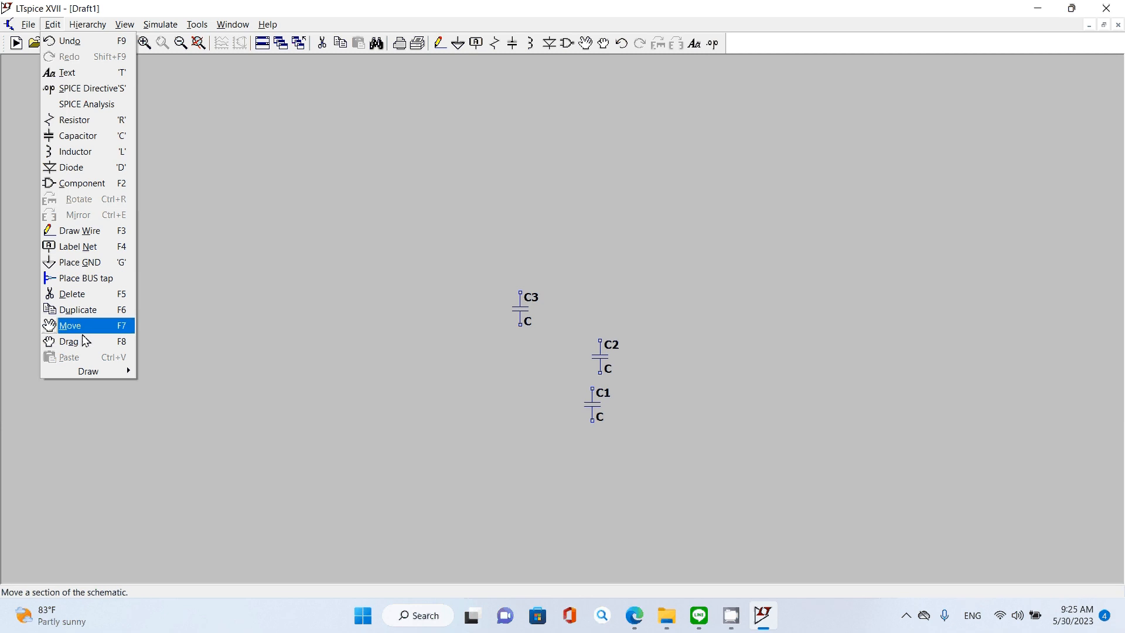
{"action": "left_click", "coordinate": [79, 310]}
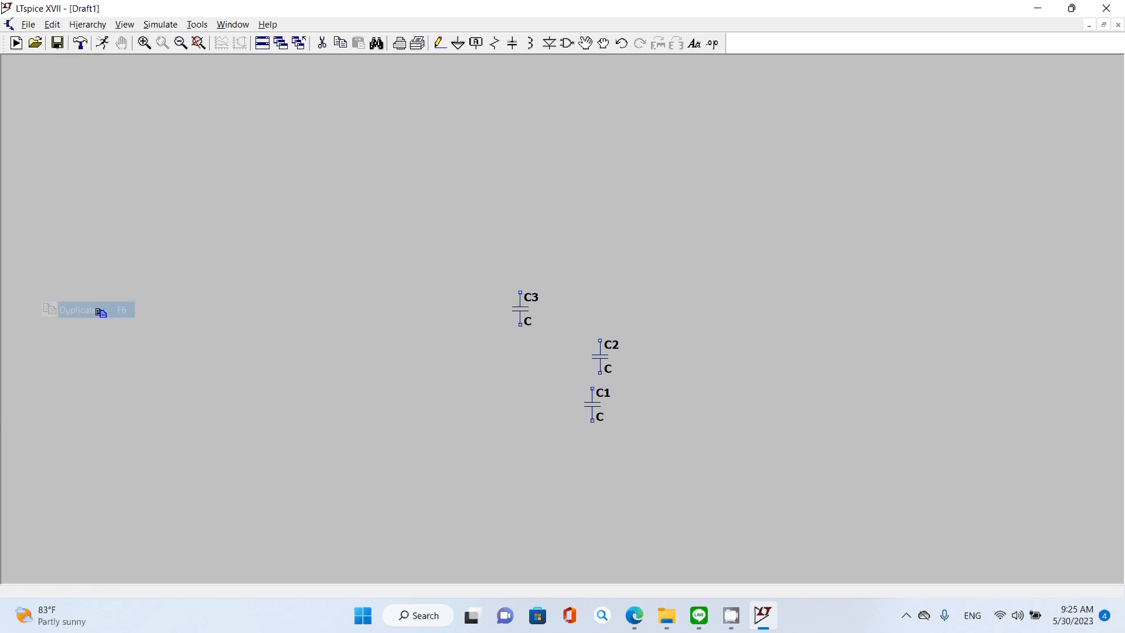
{"action": "left_click_drag", "start_coordinate": [467, 264], "coordinate": [712, 443]}
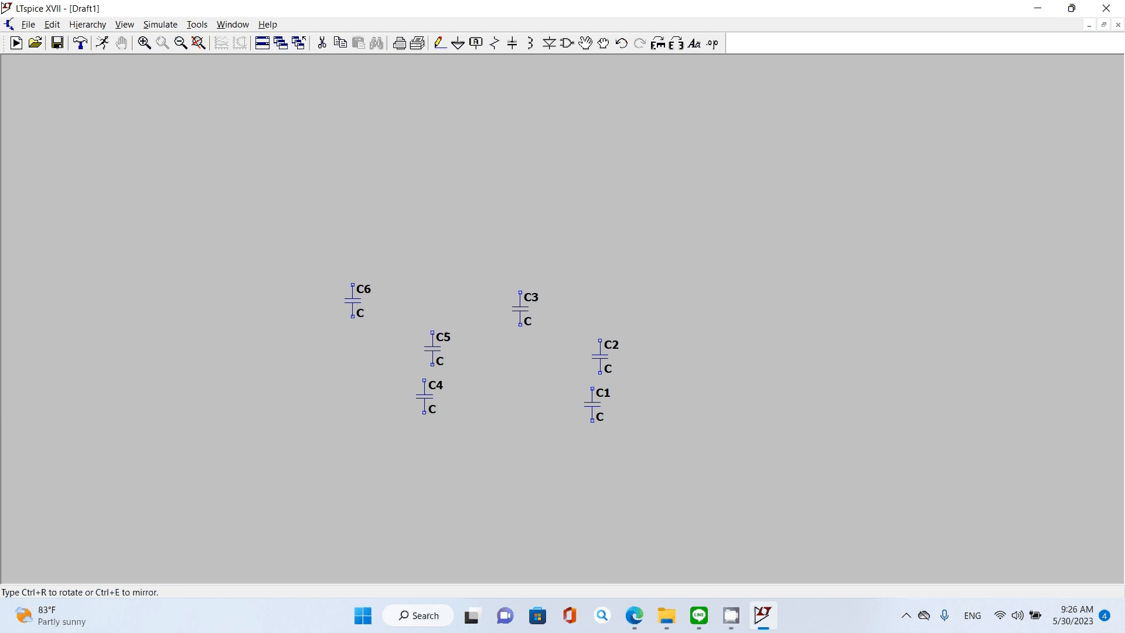
{"action": "left_click", "coordinate": [447, 405]}
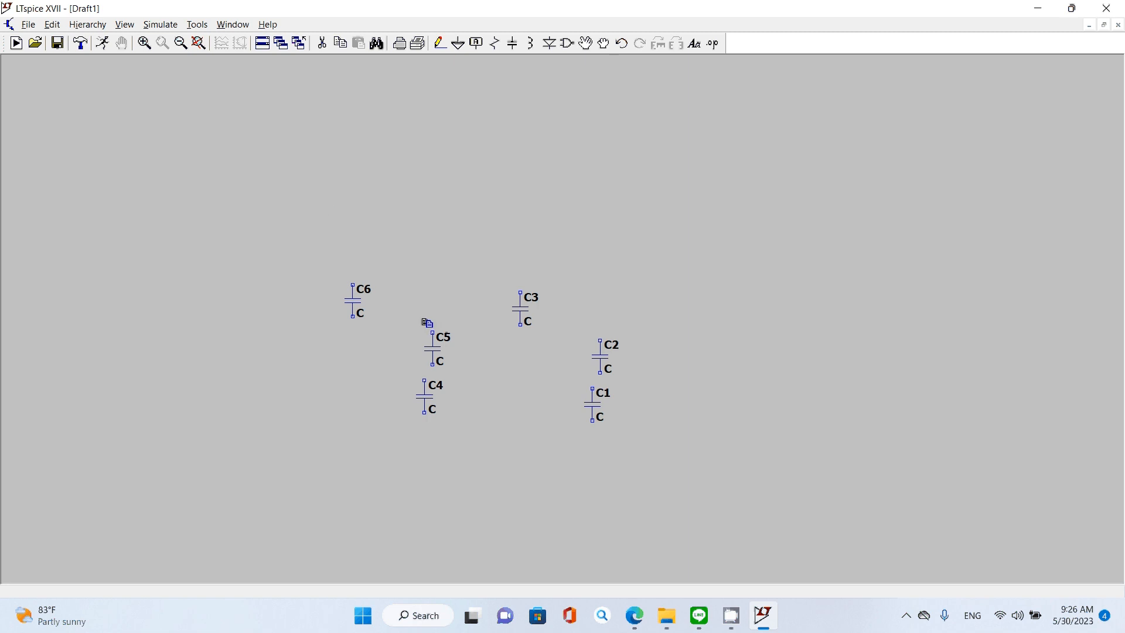
Undo the duplication of the three-capacitor group
{"action": "left_click", "coordinate": [51, 25]}
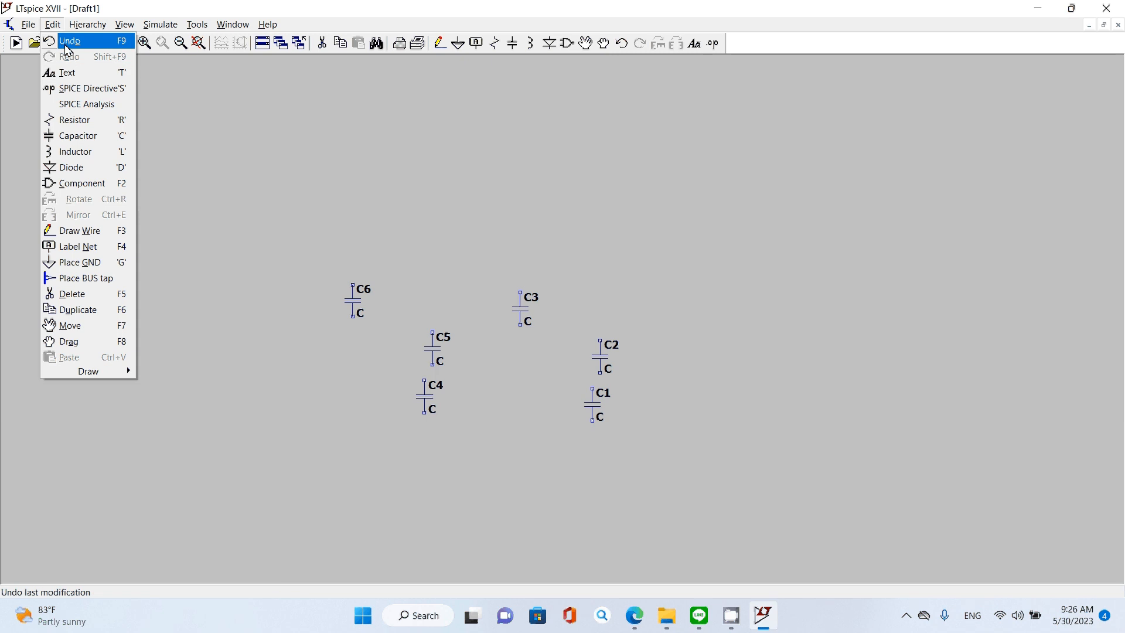
{"action": "left_click", "coordinate": [66, 44]}
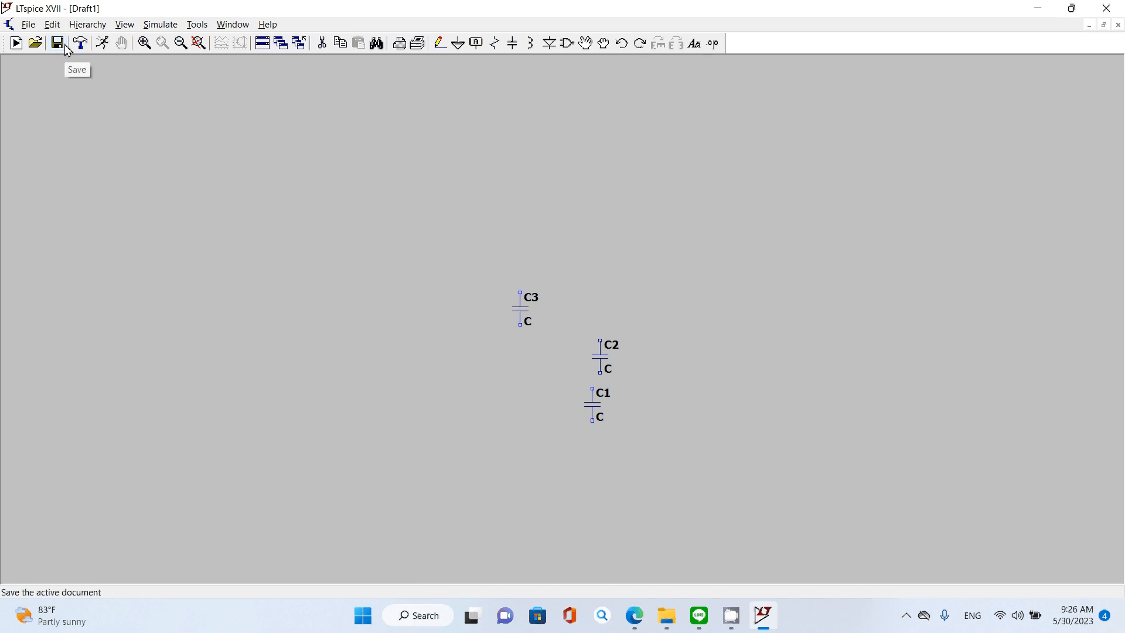
{"action": "left_click", "coordinate": [52, 26]}
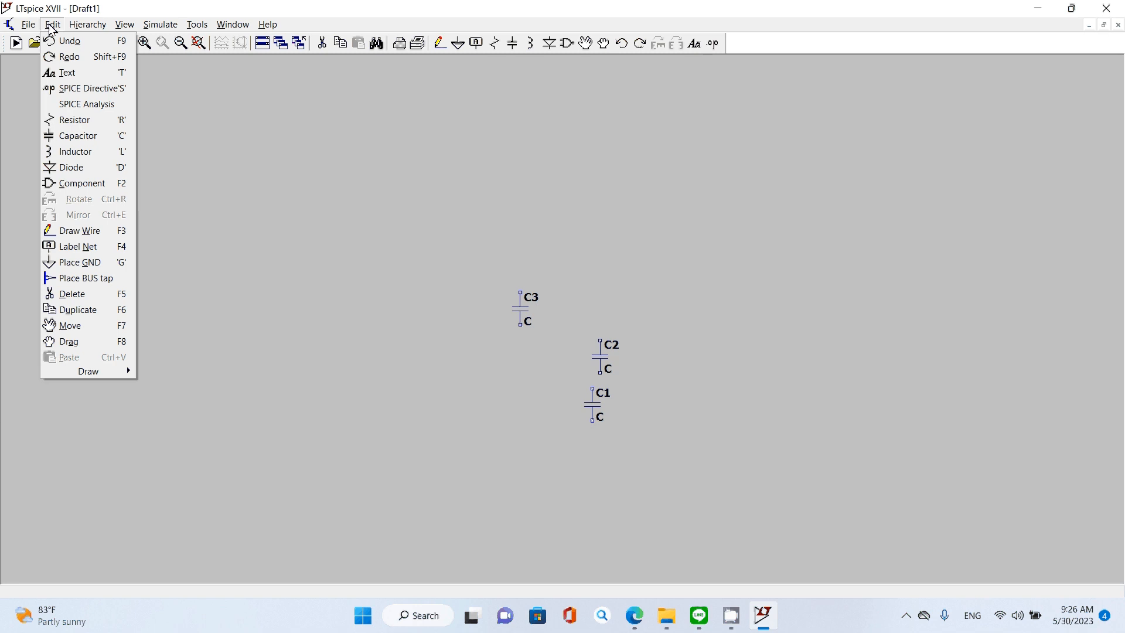
{"action": "left_click", "coordinate": [473, 279]}
{"action": "left_click_drag", "start_coordinate": [467, 252], "coordinate": [427, 177]}
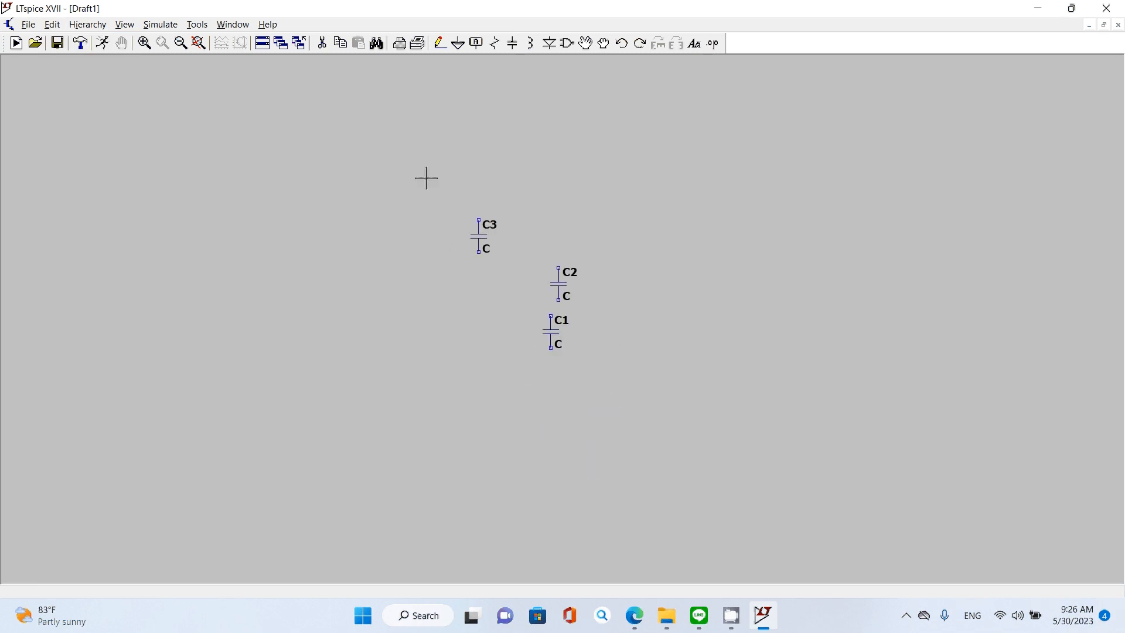
Start placing a new resistor and rotate it repeatedly, ending in a horizontal orientation
{"action": "left_click", "coordinate": [52, 24]}
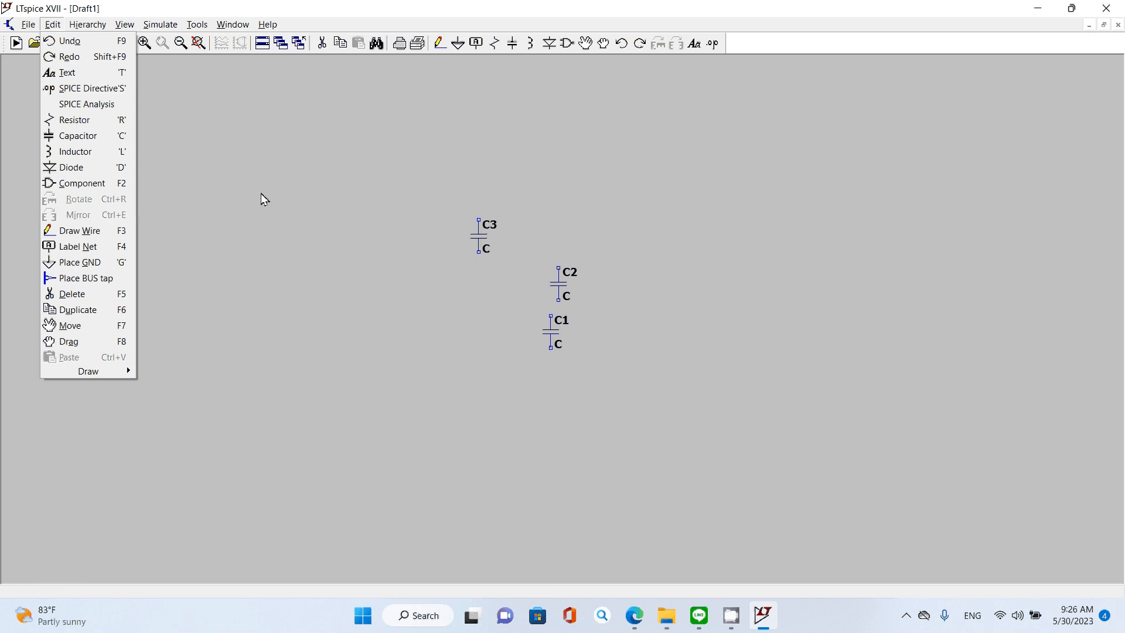
{"action": "left_click", "coordinate": [486, 88]}
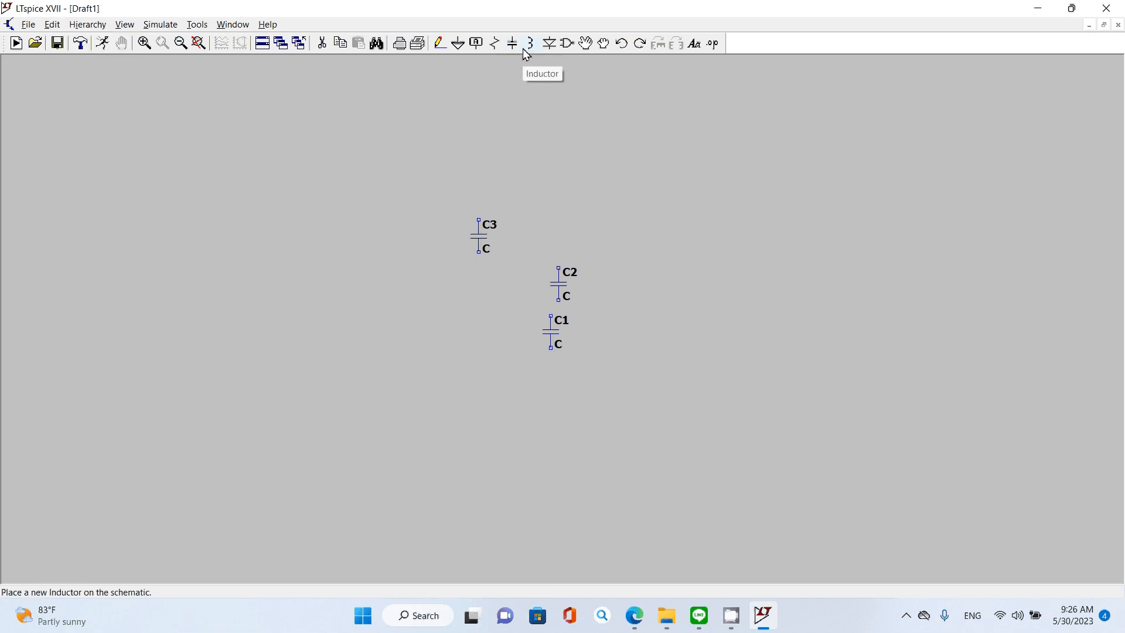
{"action": "key", "text": "r"}
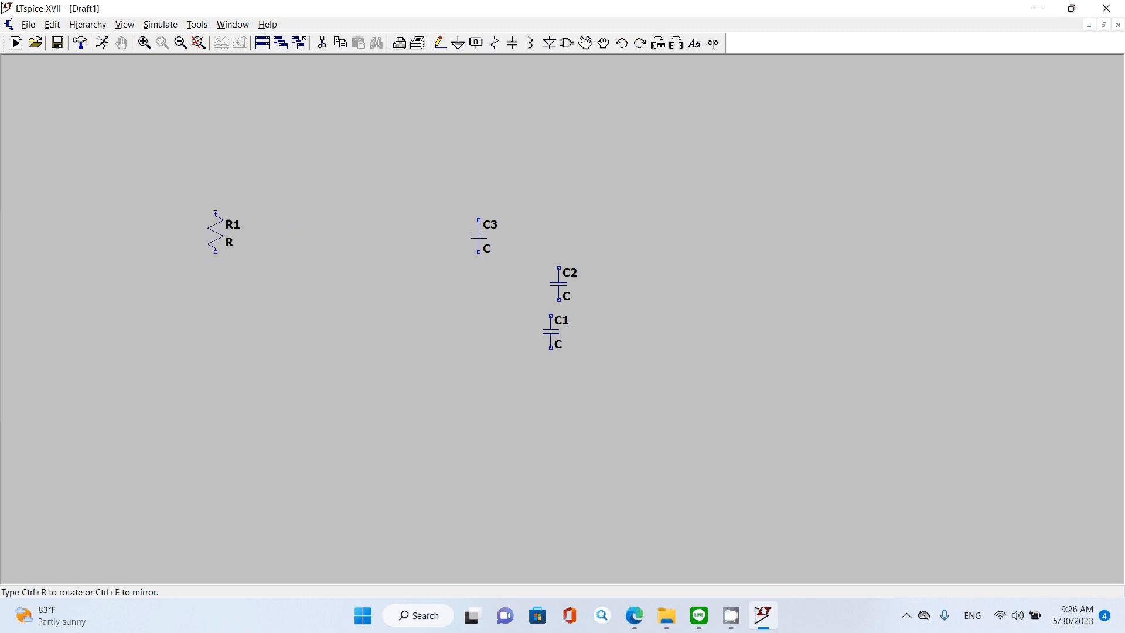
{"action": "left_click", "coordinate": [52, 26]}
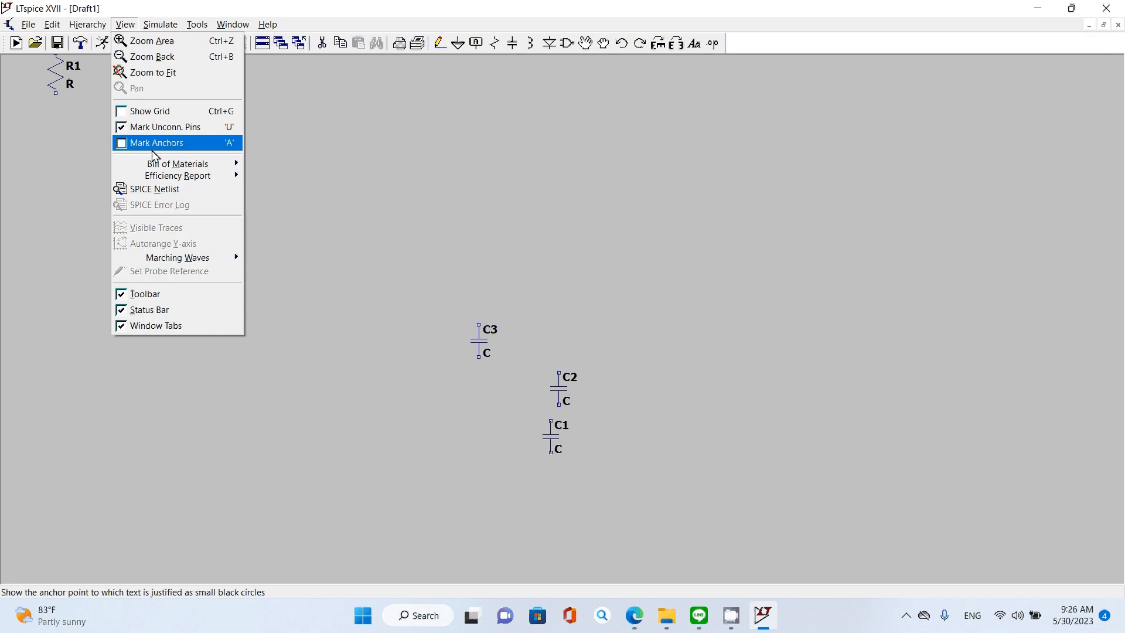
{"action": "mouse_move", "coordinate": [72, 23]}
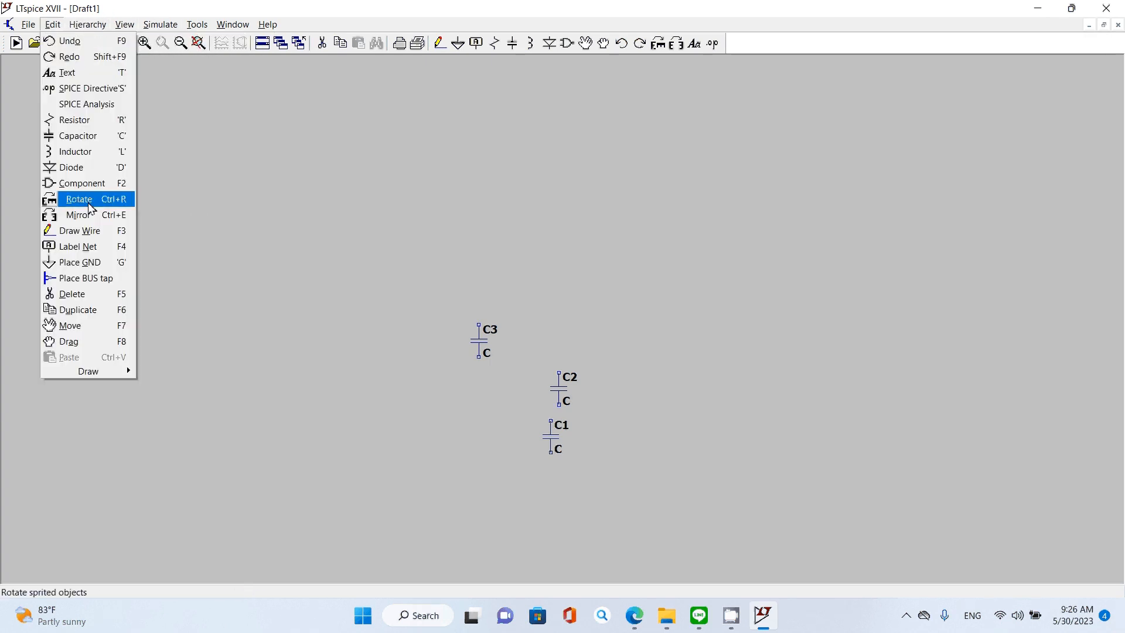
{"action": "key", "text": "r"}
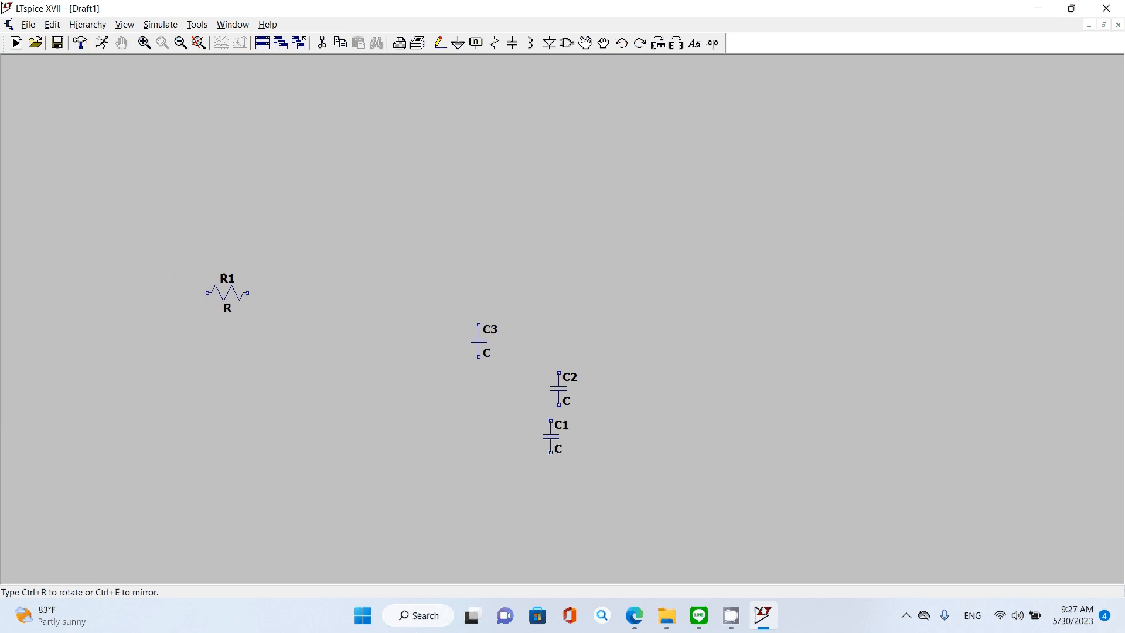
{"action": "key", "text": "ctrl+r"}
{"action": "key", "text": "ctrl+r"}
{"action": "key", "text": "ctrl+r"}
{"action": "key", "text": "ctrl+r"}
{"action": "key", "text": "ctrl+r"}
{"action": "key", "text": "ctrl+r"}
{"action": "key", "text": "ctrl+r"}
{"action": "key", "text": "ctrl+r"}
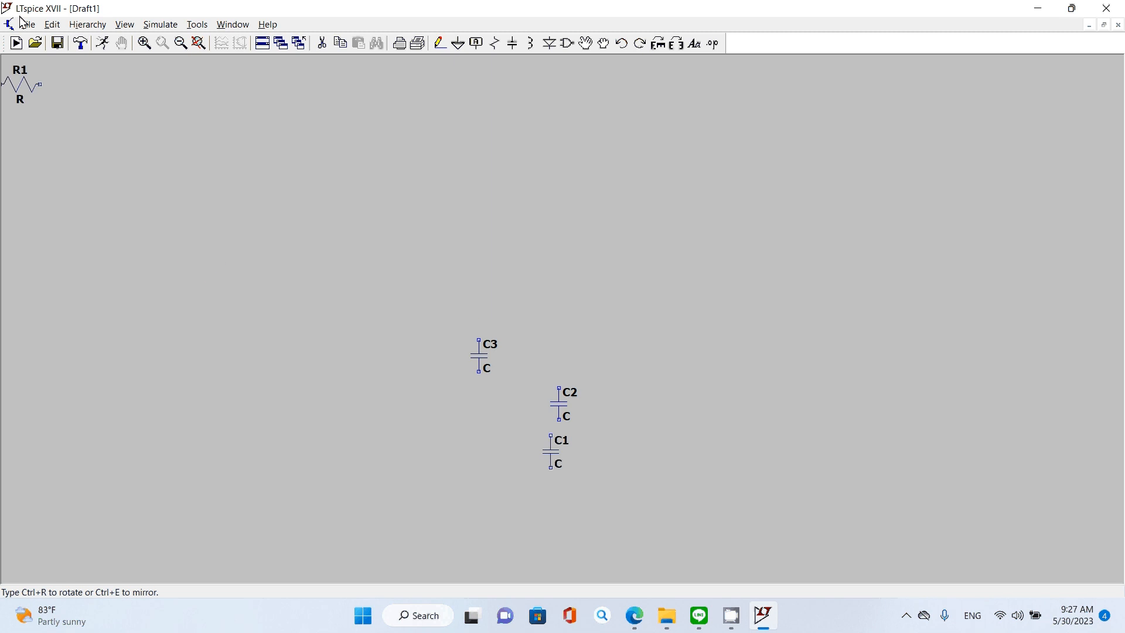
Mirror the horizontal resistor, place it to the upper left of capacitor C3, and end component placement
{"action": "left_click", "coordinate": [52, 25]}
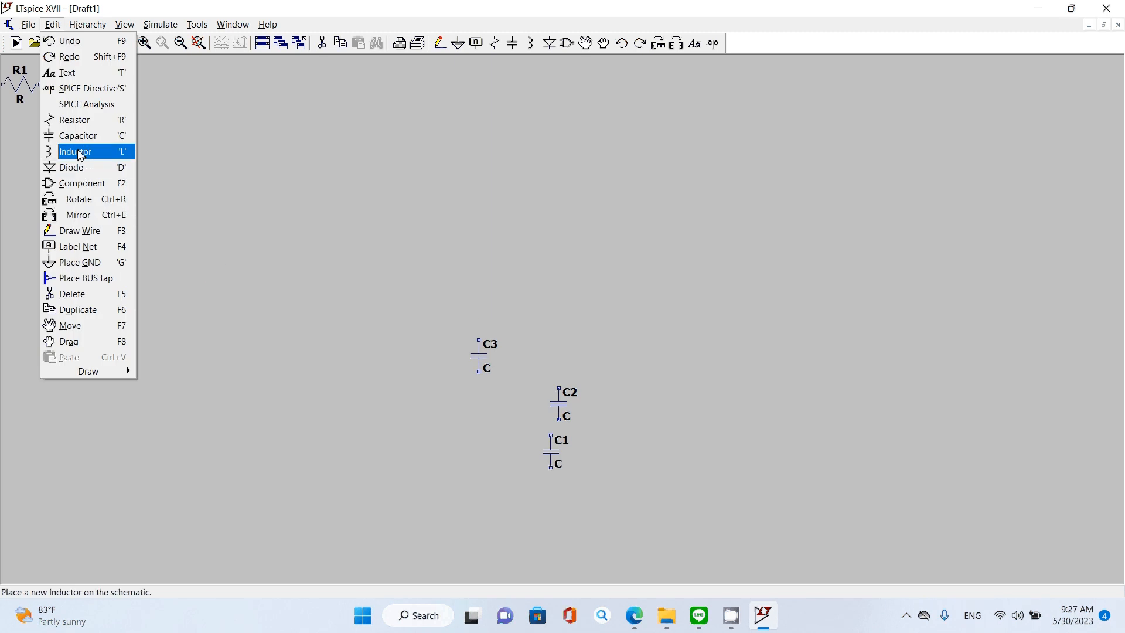
{"action": "left_click", "coordinate": [92, 217]}
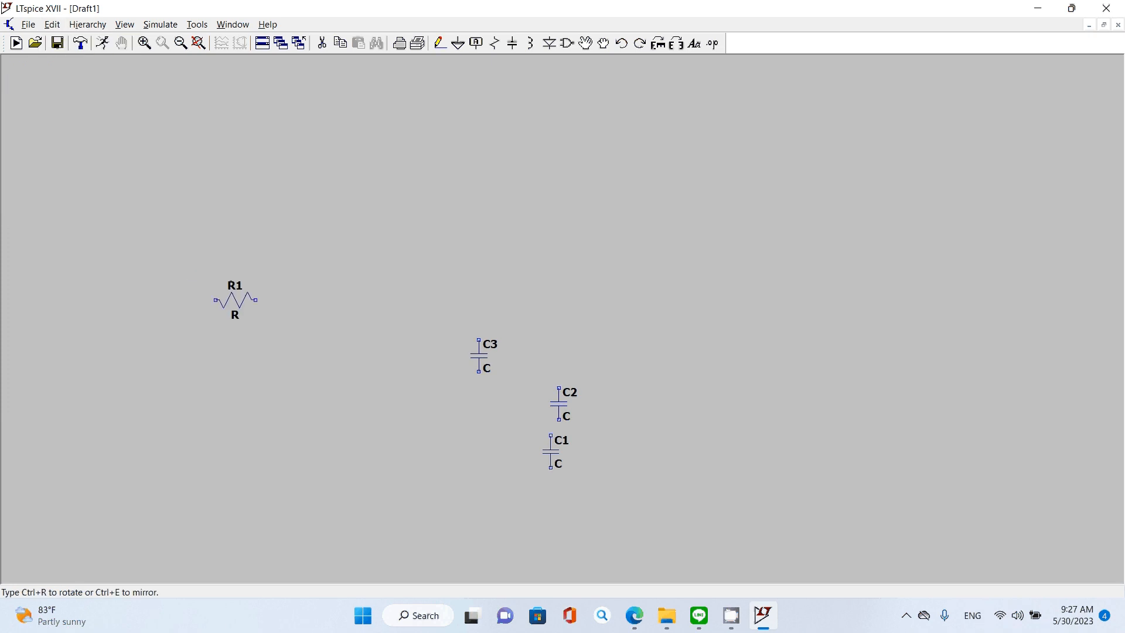
{"action": "left_click", "coordinate": [52, 25]}
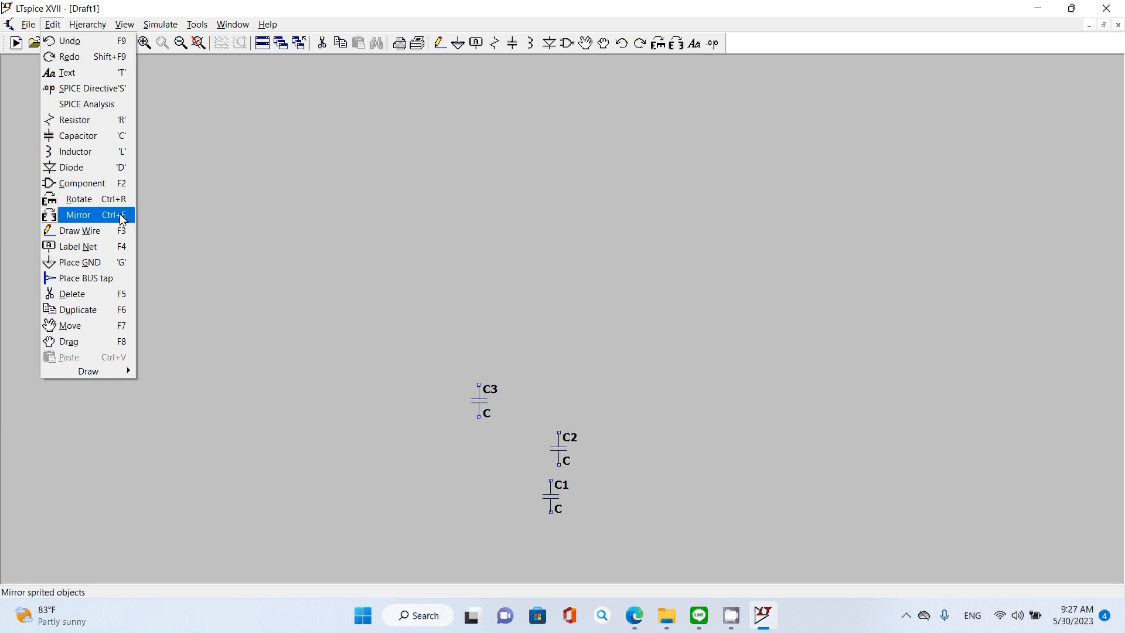
{"action": "left_click", "coordinate": [377, 268]}
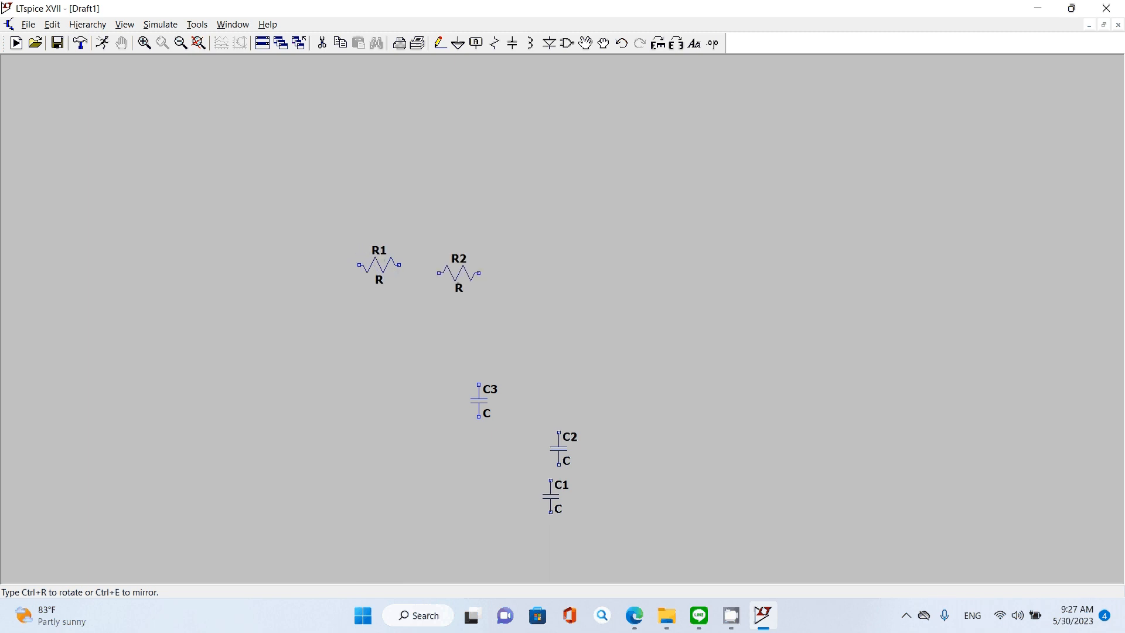
{"action": "key", "text": "Escape"}
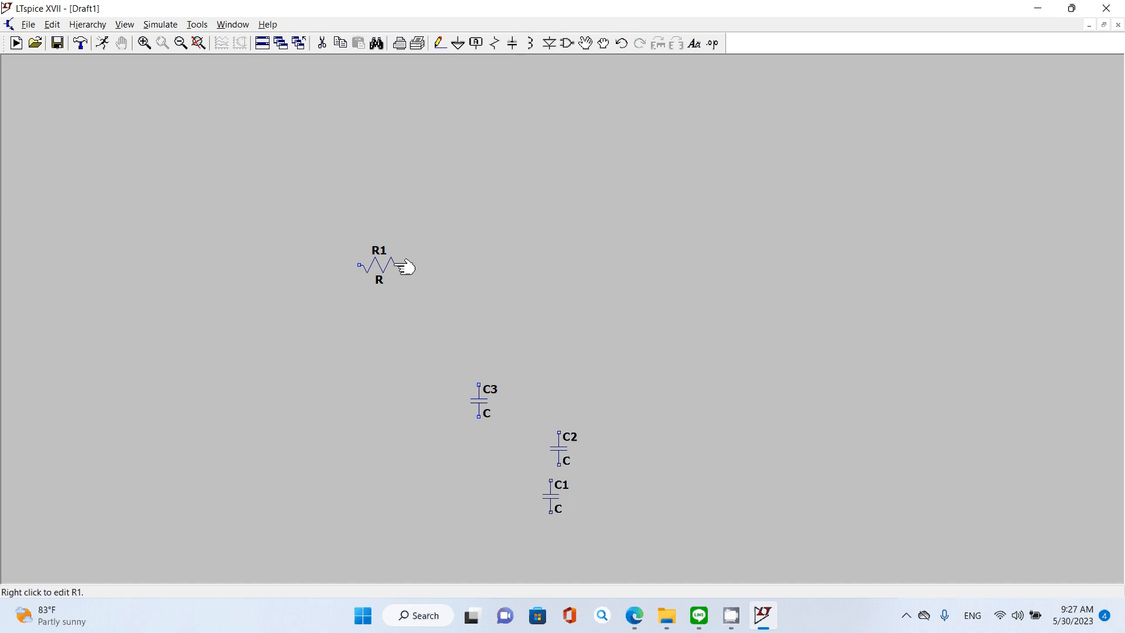
Delete resistor R1 from the schematic and leave delete mode
{"action": "left_click", "coordinate": [322, 47]}
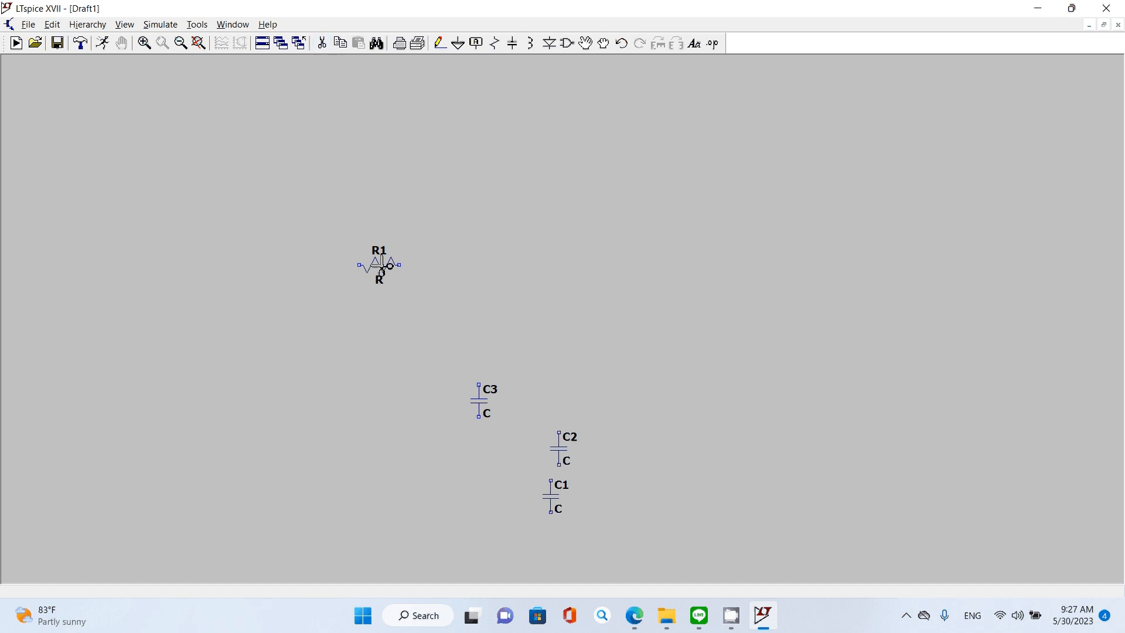
{"action": "left_click", "coordinate": [383, 267]}
{"action": "key", "text": "Escape"}
Open the SPICE analysis settings and move the dialog up to uncover the capacitors on the schematic
{"action": "left_click", "coordinate": [55, 26]}
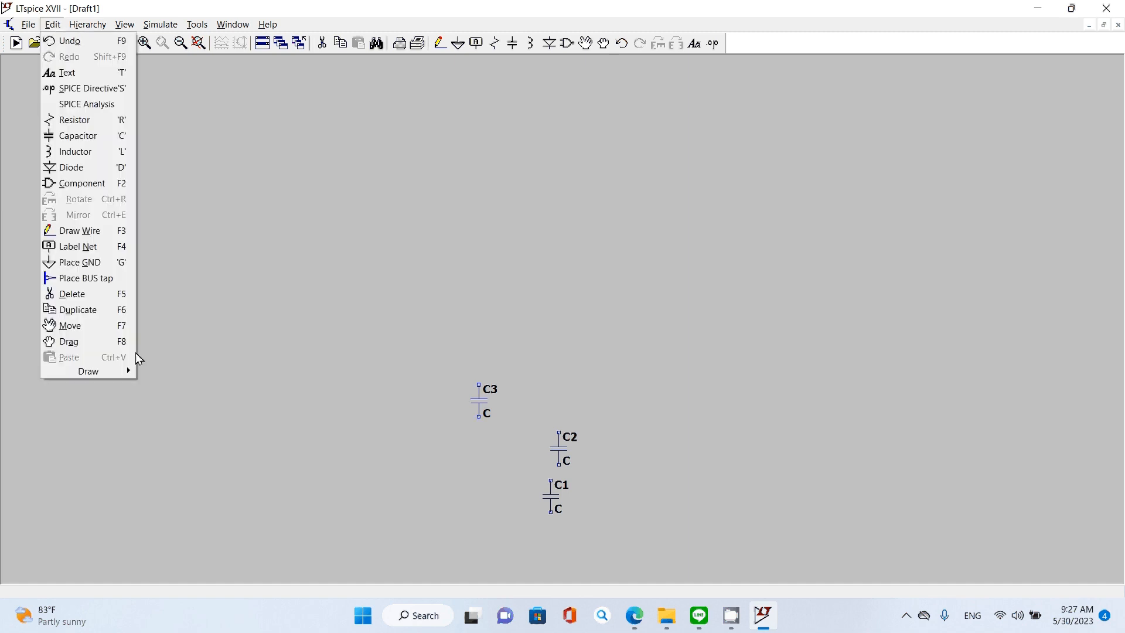
{"action": "left_click", "coordinate": [323, 287]}
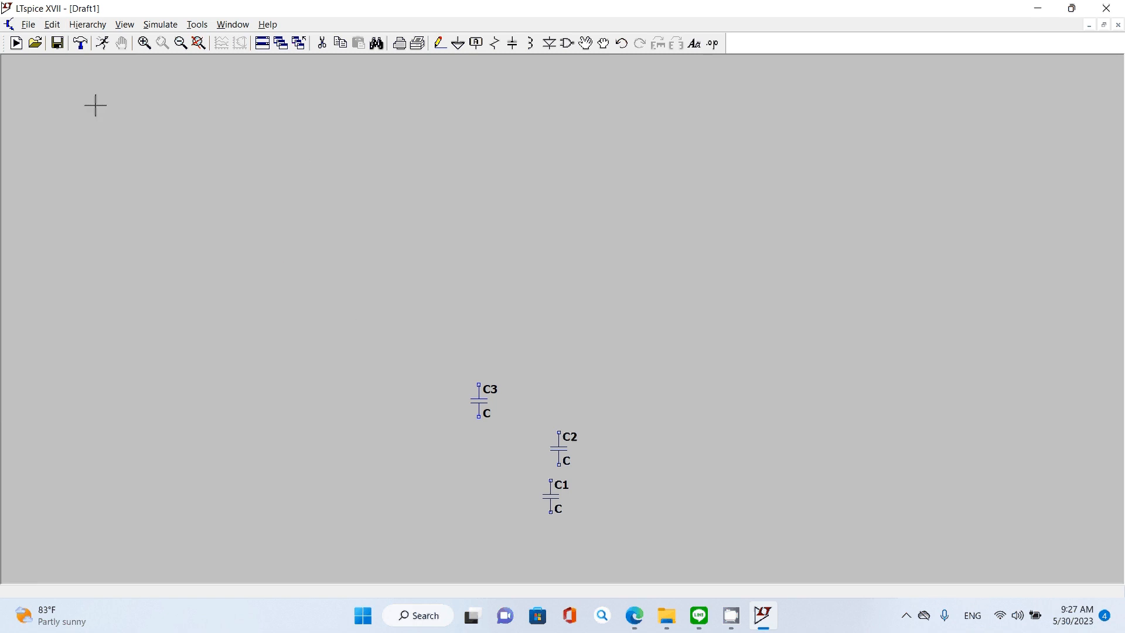
{"action": "left_click", "coordinate": [55, 26]}
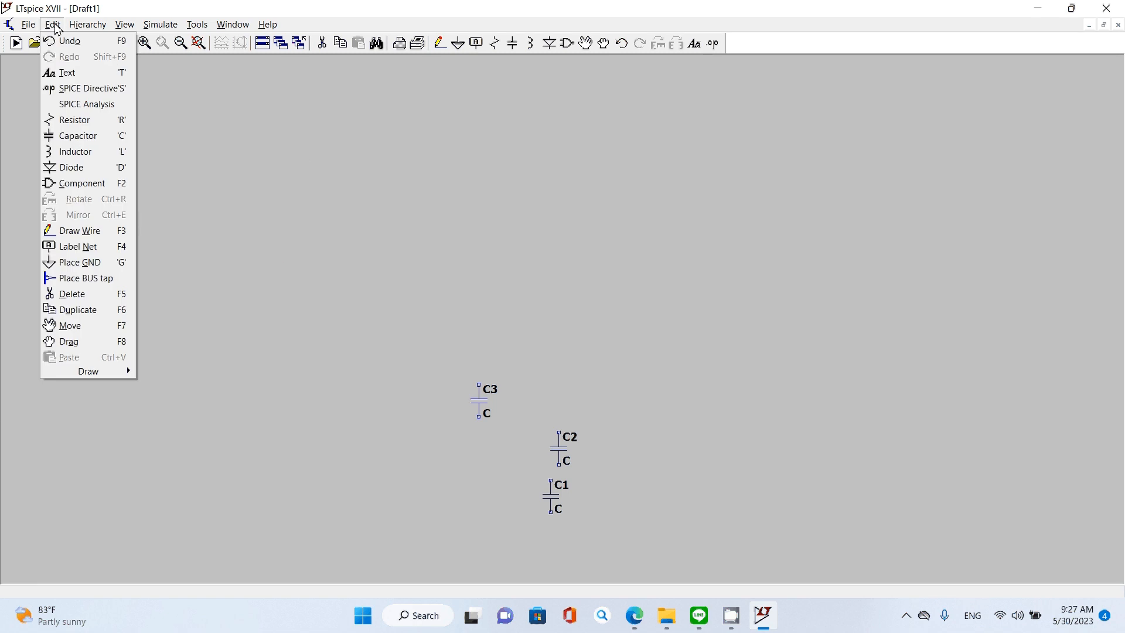
{"action": "left_click", "coordinate": [75, 105]}
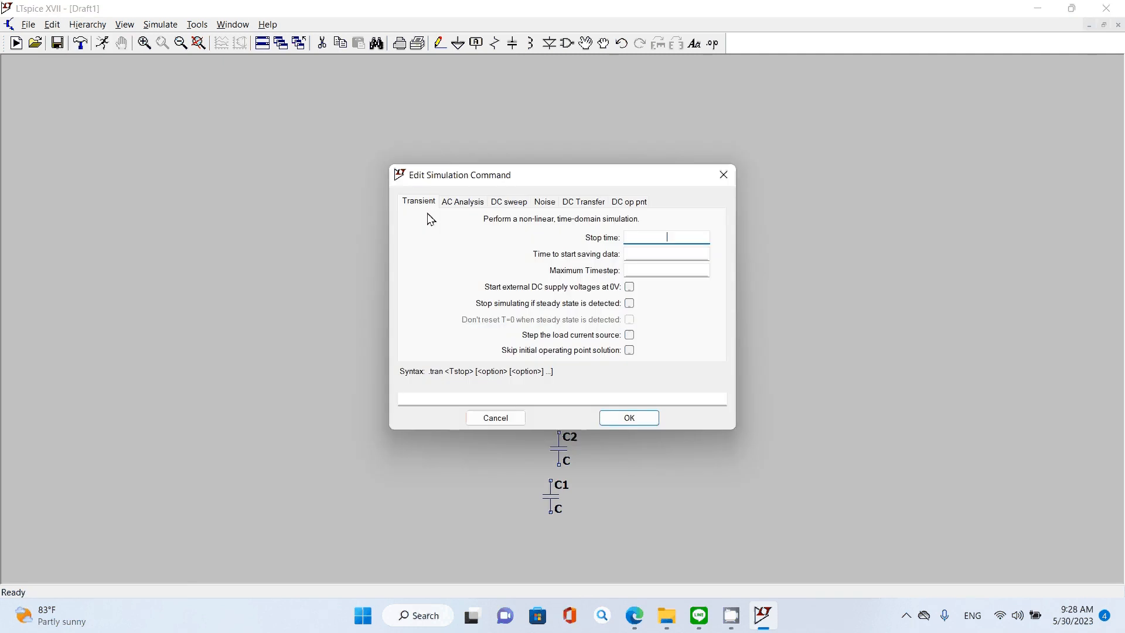
{"action": "left_click_drag", "start_coordinate": [638, 174], "coordinate": [635, 122]}
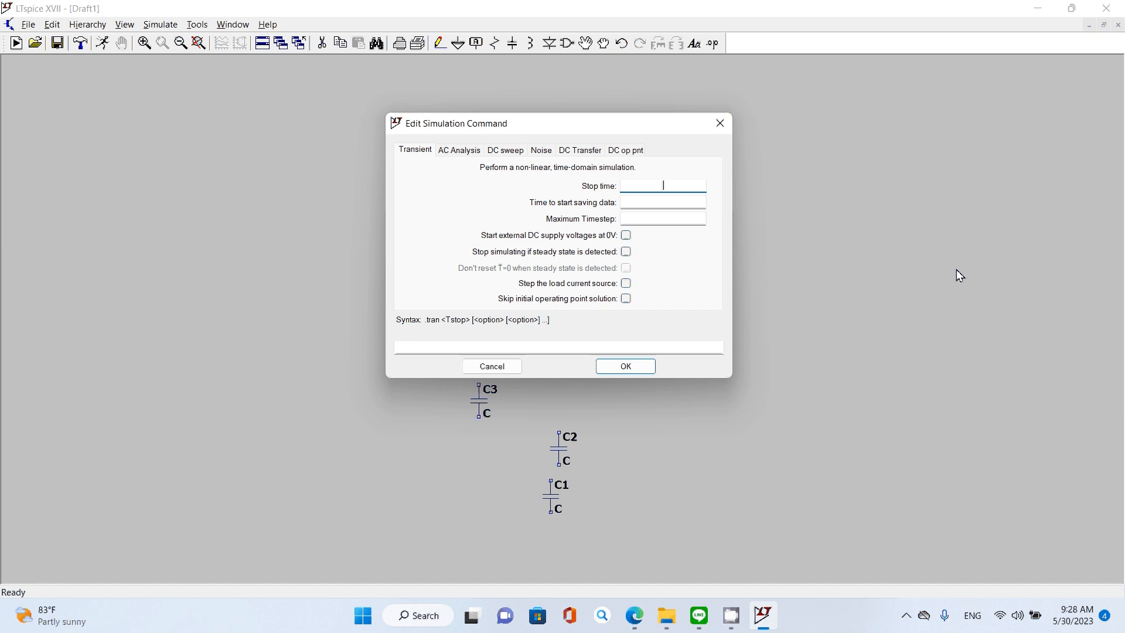
Examine the AC Analysis settings, including the available sweep types, and display the DC sweep settings
{"action": "left_click", "coordinate": [464, 152]}
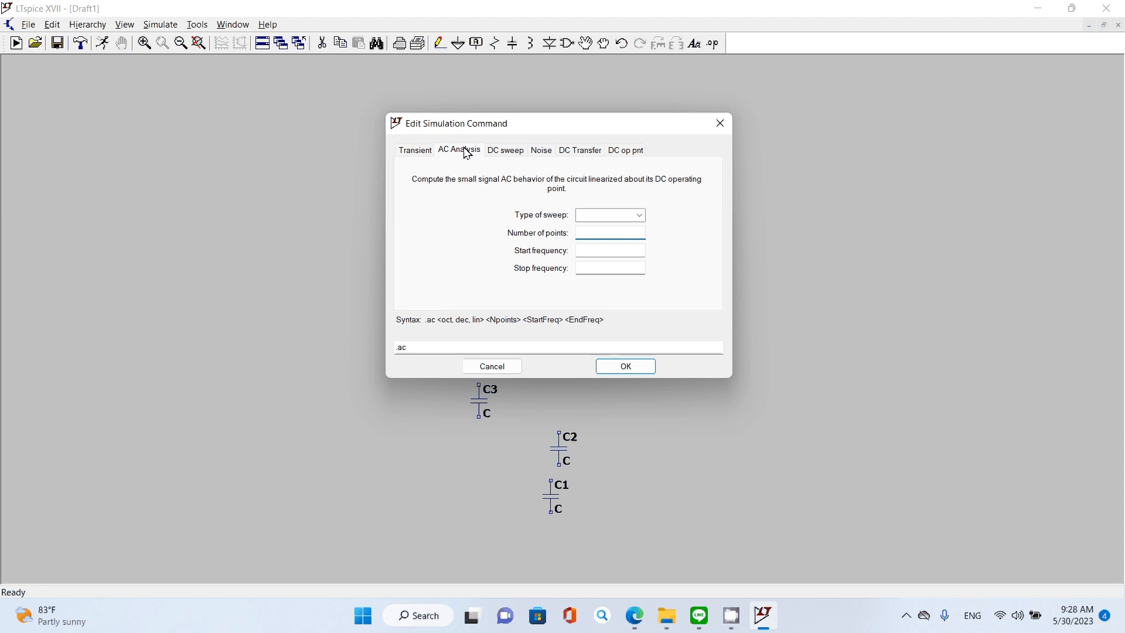
{"action": "left_click", "coordinate": [419, 153]}
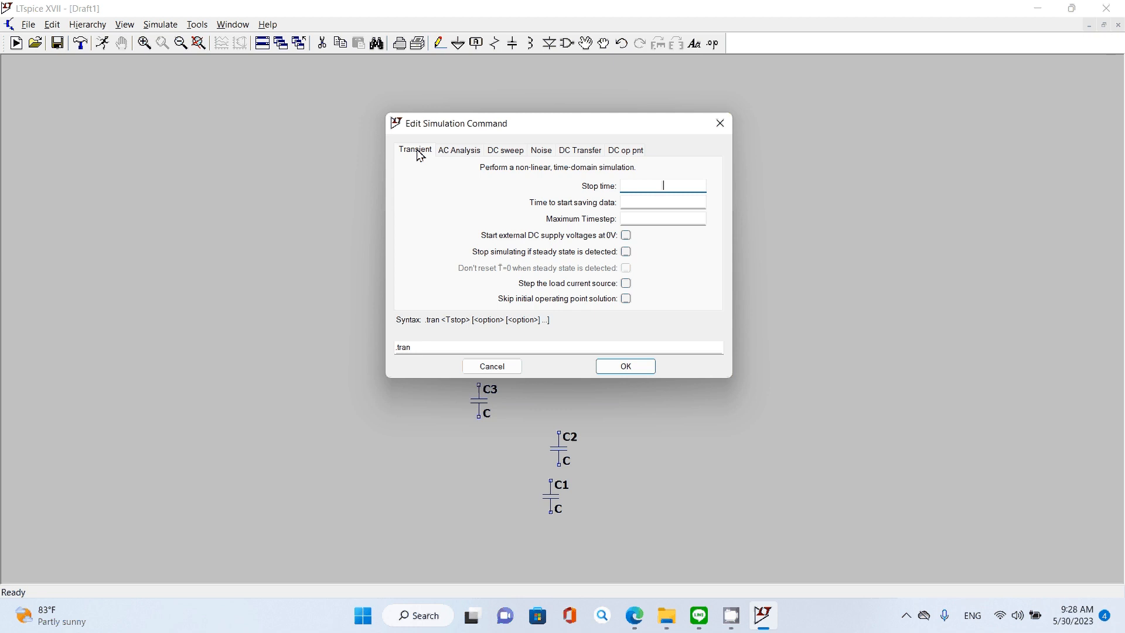
{"action": "left_click", "coordinate": [451, 150]}
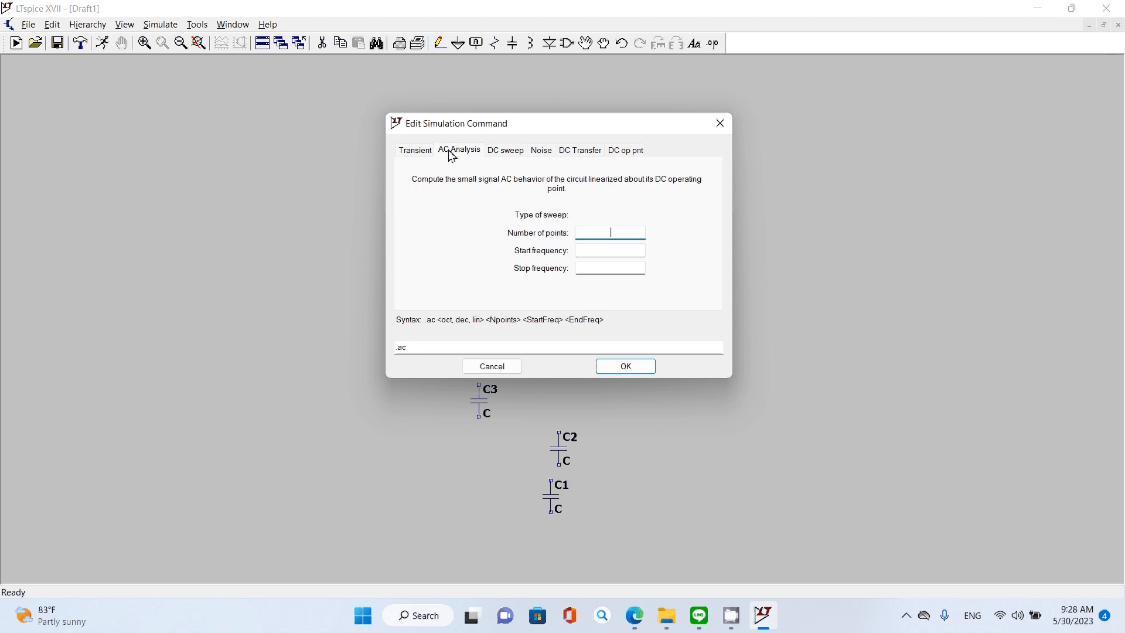
{"action": "left_click", "coordinate": [595, 250]}
{"action": "left_click", "coordinate": [639, 216]}
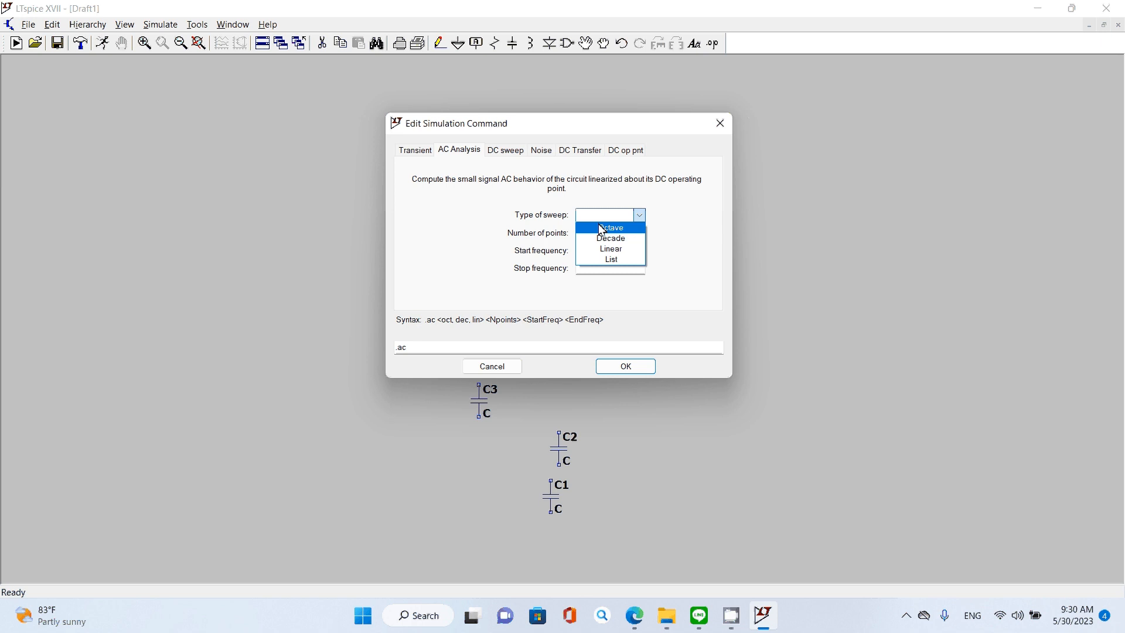
{"action": "left_click", "coordinate": [501, 153]}
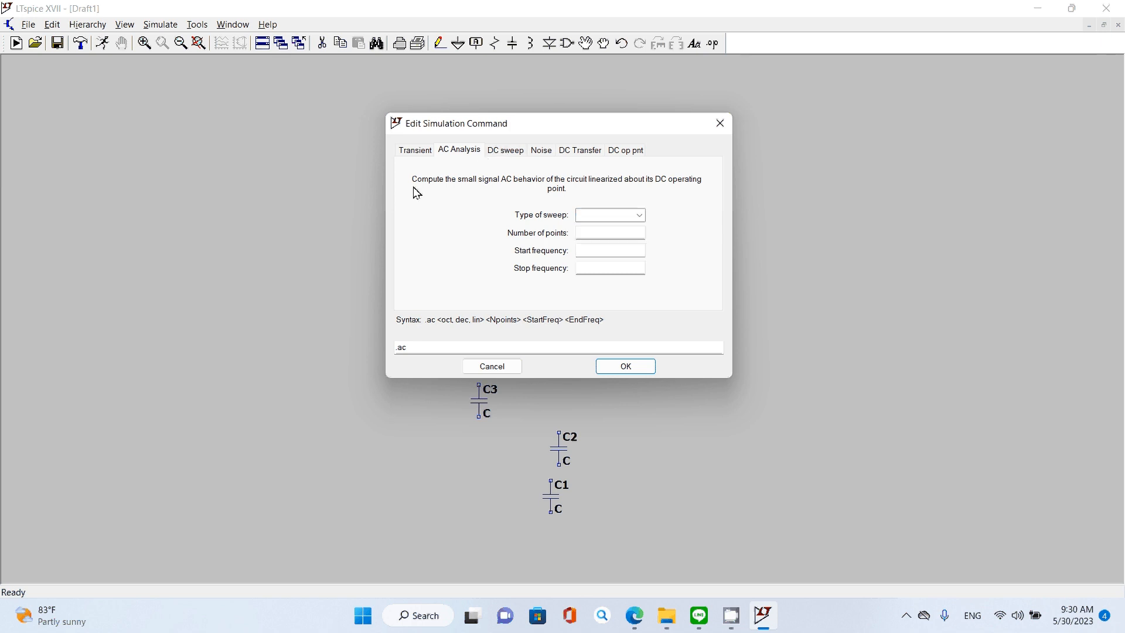
{"action": "left_click", "coordinate": [497, 153]}
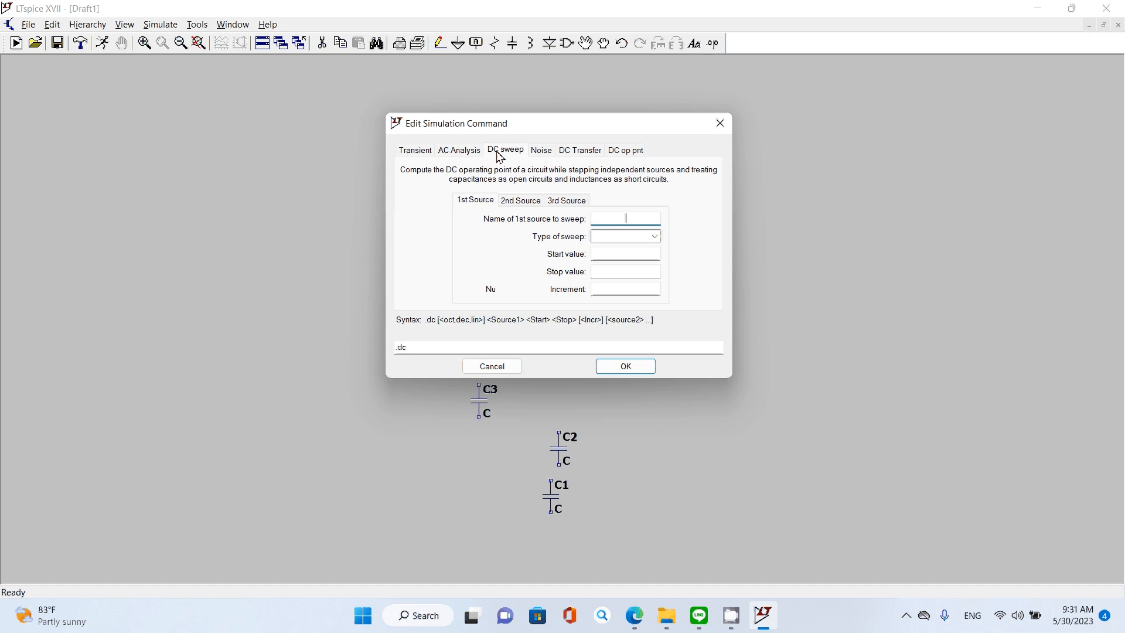
Define a DC sweep of the first source as Linear, with start value 0, stop value 20 and increment 2
{"action": "left_click", "coordinate": [655, 237]}
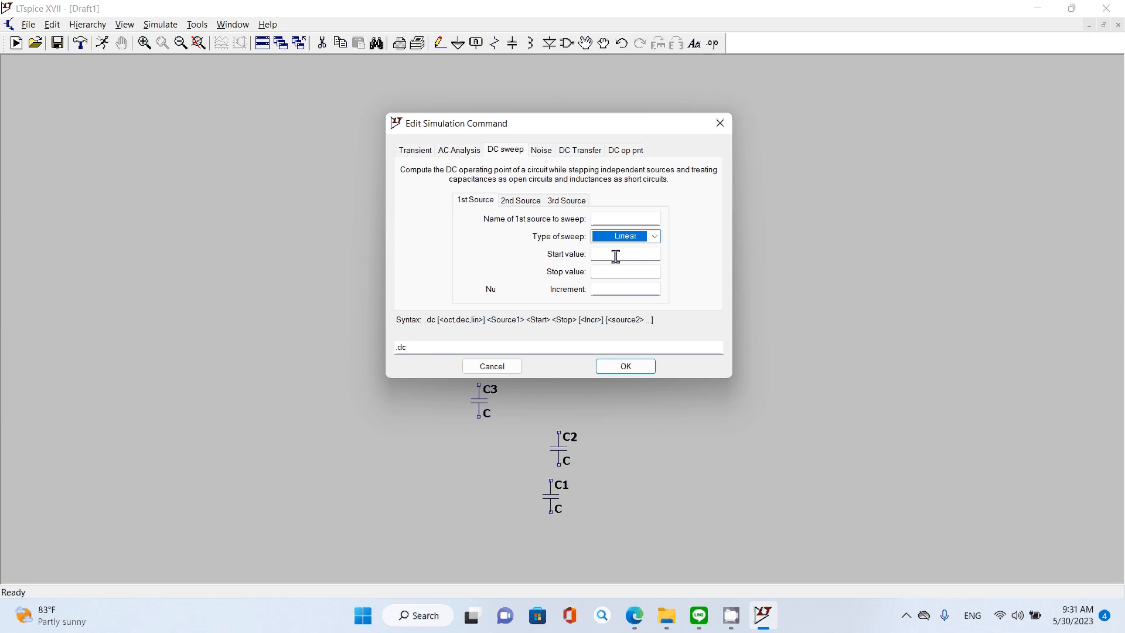
{"action": "left_click", "coordinate": [616, 256]}
{"action": "type", "text": "0"}
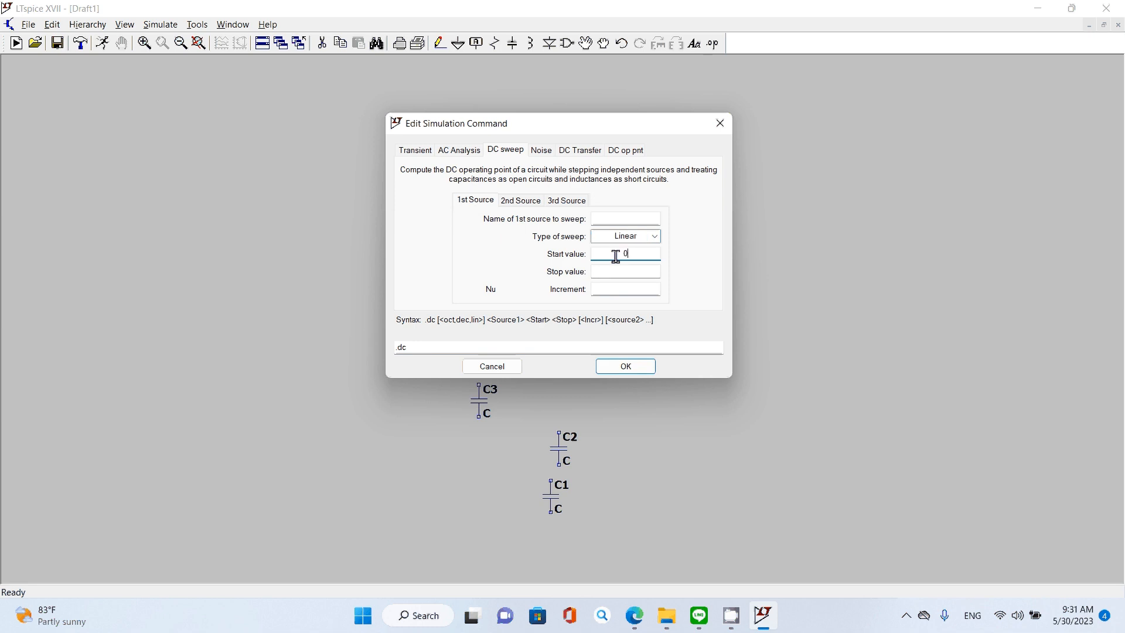
{"action": "left_click", "coordinate": [611, 271]}
{"action": "type", "text": "20"}
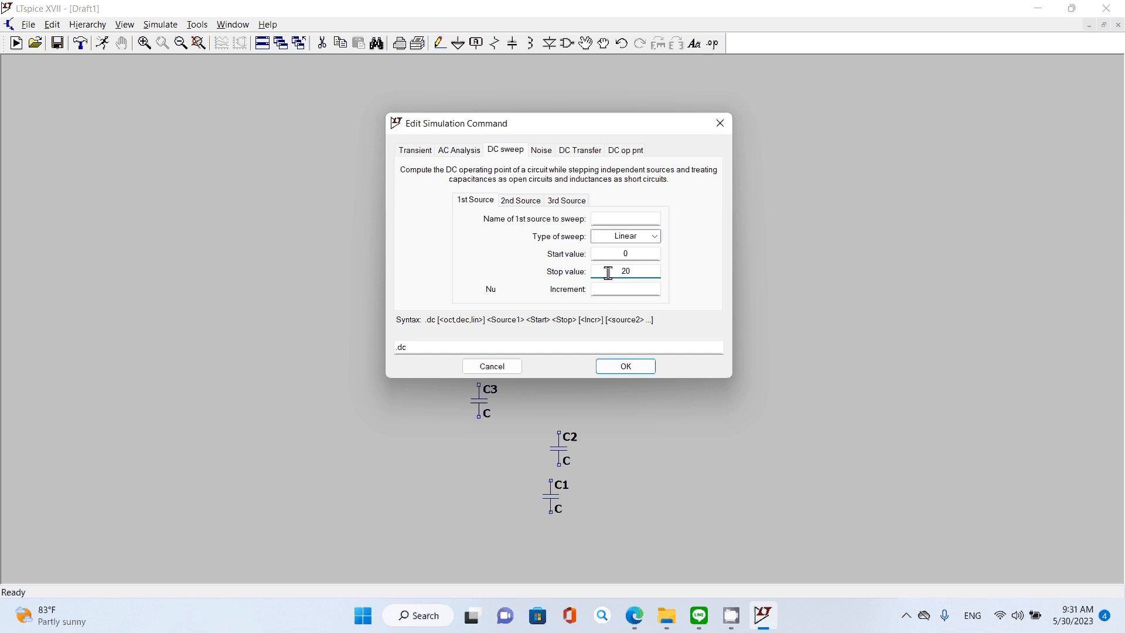
{"action": "left_click", "coordinate": [620, 290]}
{"action": "type", "text": "1"}
{"action": "key", "text": "BackSpace"}
{"action": "type", "text": "2"}
Examine the Noise, DC Transfer and DC operating point analysis settings, and close the simulation command dialog without applying it
{"action": "left_click", "coordinate": [544, 154]}
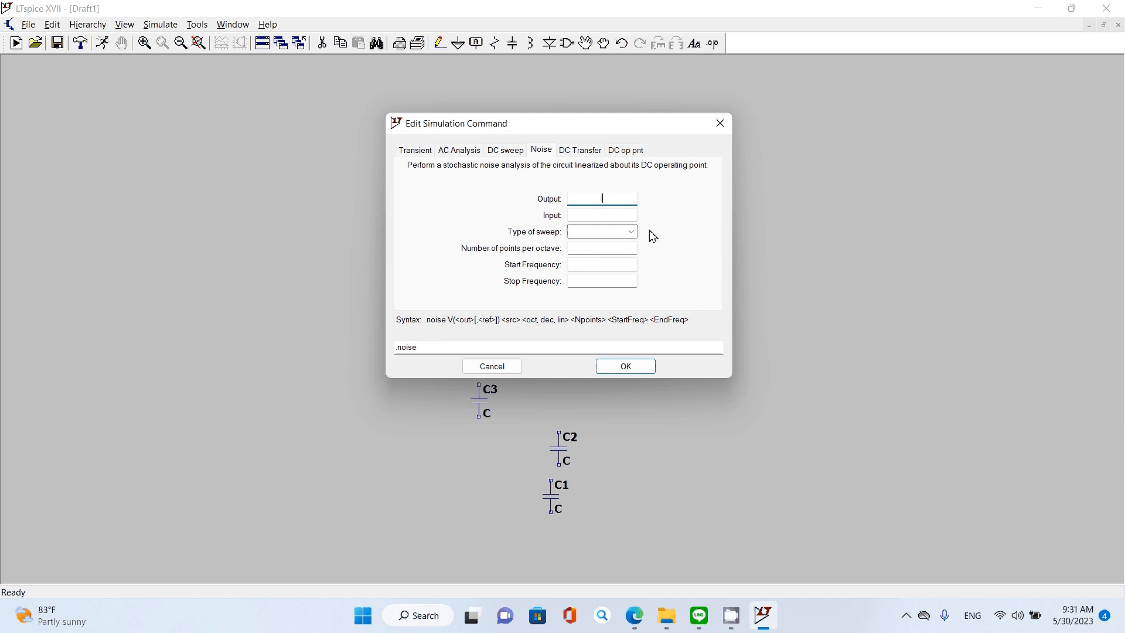
{"action": "left_click", "coordinate": [588, 152]}
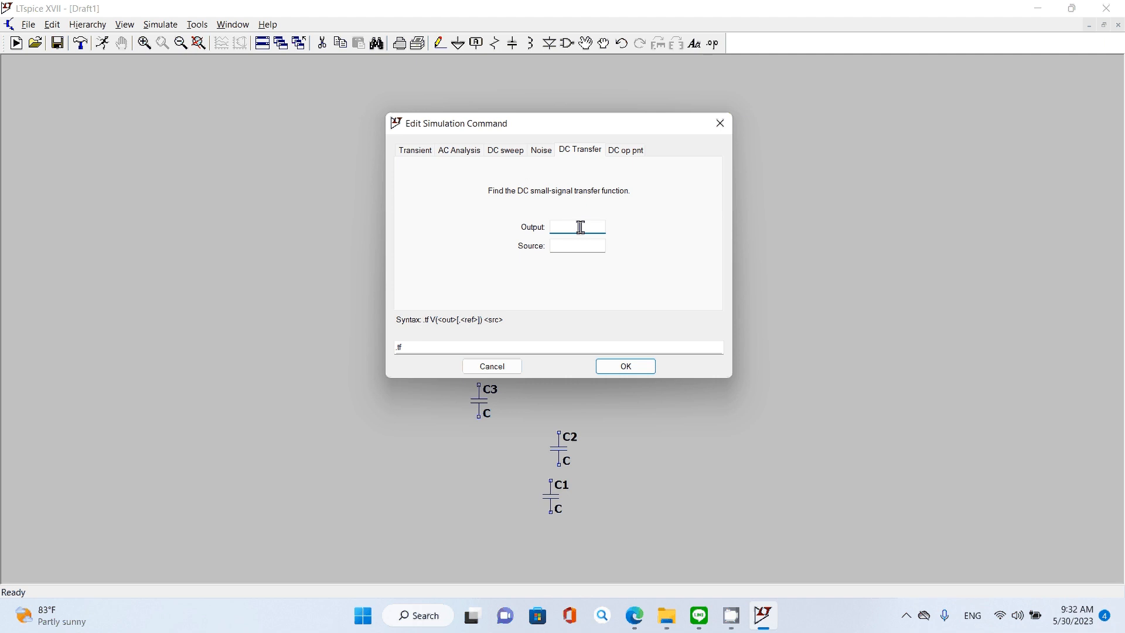
{"action": "left_click", "coordinate": [614, 151]}
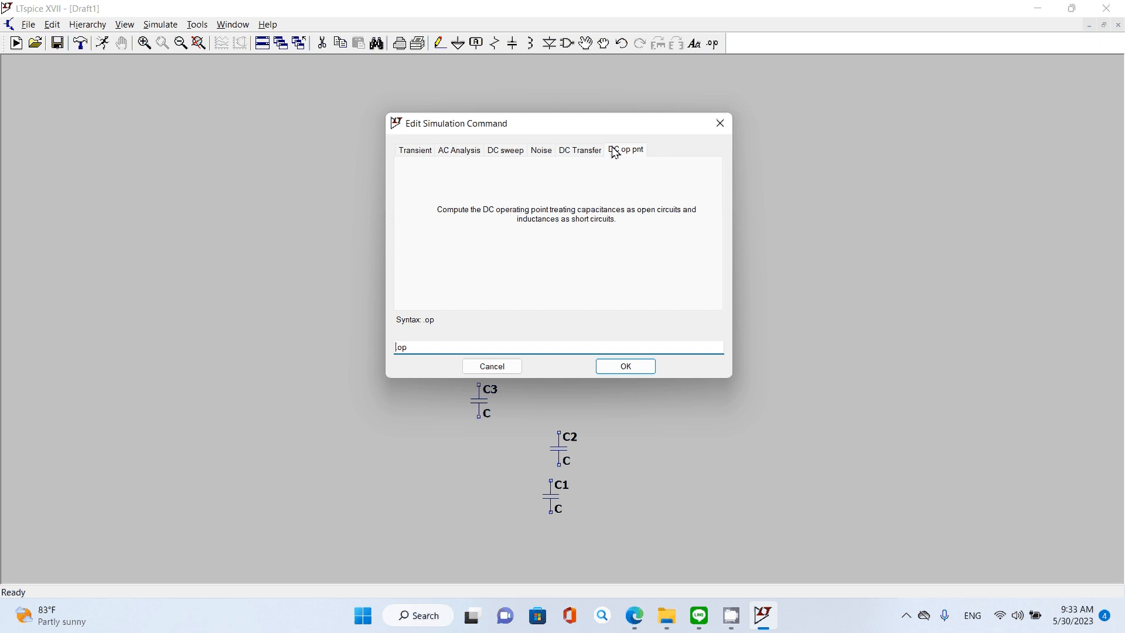
{"action": "left_click", "coordinate": [720, 123]}
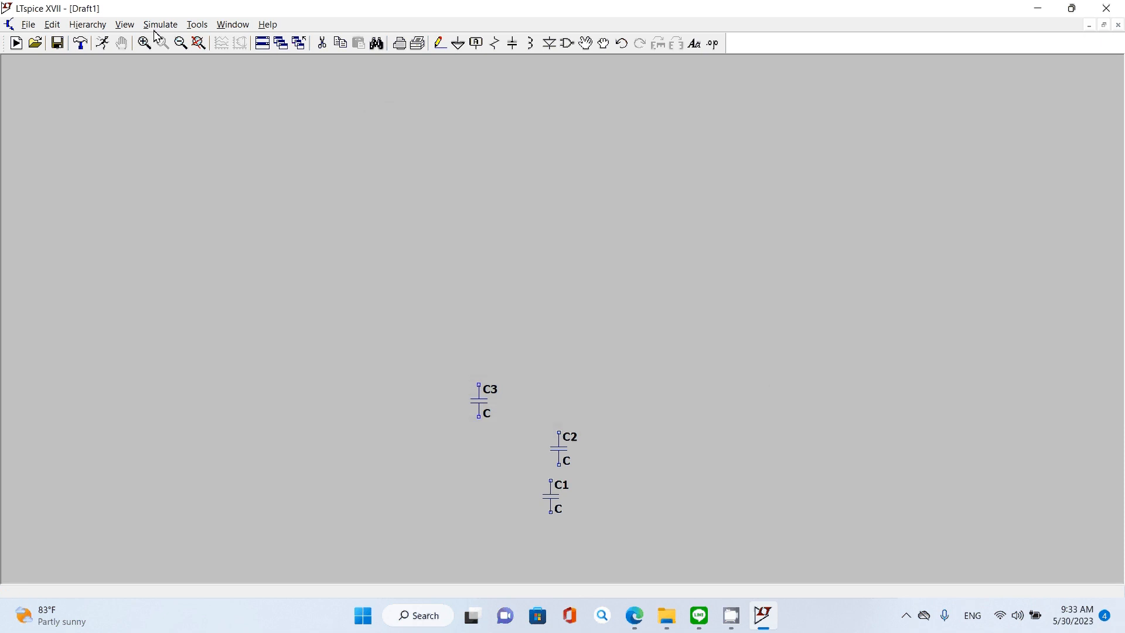
{"action": "left_click", "coordinate": [51, 30]}
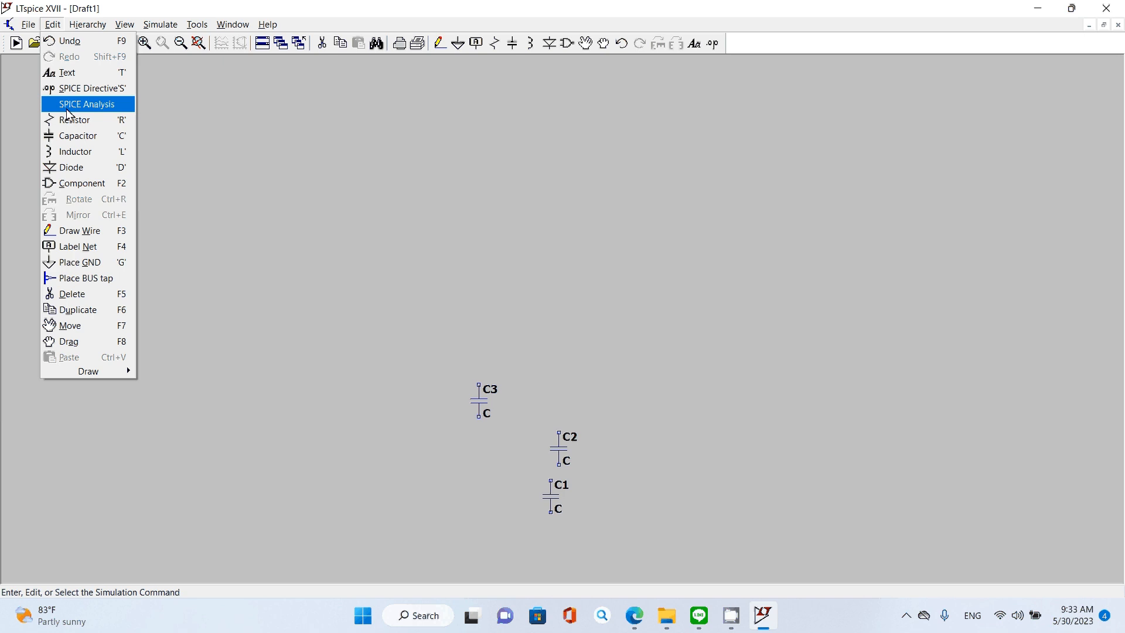
{"action": "left_click", "coordinate": [333, 157]}
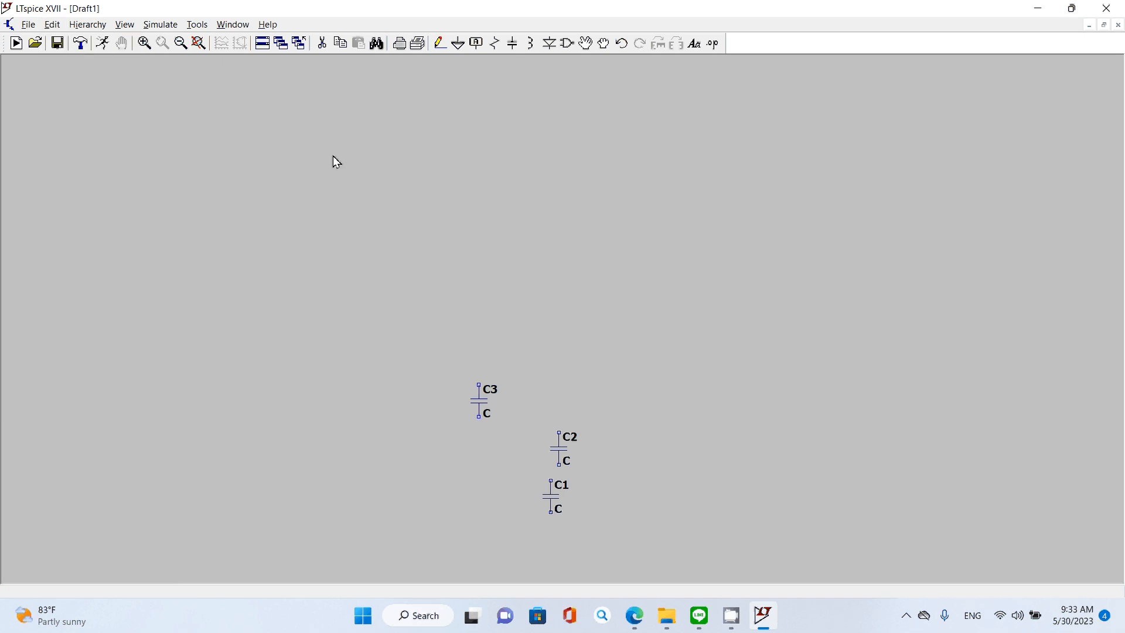
{"action": "left_click", "coordinate": [162, 26]}
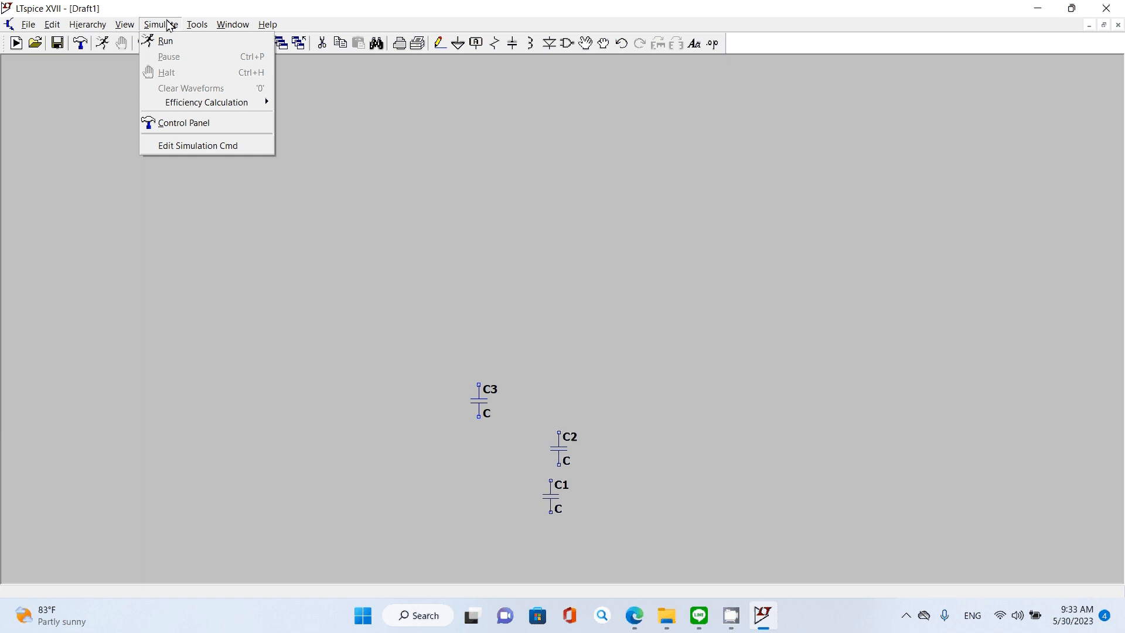
{"action": "left_click", "coordinate": [166, 8]}
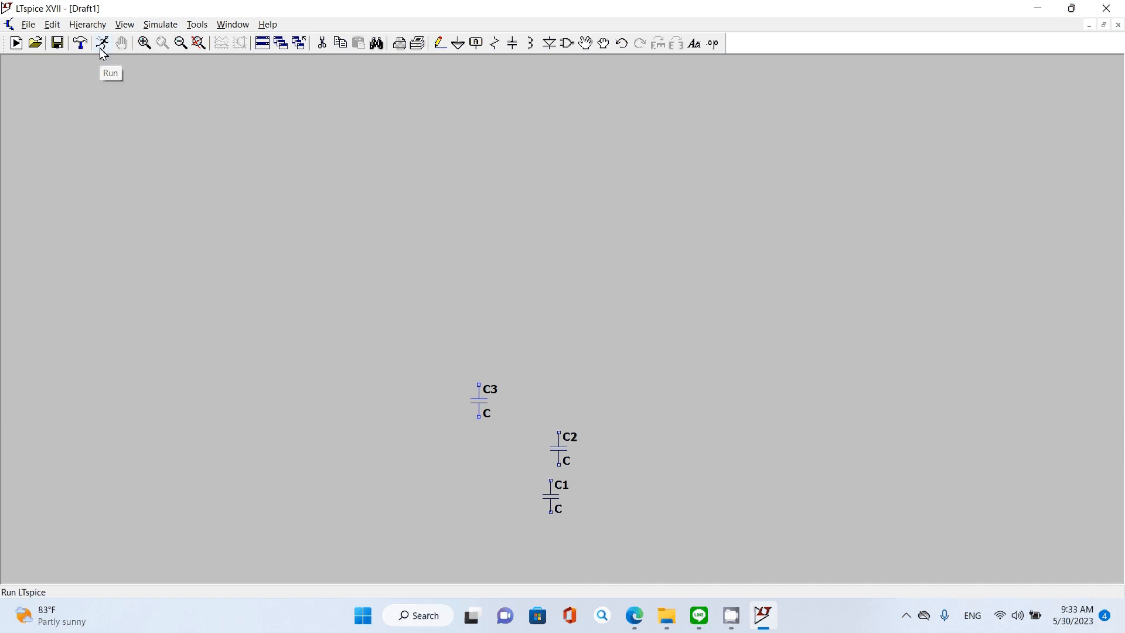
Delete capacitors C3, C2 and C1 to empty the schematic
{"action": "scroll", "coordinate": [245, 125], "scroll_direction": "up", "scroll_amount": 1}
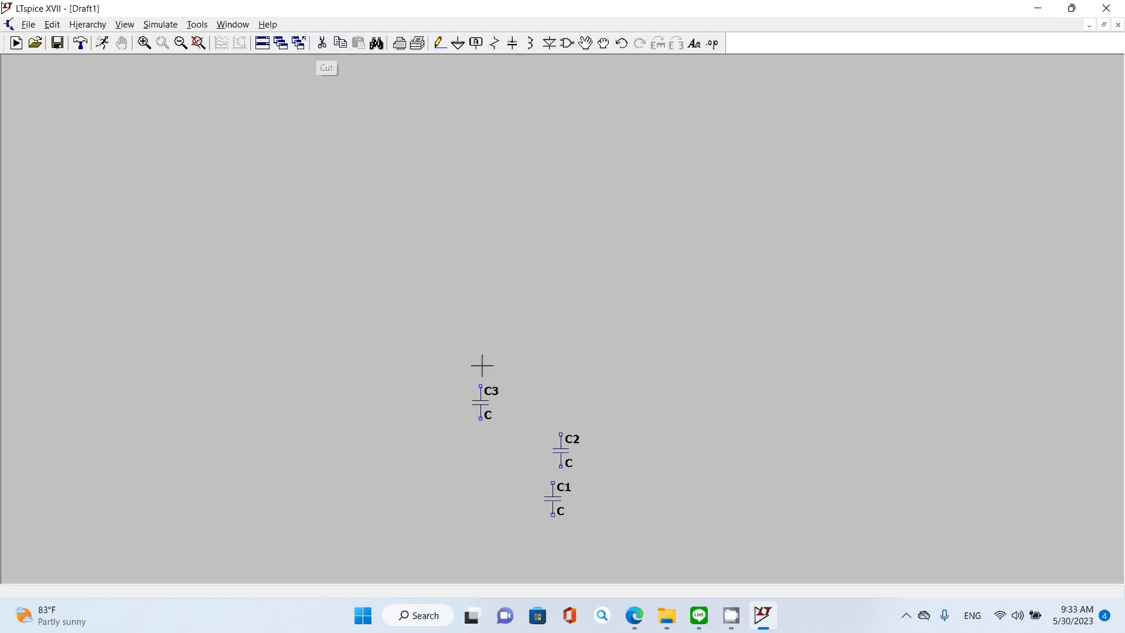
{"action": "left_click", "coordinate": [323, 44]}
{"action": "left_click", "coordinate": [481, 402]}
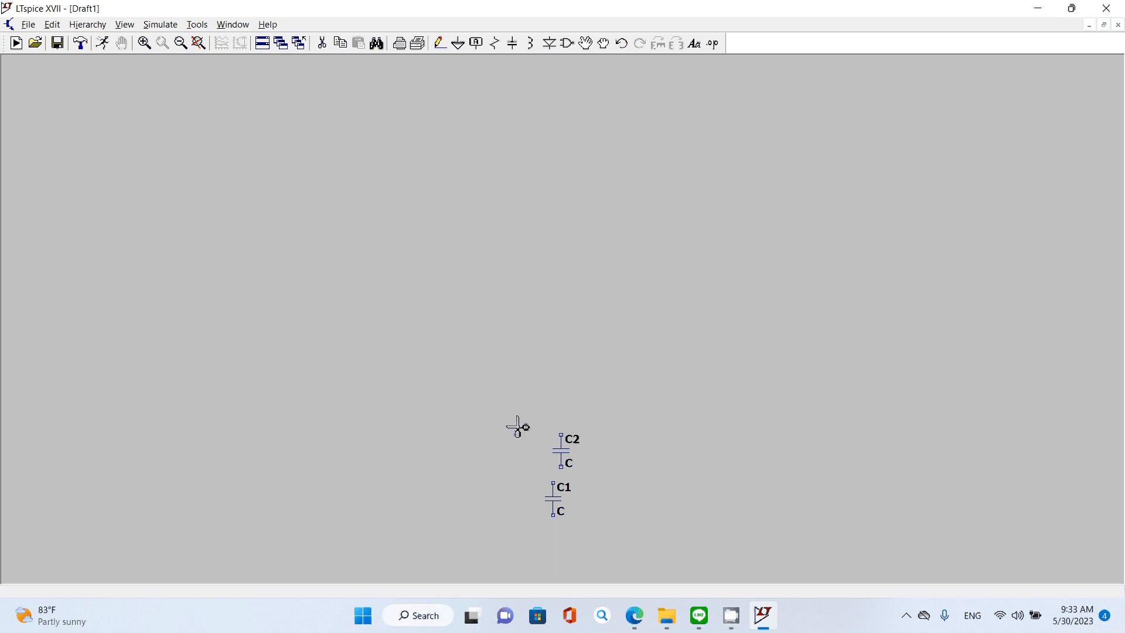
{"action": "left_click", "coordinate": [561, 451]}
{"action": "left_click", "coordinate": [561, 503]}
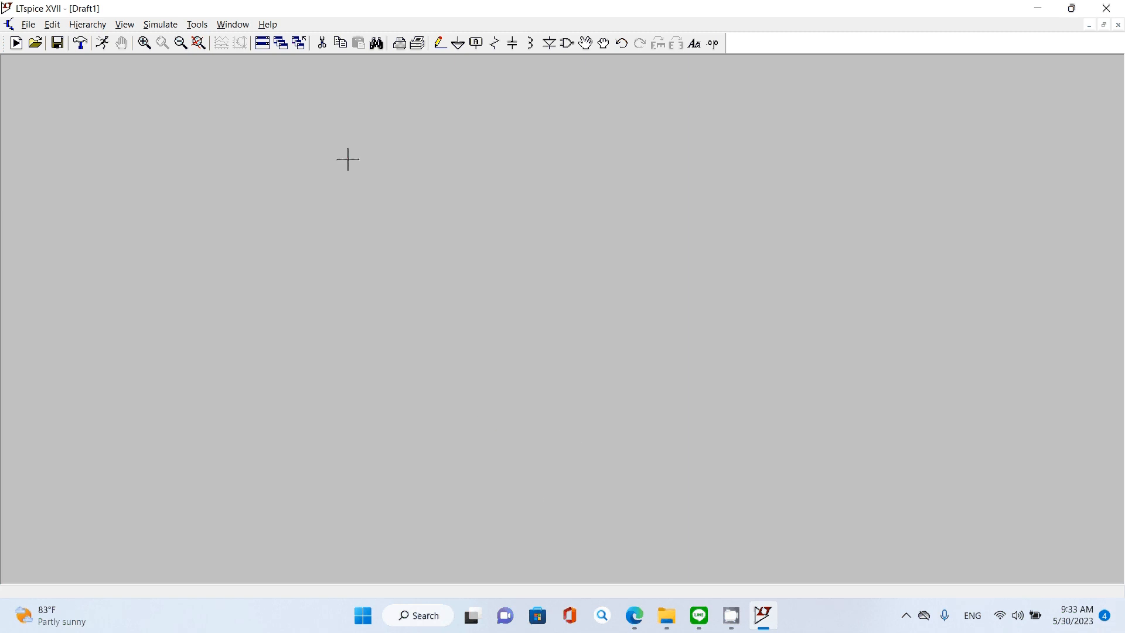
Place one voltage source from the top-level sym symbol library on the empty schematic and end component placement
{"action": "left_click", "coordinate": [568, 50]}
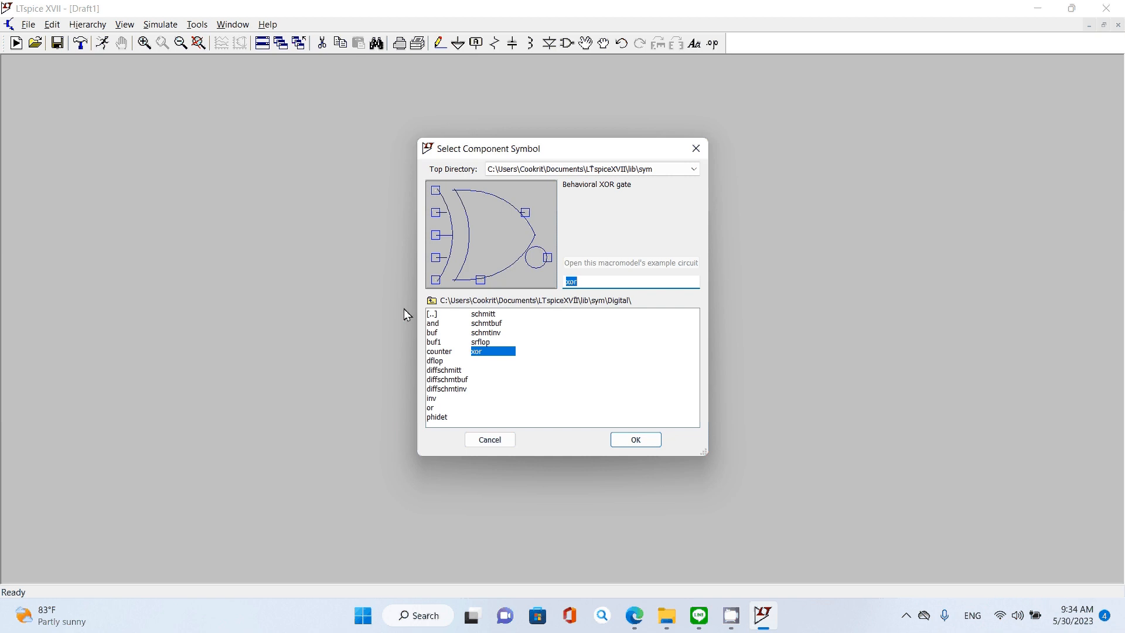
{"action": "left_click", "coordinate": [432, 317]}
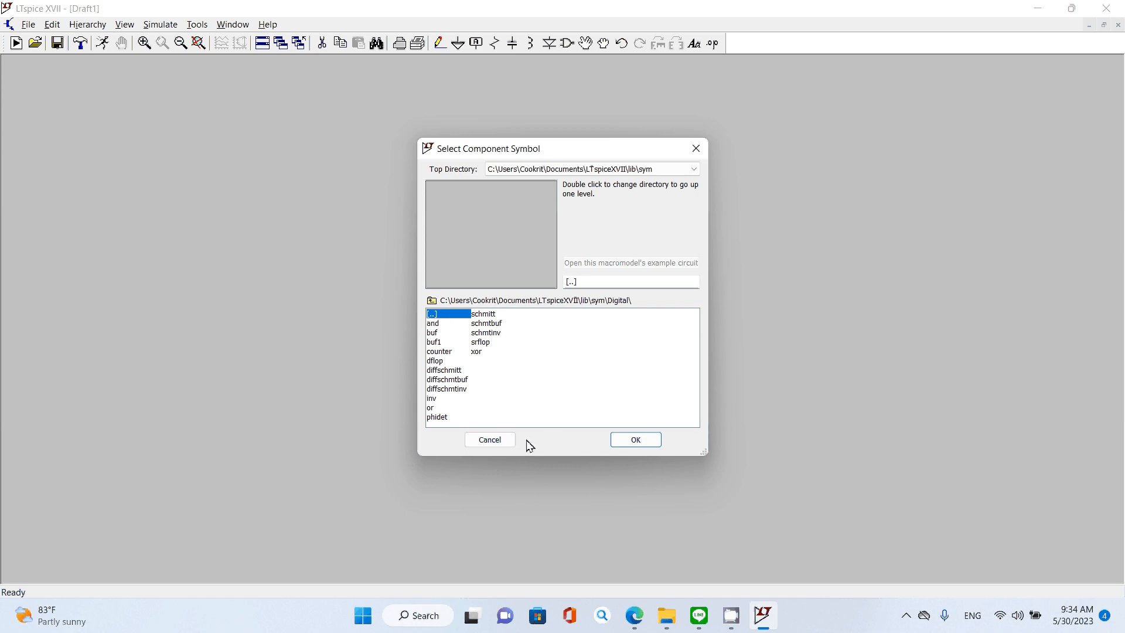
{"action": "left_click", "coordinate": [574, 282]}
{"action": "left_click", "coordinate": [432, 301]}
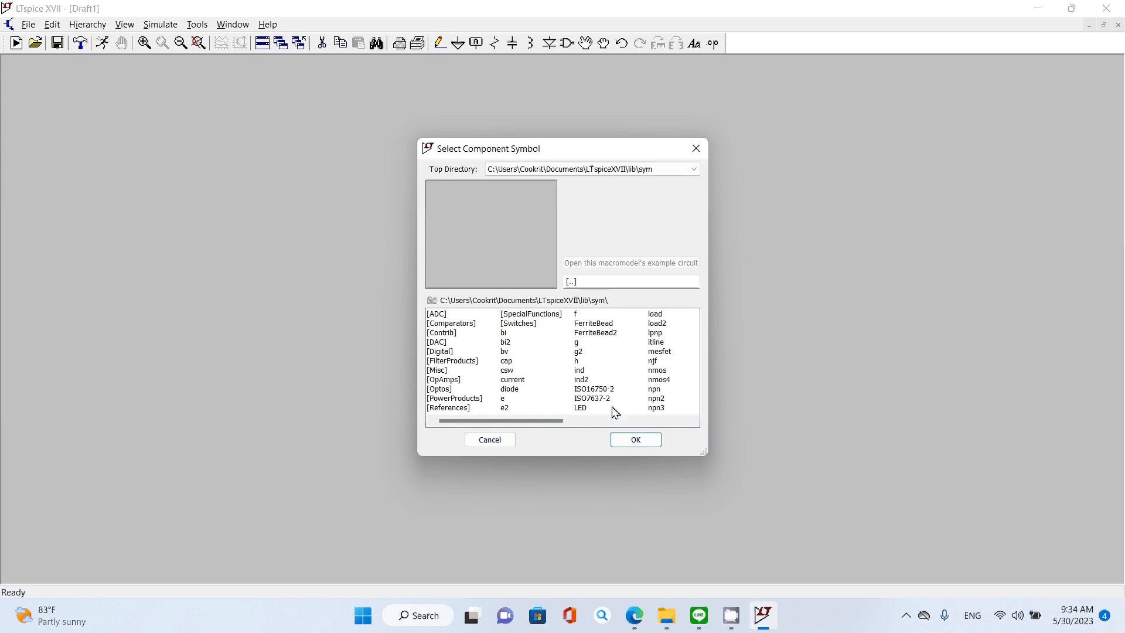
{"action": "left_click", "coordinate": [666, 421]}
{"action": "left_click", "coordinate": [590, 379]}
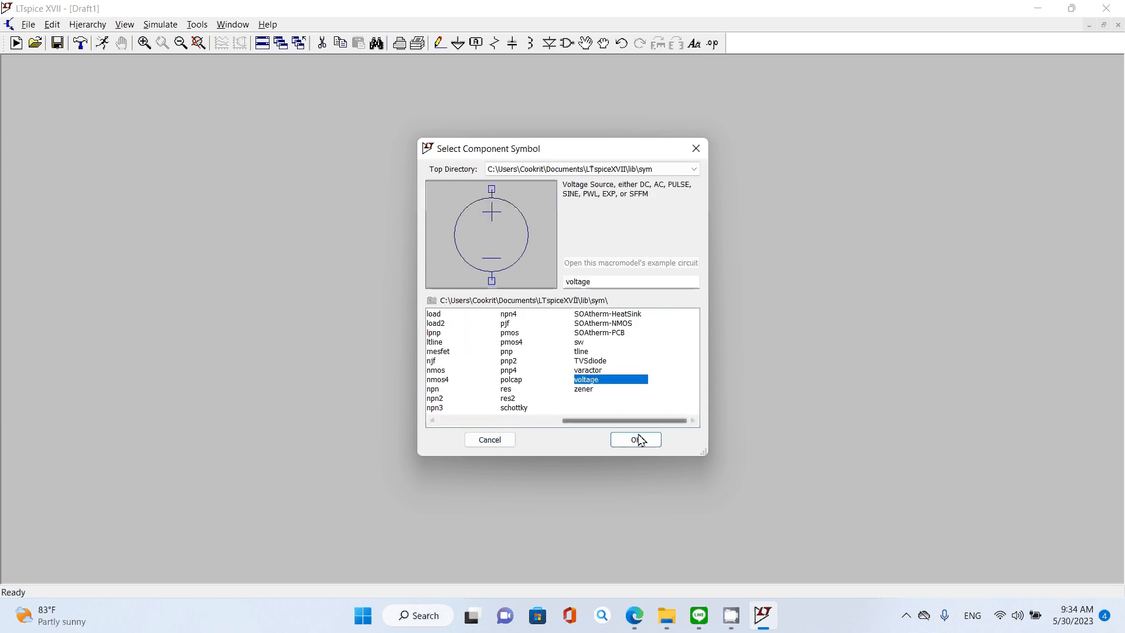
{"action": "left_click", "coordinate": [640, 440]}
{"action": "left_click", "coordinate": [328, 281]}
{"action": "key", "text": "Escape"}
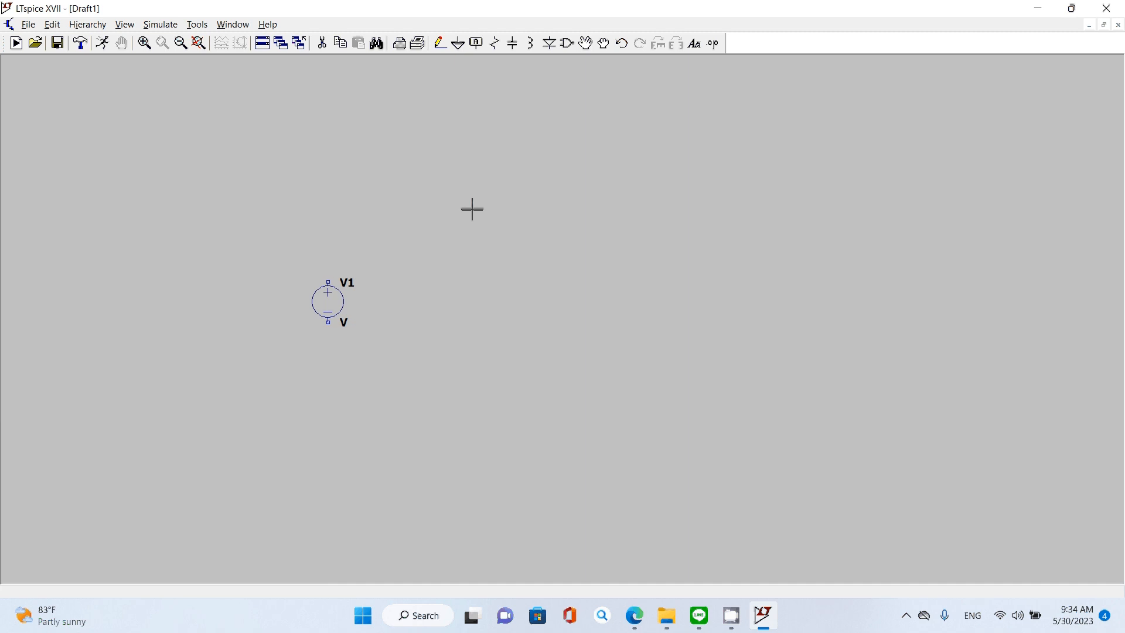
Examine the basic and advanced settings of voltage source V1, including the SINE function parameters, and cancel the edits
{"action": "right_click", "coordinate": [331, 298]}
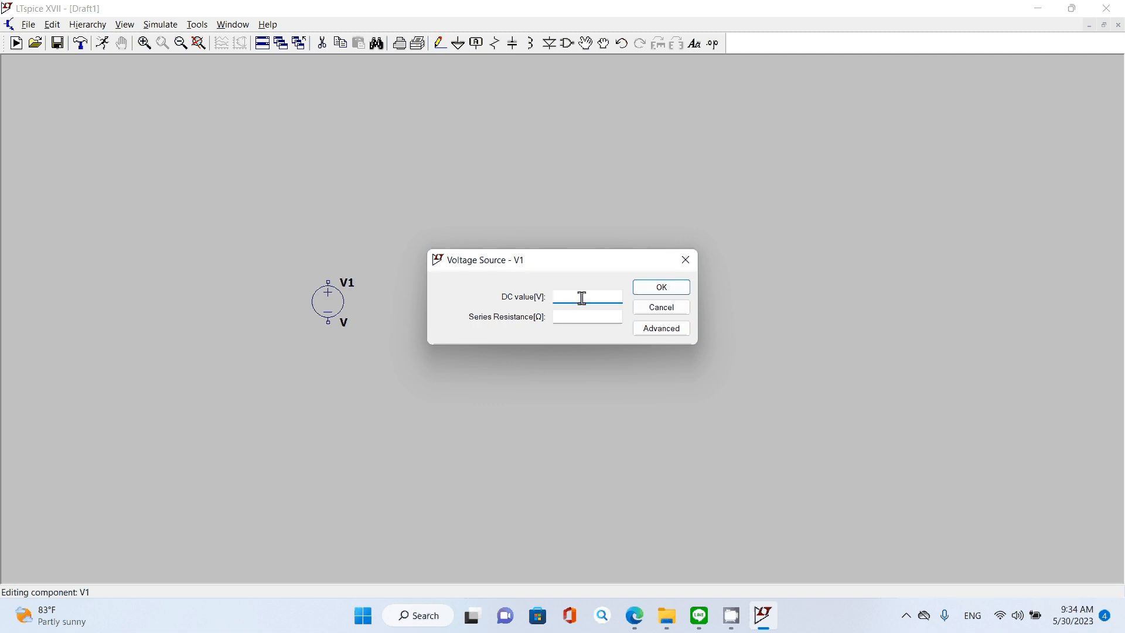
{"action": "left_click", "coordinate": [657, 330]}
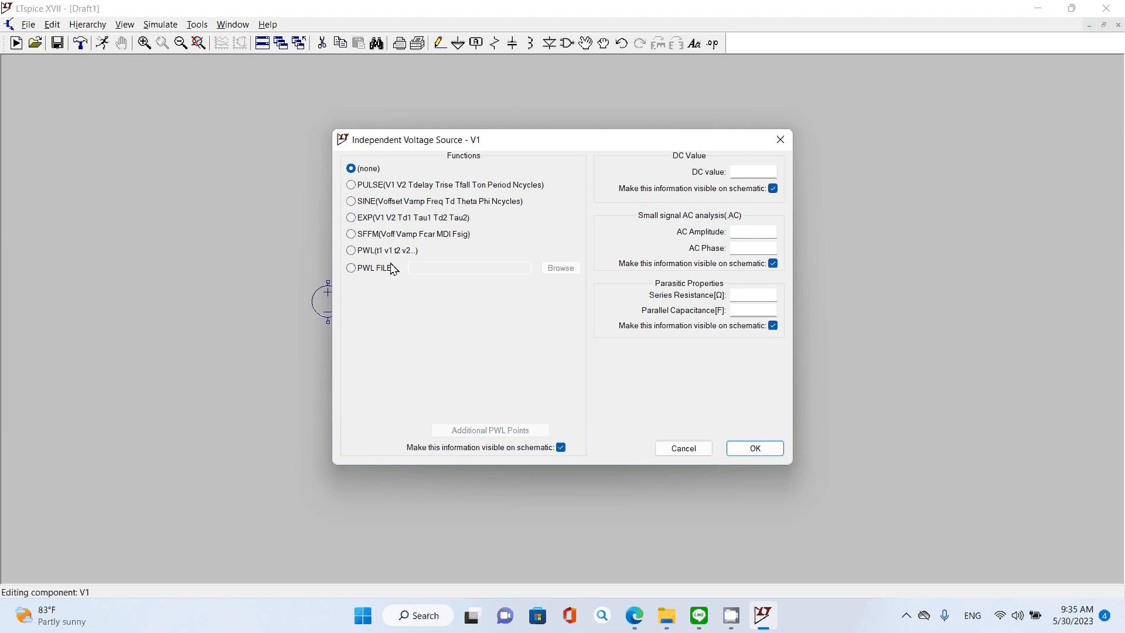
{"action": "left_click", "coordinate": [352, 202]}
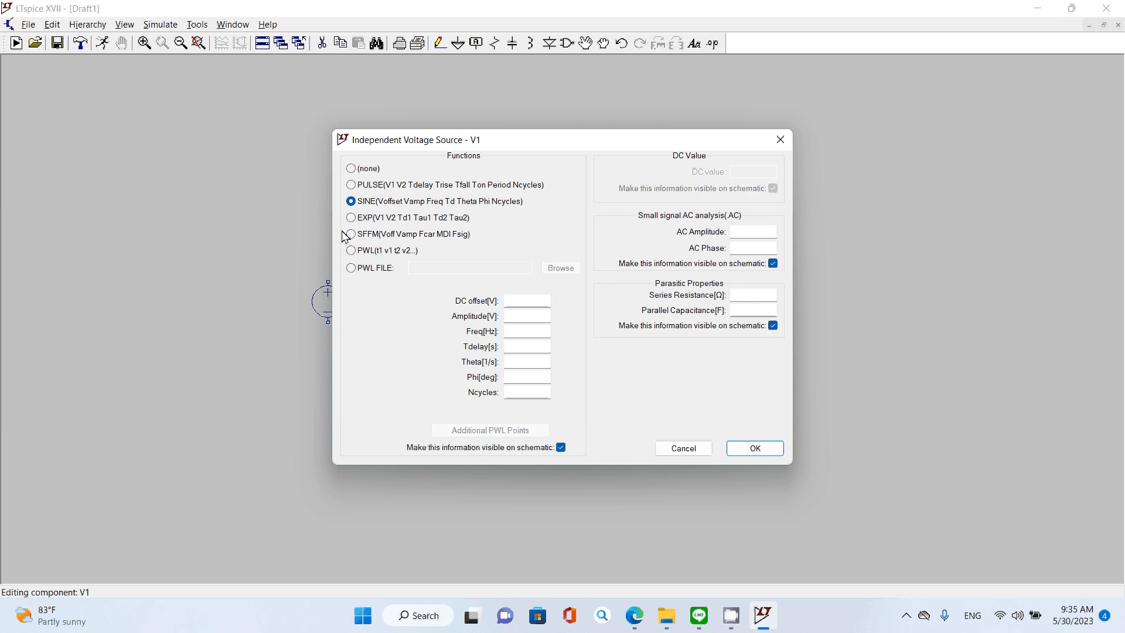
{"action": "left_click", "coordinate": [673, 446]}
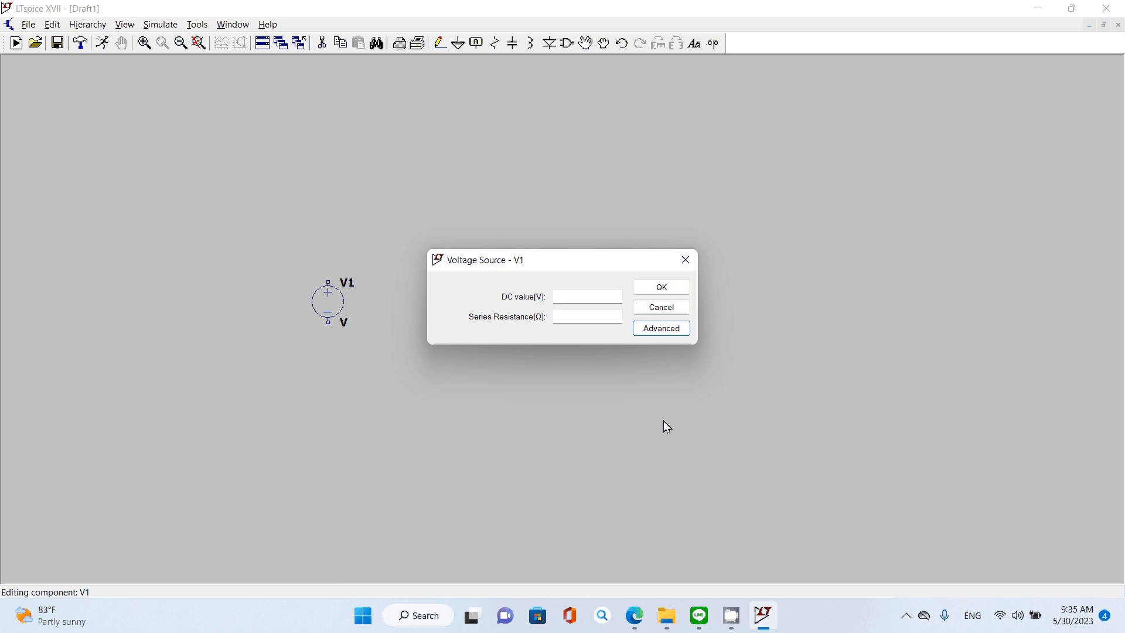
{"action": "left_click", "coordinate": [663, 309]}
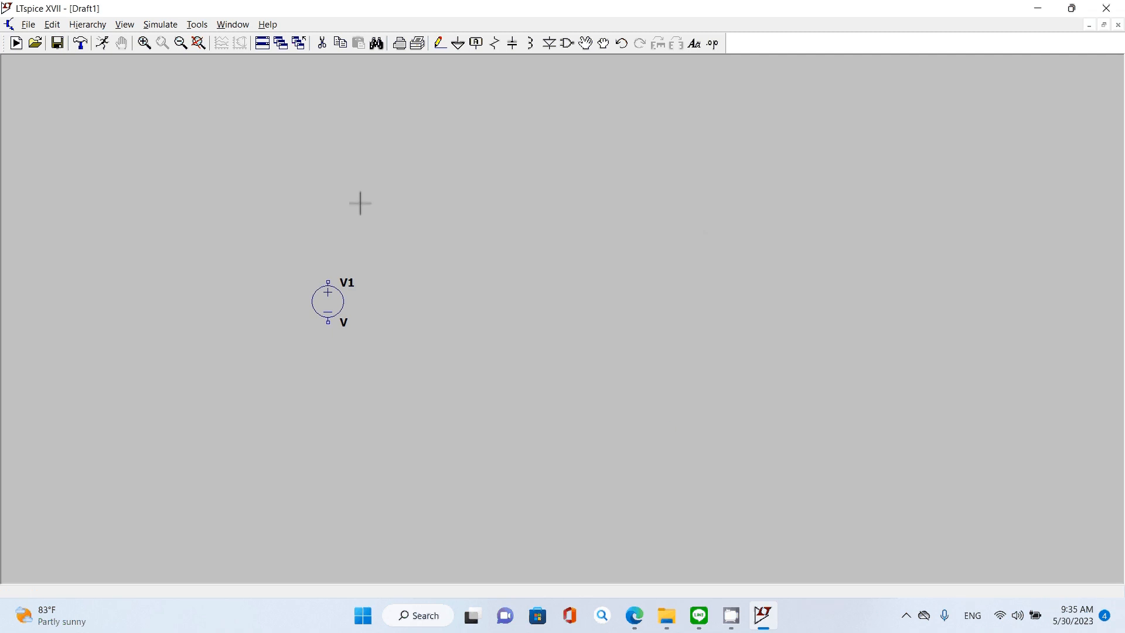
Place one resistor, rotated to horizontal, to the upper right of voltage source V1 and end placement
{"action": "left_click", "coordinate": [495, 49]}
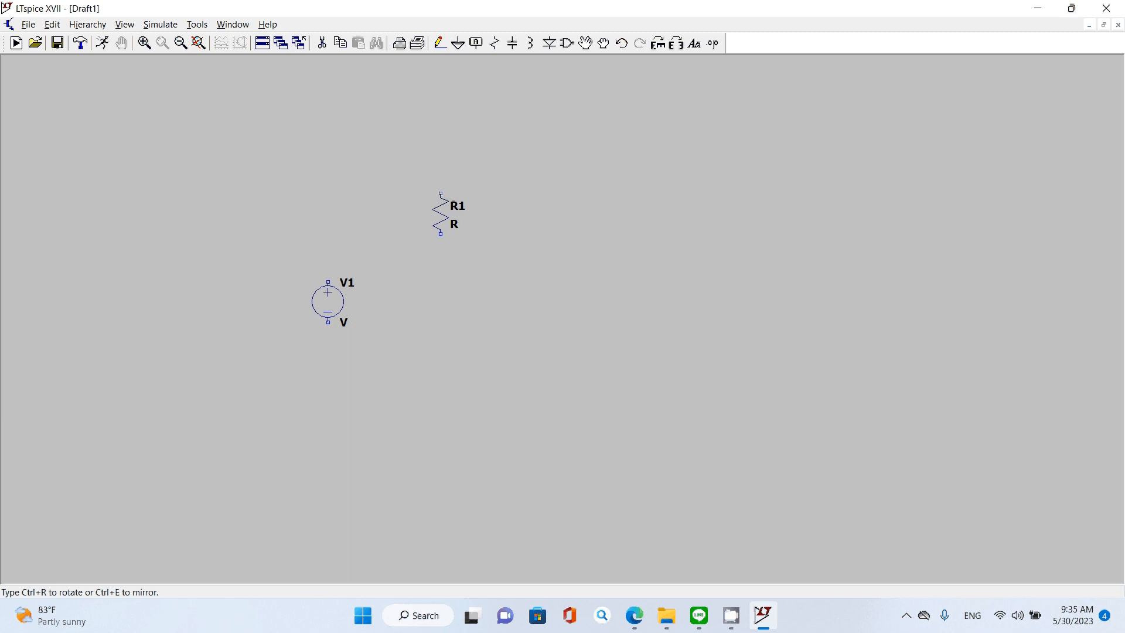
{"action": "key", "text": "ctrl+r"}
{"action": "left_click", "coordinate": [396, 226]}
{"action": "key", "text": "Escape"}
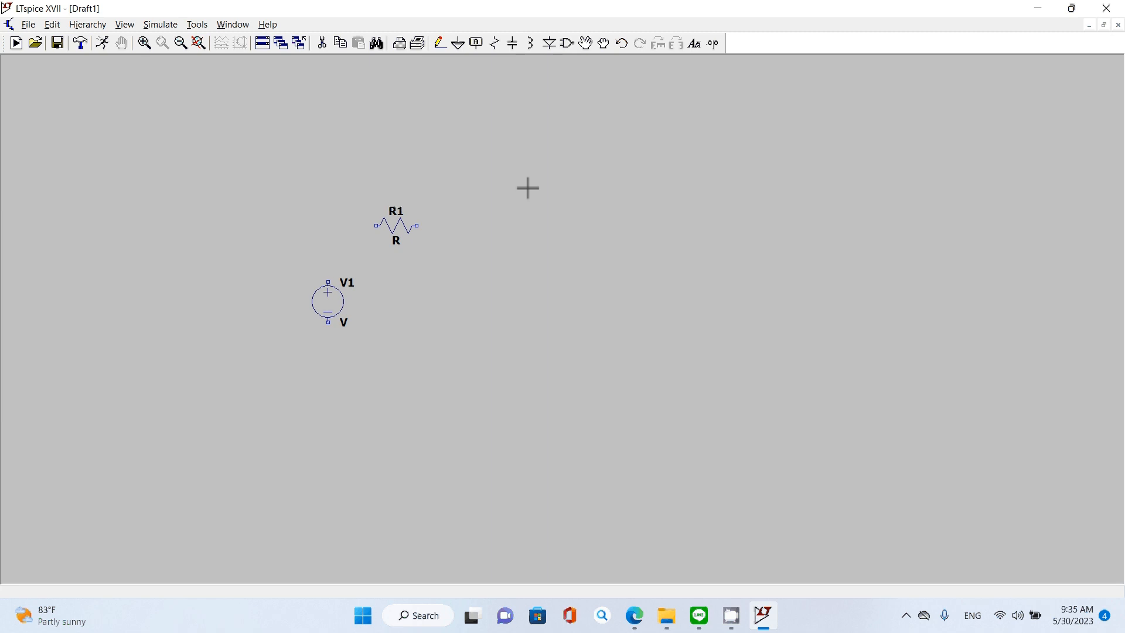
Place a ground symbol directly below voltage source V1 and end placement
{"action": "left_click", "coordinate": [458, 44]}
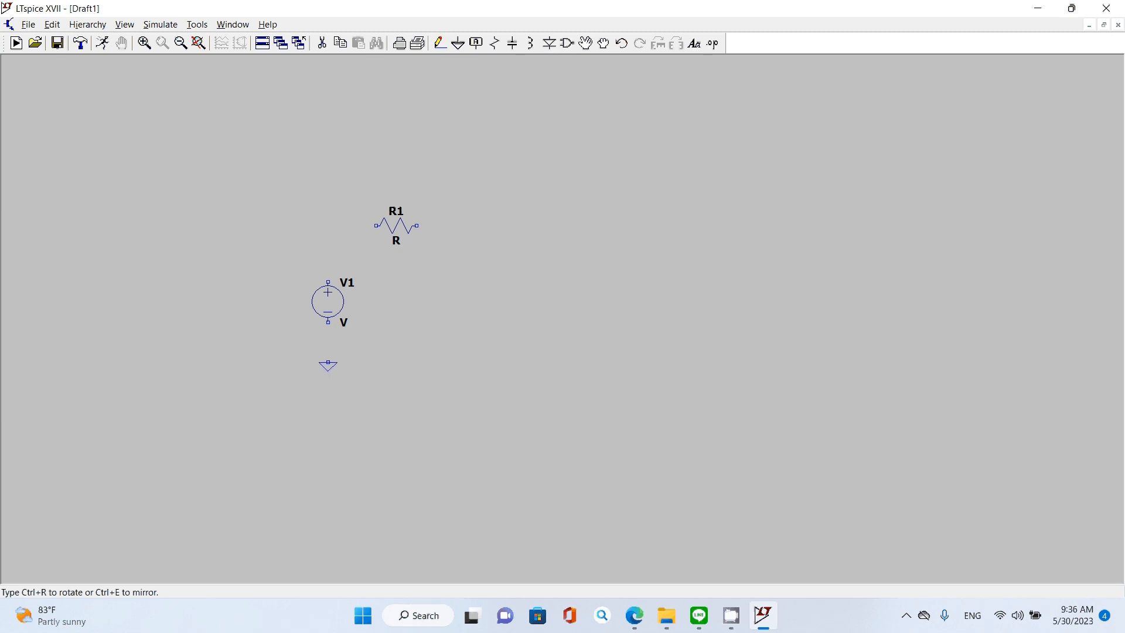
{"action": "left_click", "coordinate": [329, 365]}
{"action": "key", "text": "Escape"}
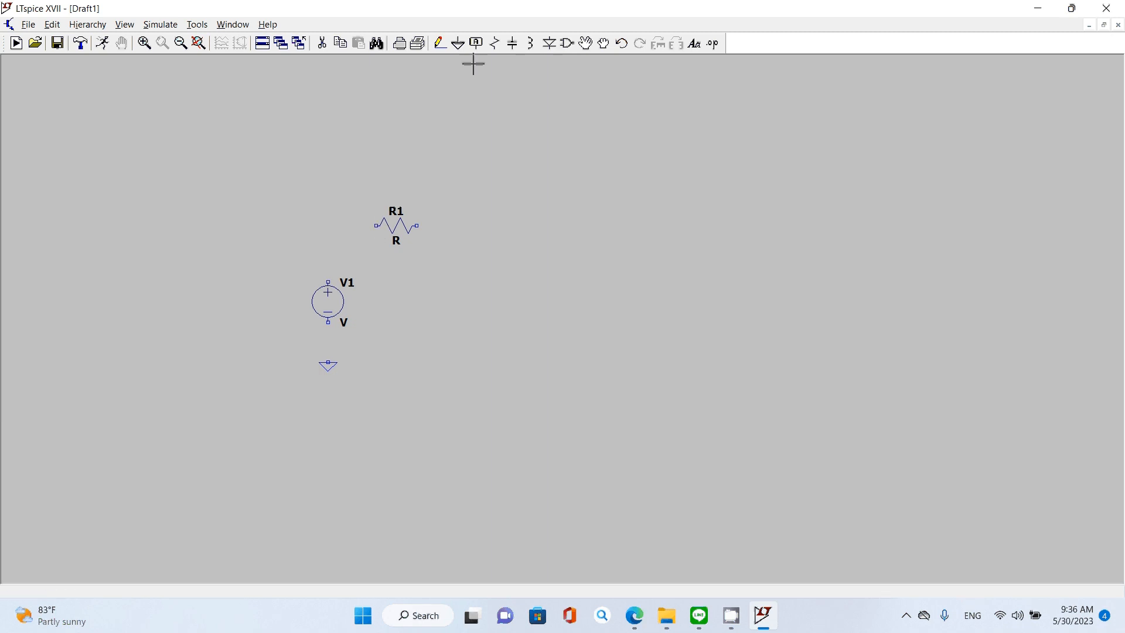
Wire the positive terminal of V1 up and across to the left end of resistor R1 with a right-angled corner
{"action": "left_click", "coordinate": [439, 47]}
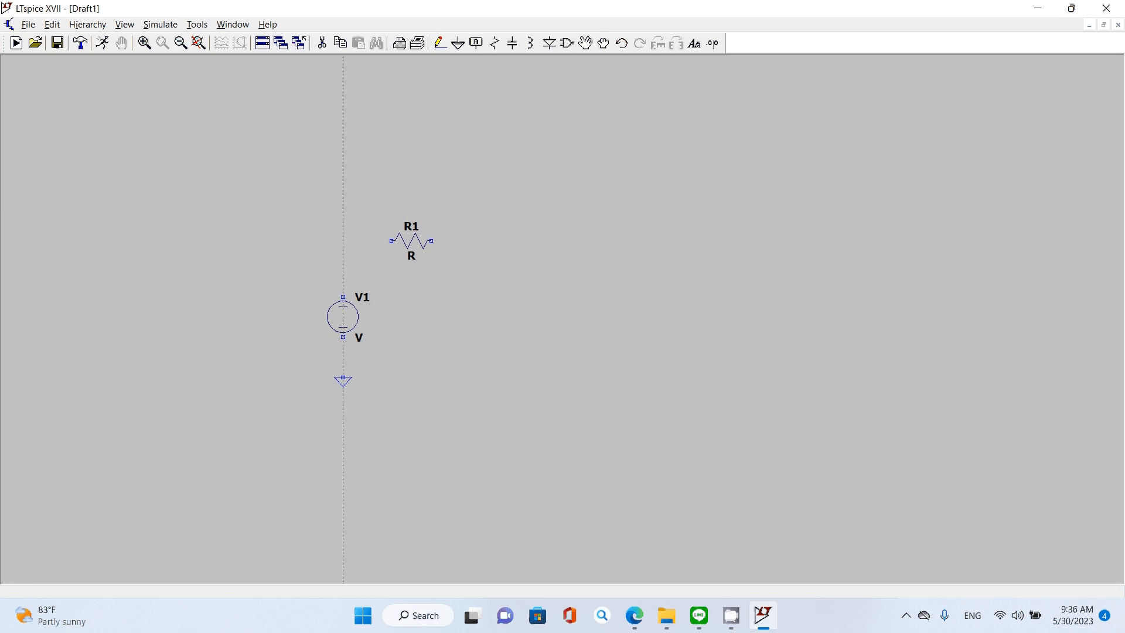
{"action": "left_click", "coordinate": [358, 311]}
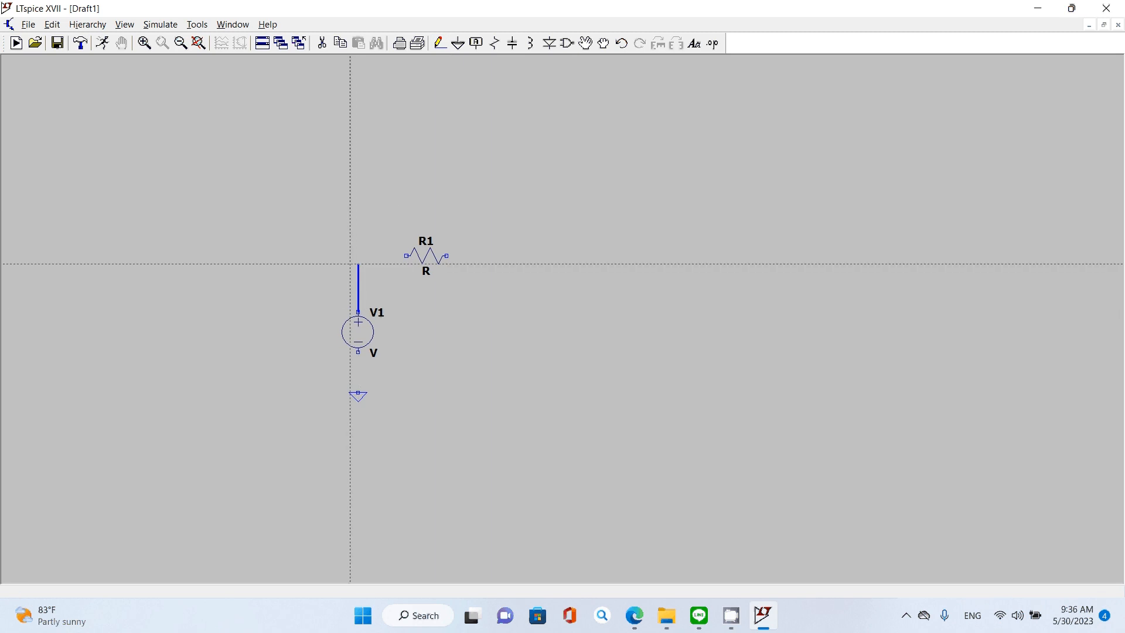
{"action": "left_click", "coordinate": [351, 255]}
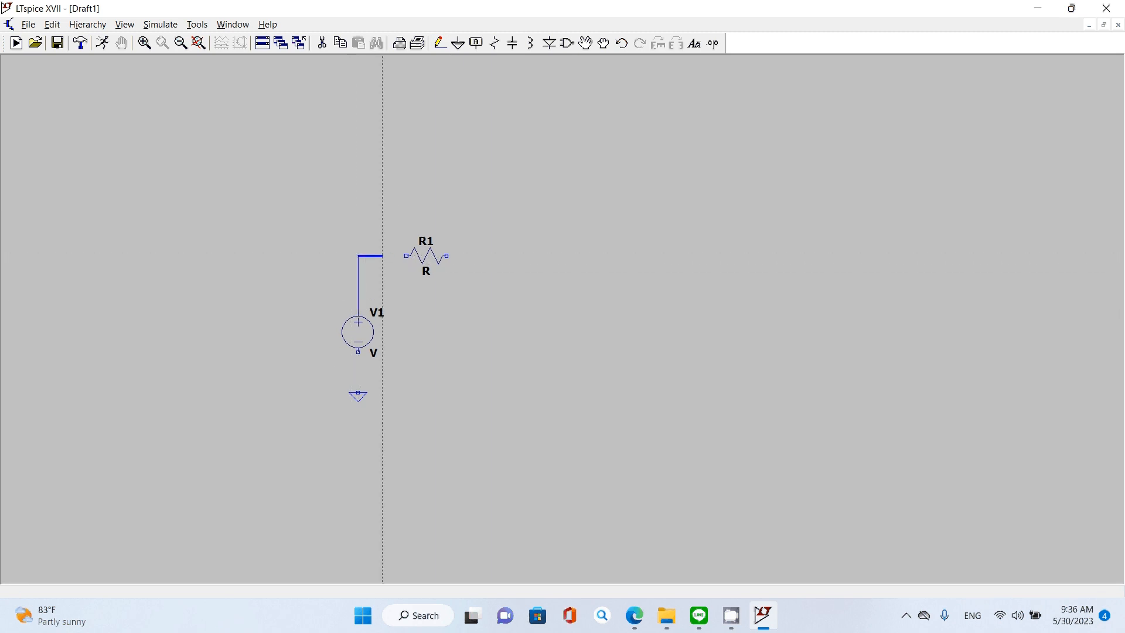
{"action": "left_click", "coordinate": [421, 262]}
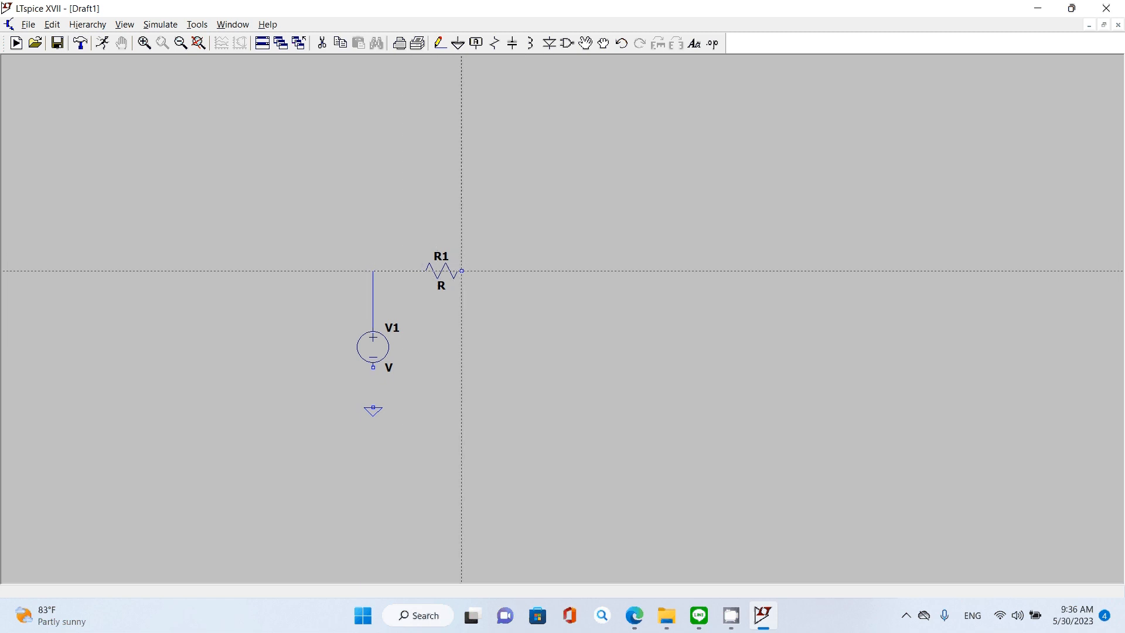
Wire R1's right end down and back to below V1, connect V1's negative terminal to ground, and end wiring
{"action": "left_click", "coordinate": [461, 271]}
{"action": "left_click", "coordinate": [494, 271]}
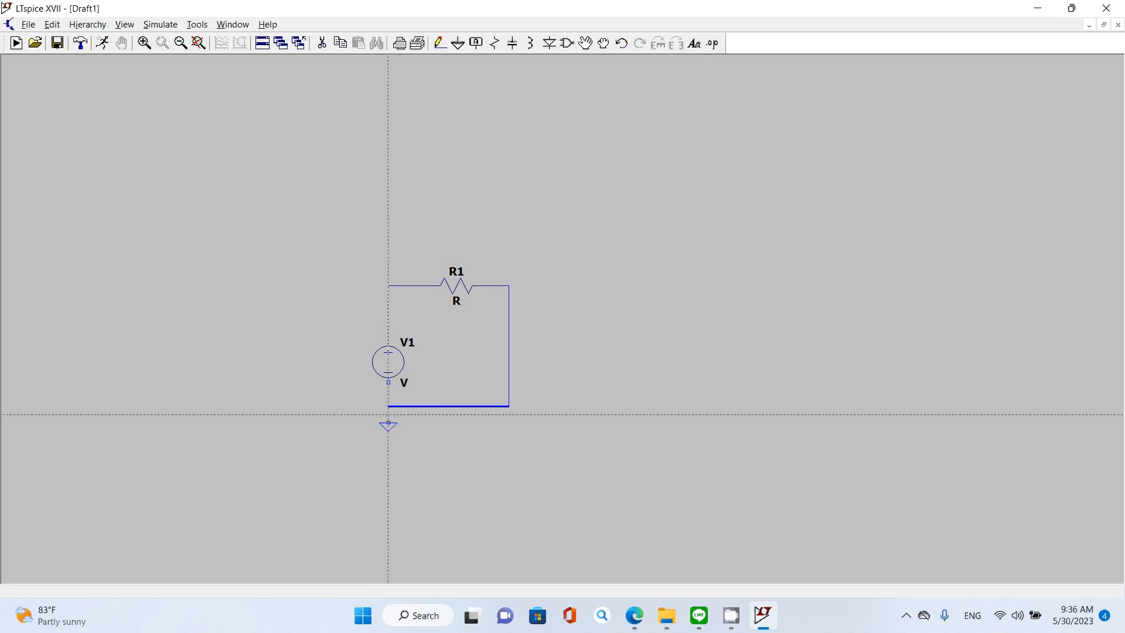
{"action": "left_click", "coordinate": [388, 406]}
{"action": "left_click", "coordinate": [388, 382]}
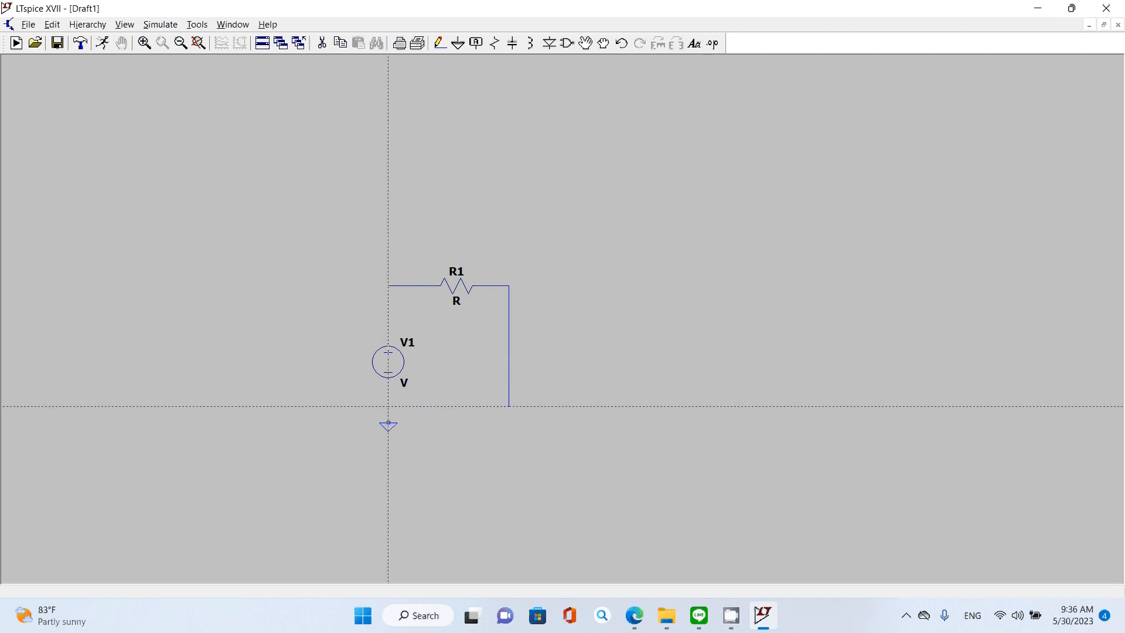
{"action": "left_click", "coordinate": [388, 423]}
{"action": "key", "text": "Escape"}
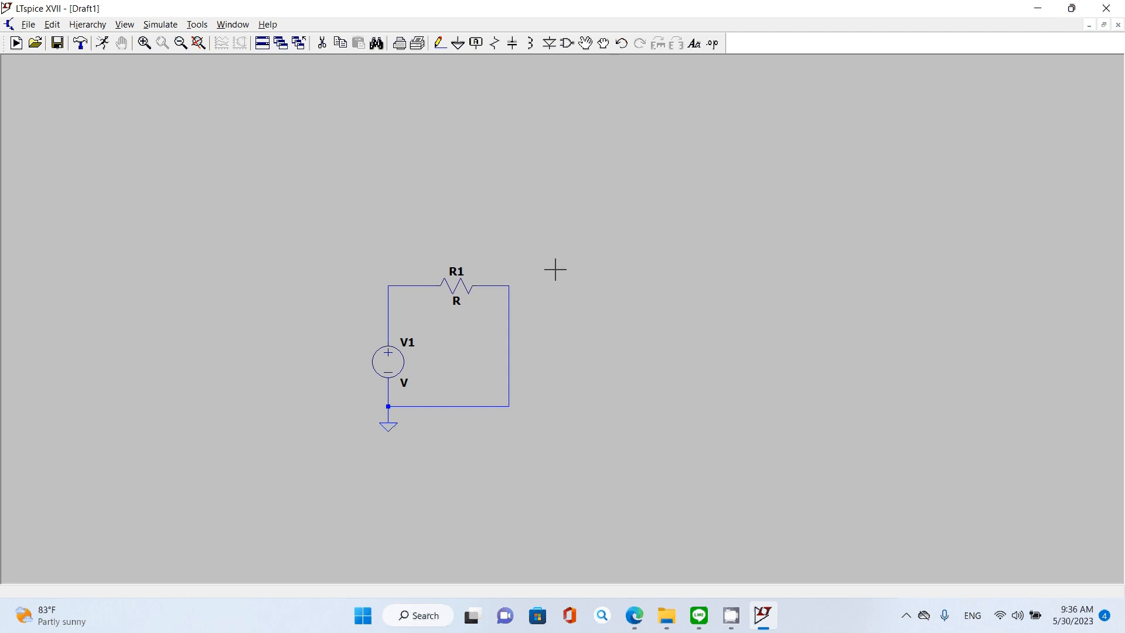
Set resistor R1's resistance to 10 Ω and view its reference designator settings without changing them
{"action": "right_click", "coordinate": [462, 287]}
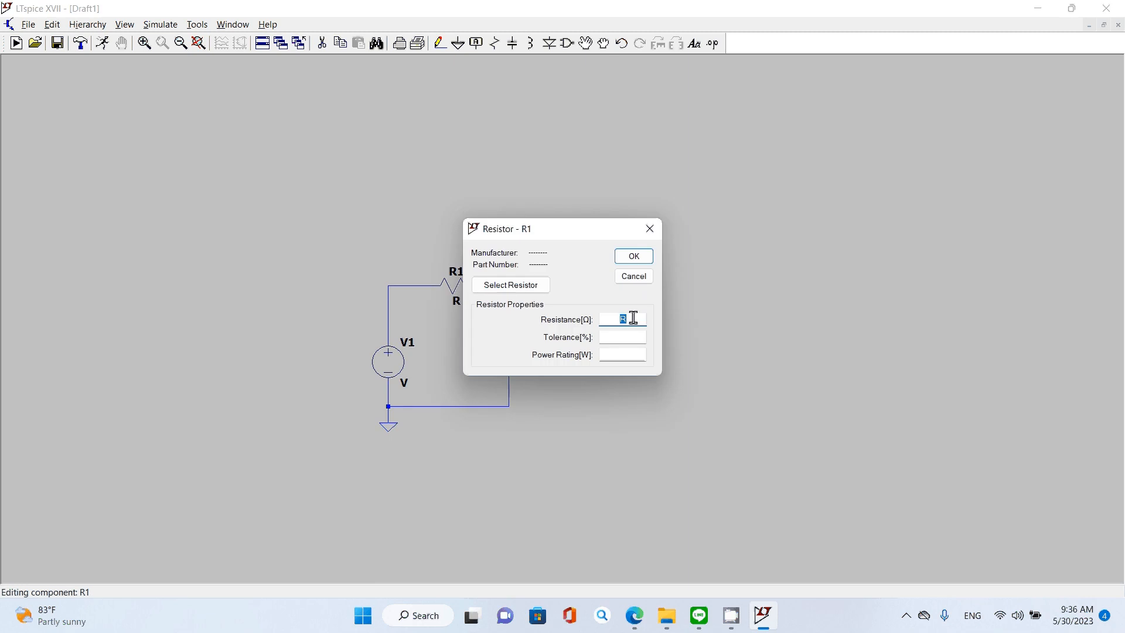
{"action": "type", "text": "10"}
{"action": "left_click", "coordinate": [627, 257]}
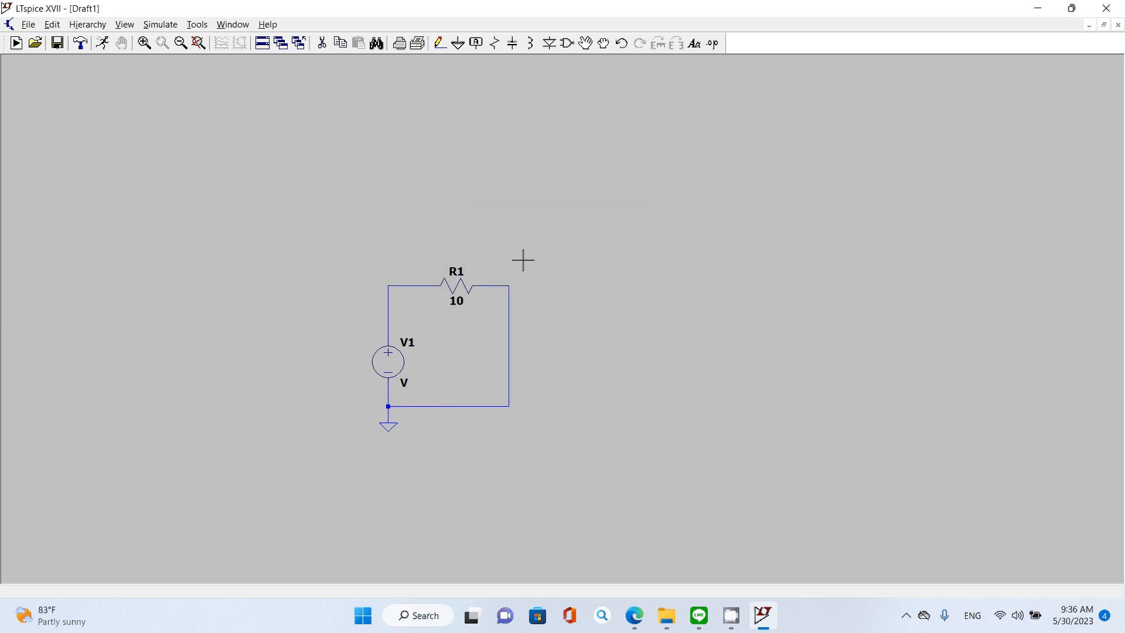
{"action": "right_click", "coordinate": [458, 275]}
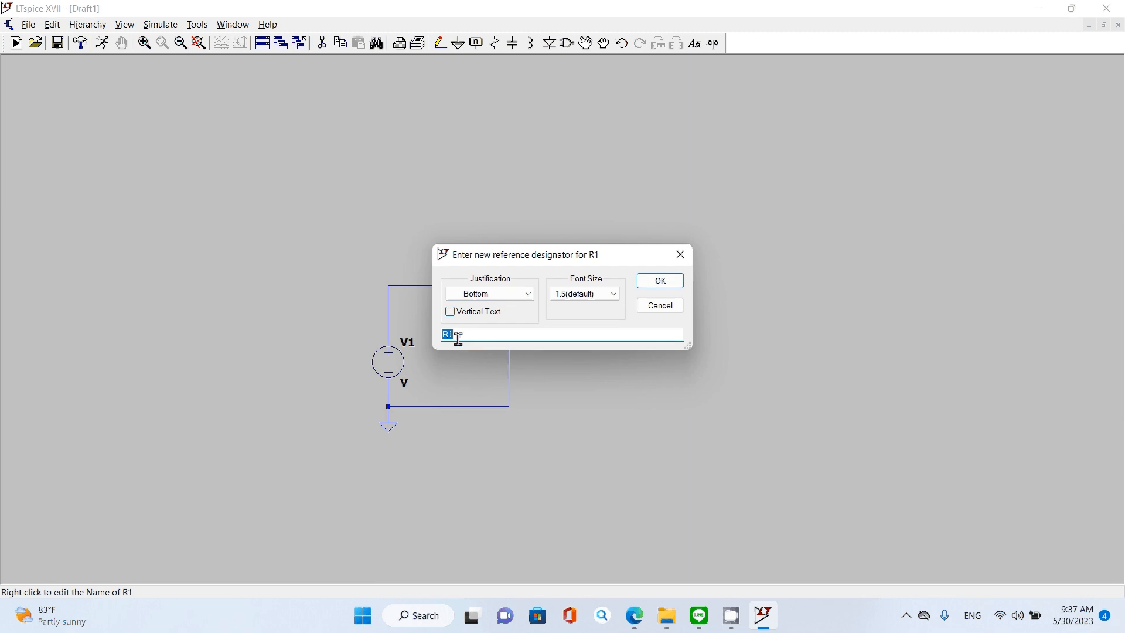
{"action": "left_click", "coordinate": [659, 307]}
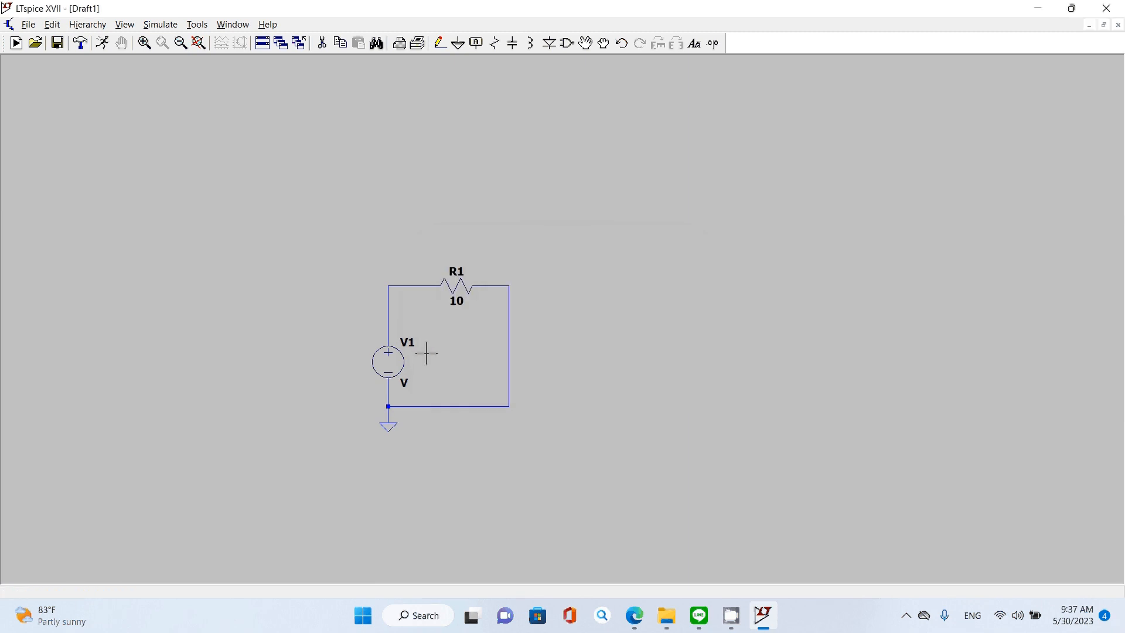
Set voltage source V1's DC value to 20 V
{"action": "right_click", "coordinate": [406, 370]}
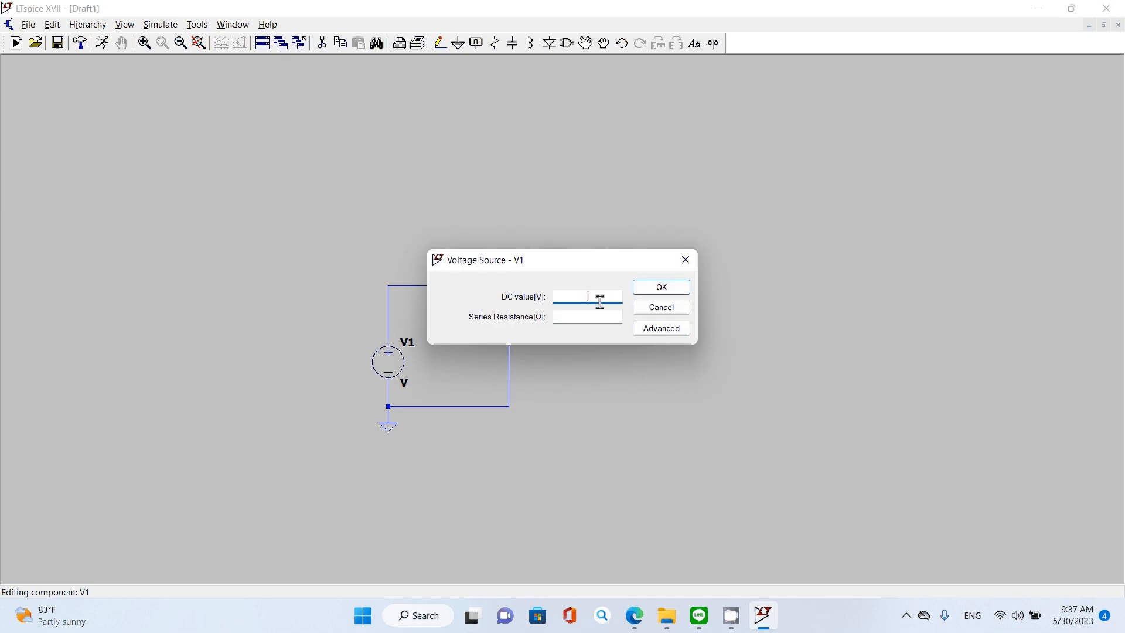
{"action": "type", "text": "20"}
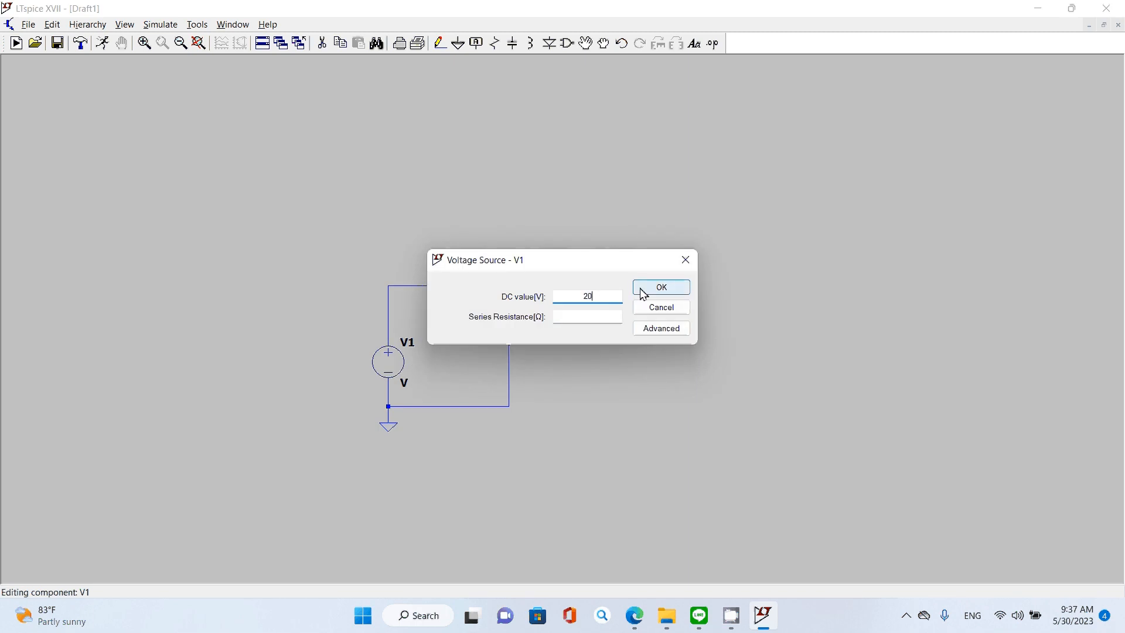
{"action": "left_click", "coordinate": [638, 291]}
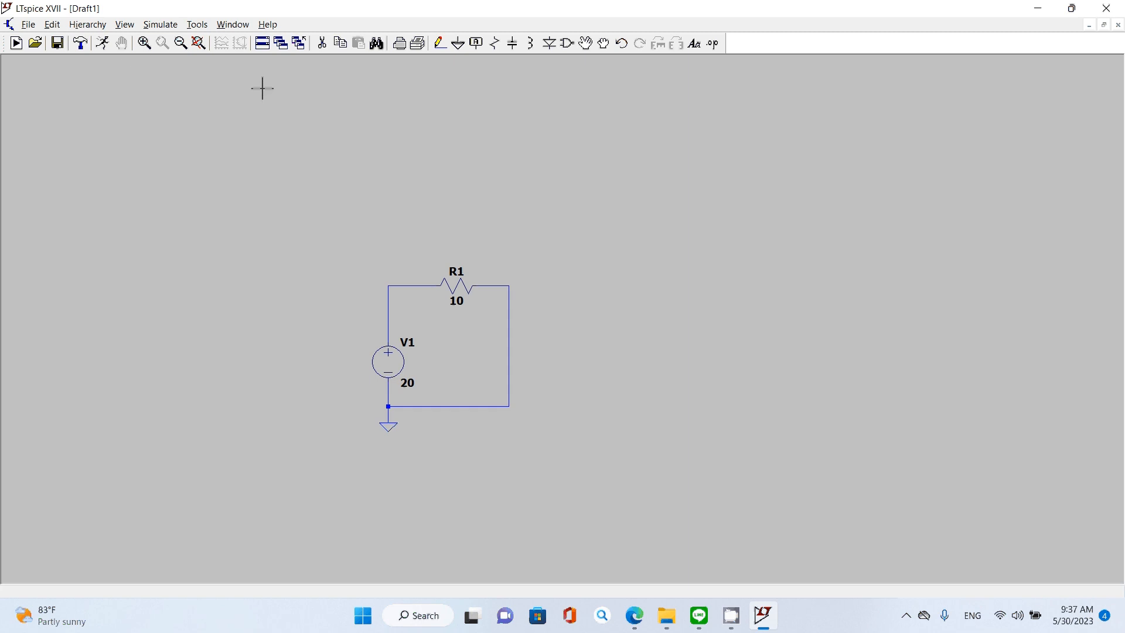
Run a DC operating point (.op) simulation, move the results beside the circuit to read them, and close them
{"action": "left_click", "coordinate": [102, 45]}
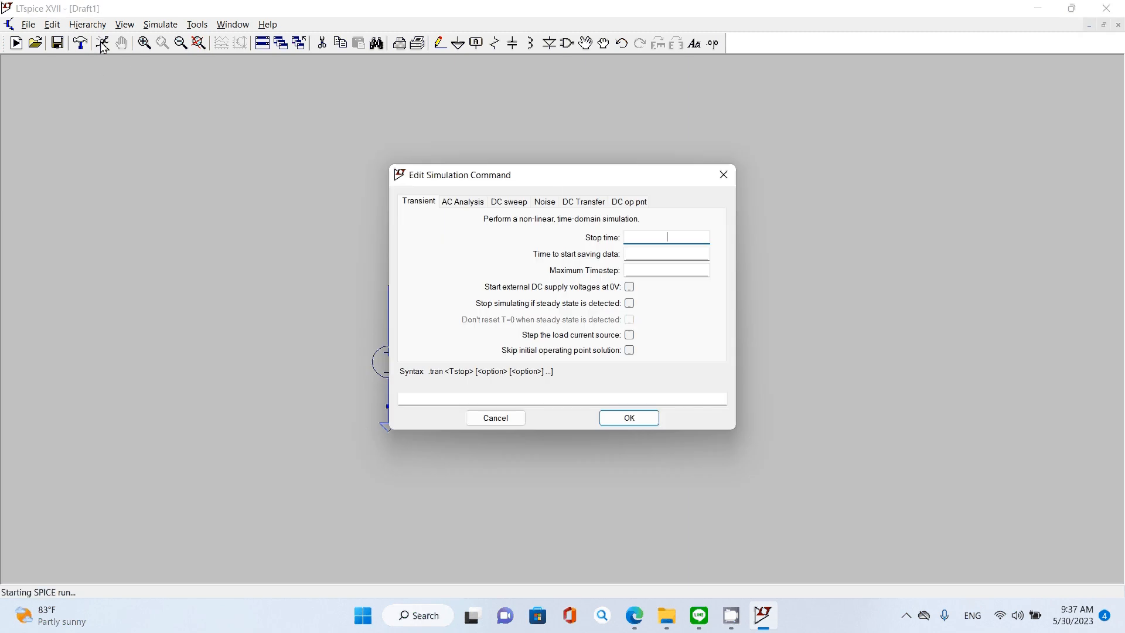
{"action": "left_click", "coordinate": [624, 203]}
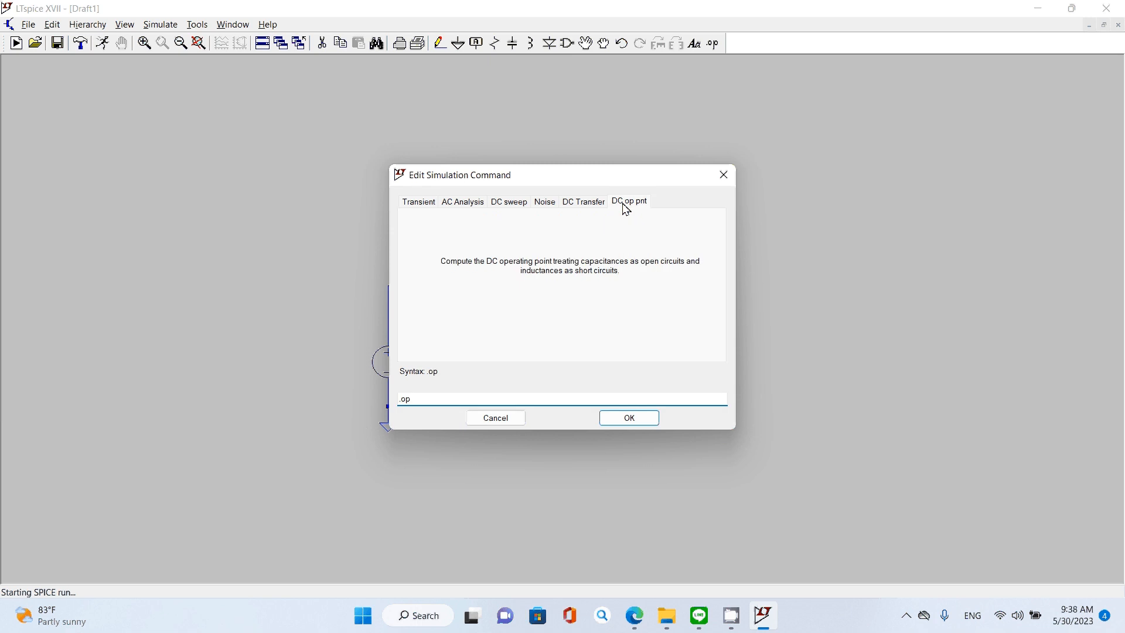
{"action": "left_click", "coordinate": [631, 422]}
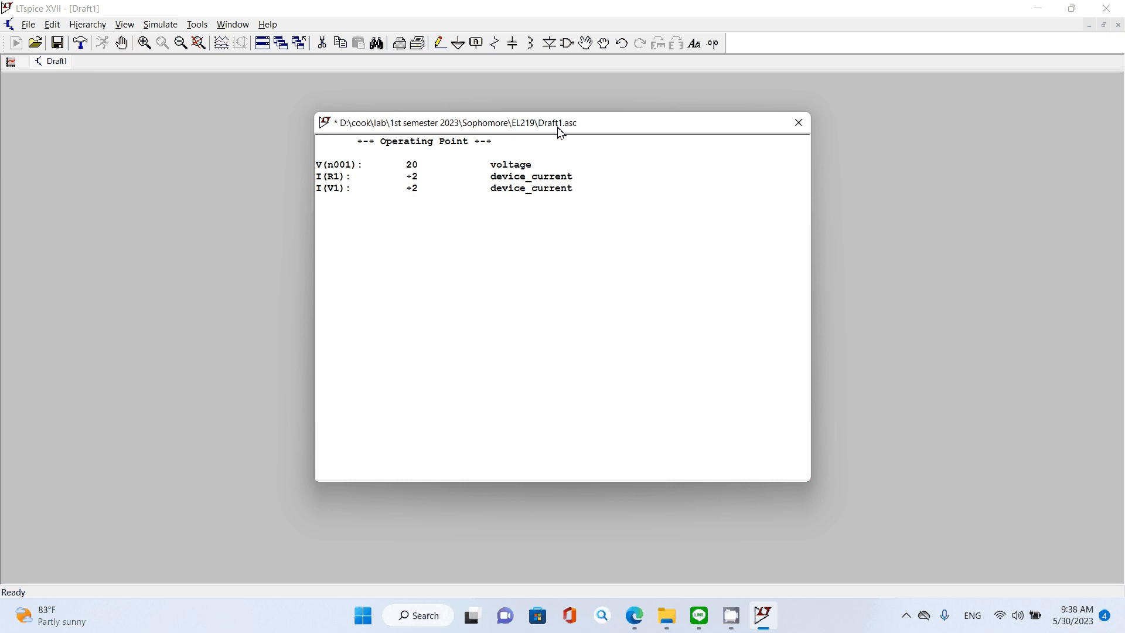
{"action": "left_click_drag", "start_coordinate": [555, 134], "coordinate": [841, 121]}
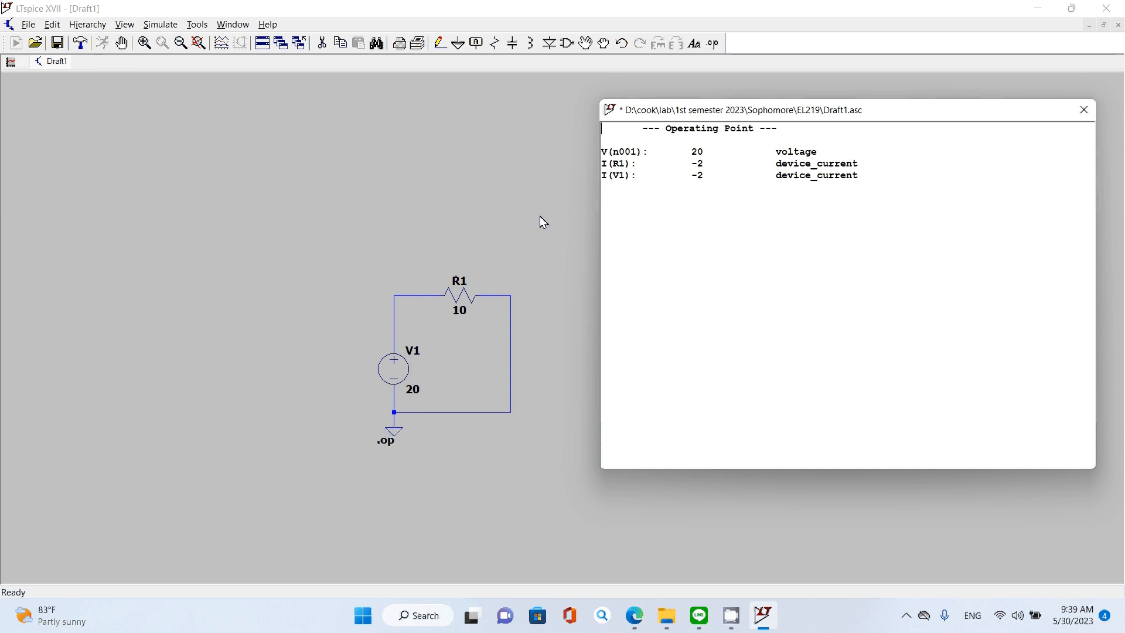
{"action": "left_click", "coordinate": [1093, 116]}
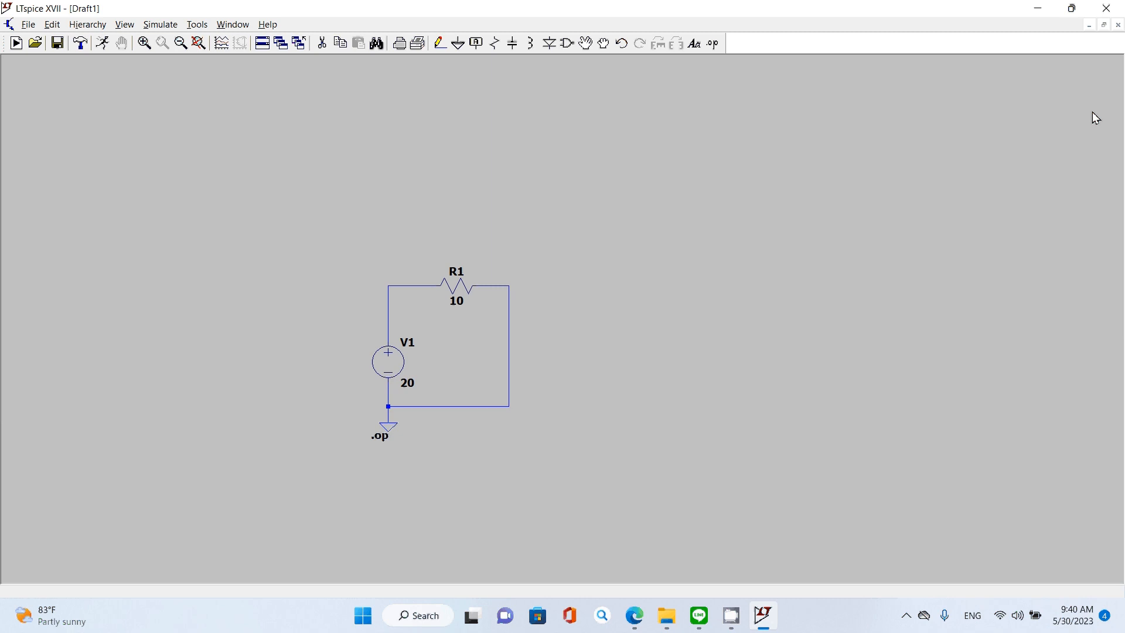
Delete the vertical wire on the right side of the circuit loop and end deletion
{"action": "key", "text": "F3"}
{"action": "left_click", "coordinate": [321, 49]}
{"action": "left_click", "coordinate": [513, 348]}
{"action": "key", "text": "Escape"}
Place one vertical resistor in the gap on the right side of the loop and end placement
{"action": "left_click", "coordinate": [495, 47]}
{"action": "key", "text": "ctrl+r"}
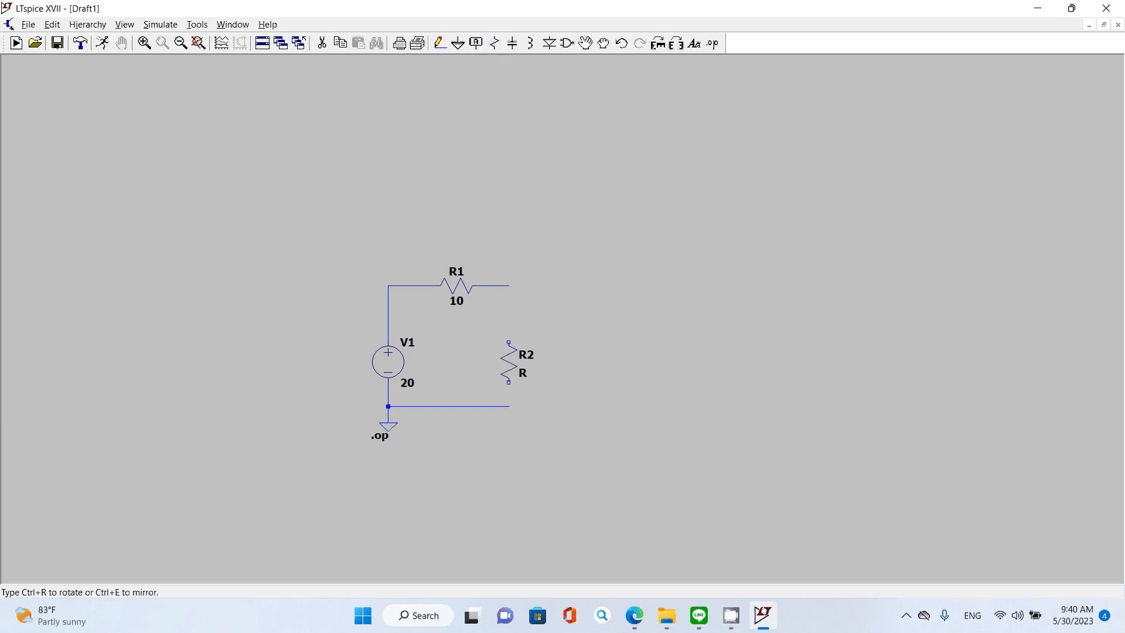
{"action": "left_click", "coordinate": [517, 354]}
{"action": "key", "text": "Escape"}
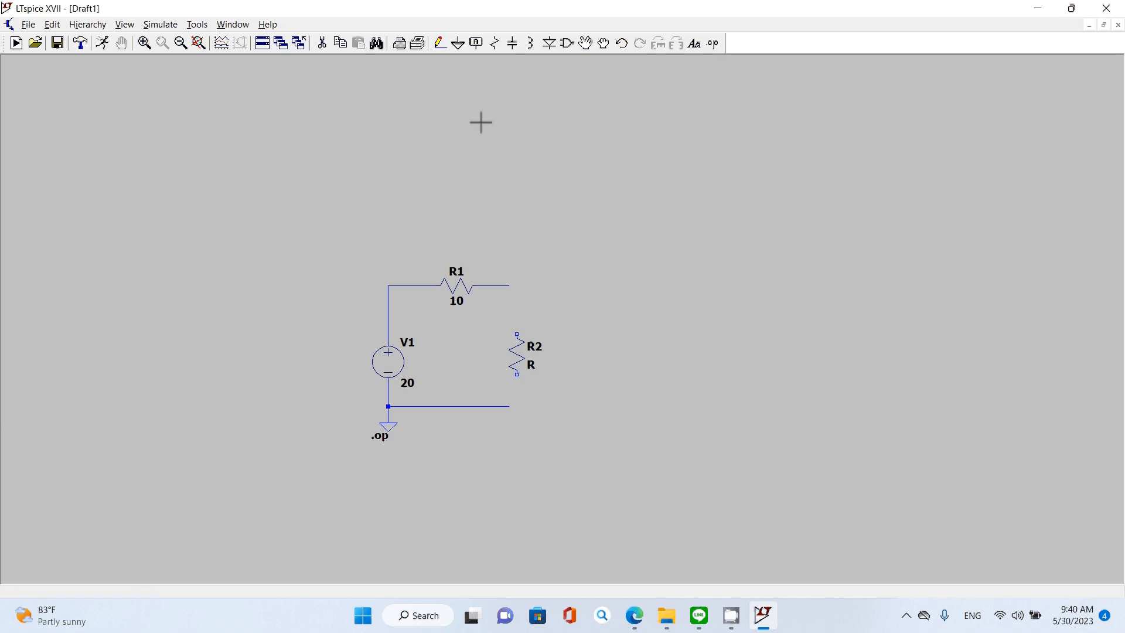
Wire the upper end of R2 straight up and across to the wire from R1's right end
{"action": "left_click", "coordinate": [440, 43]}
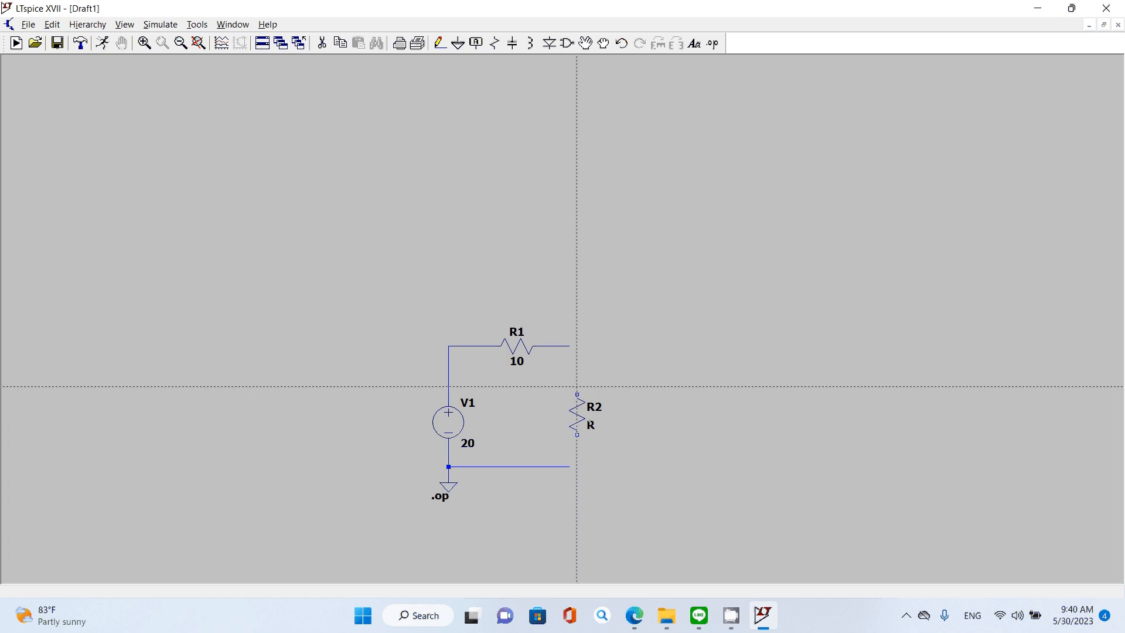
{"action": "left_click", "coordinate": [578, 394]}
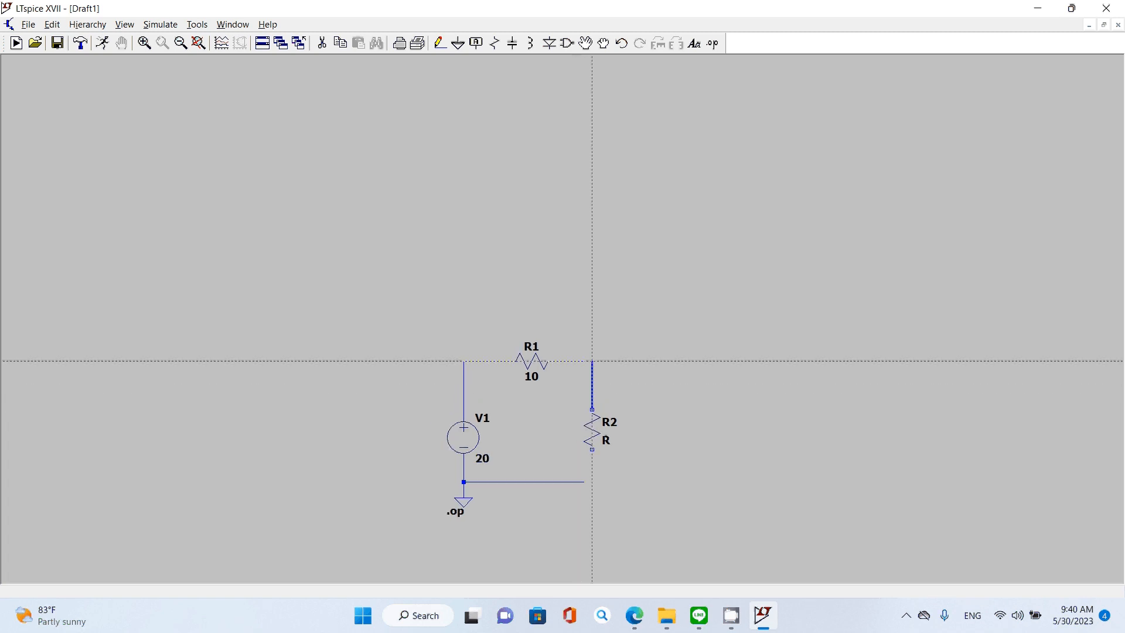
{"action": "left_click", "coordinate": [592, 361]}
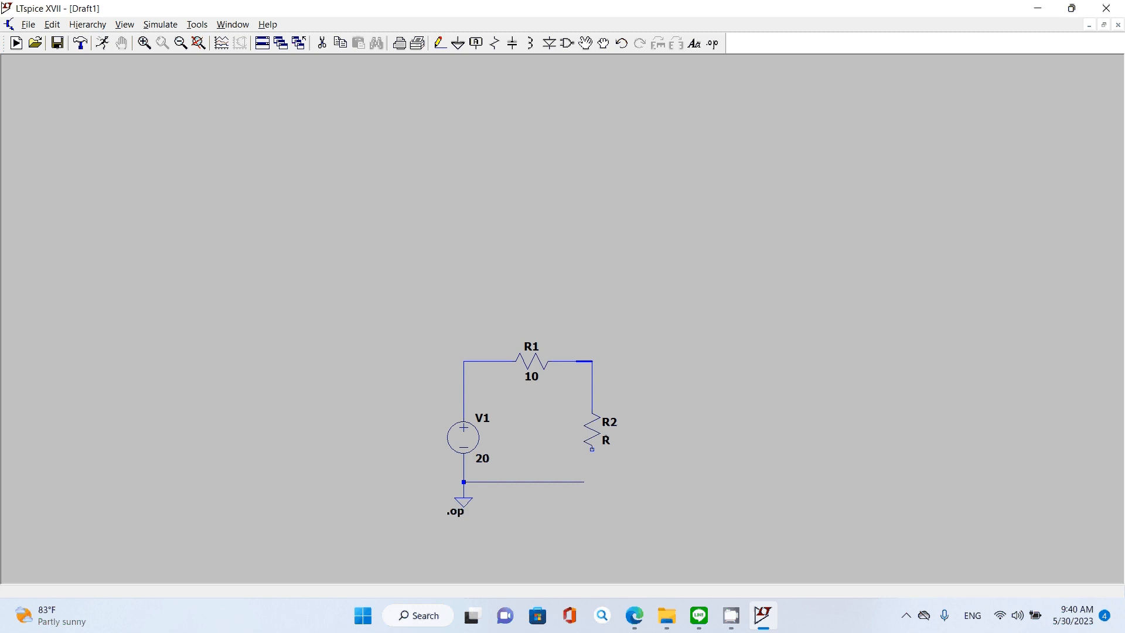
{"action": "left_click", "coordinate": [584, 376]}
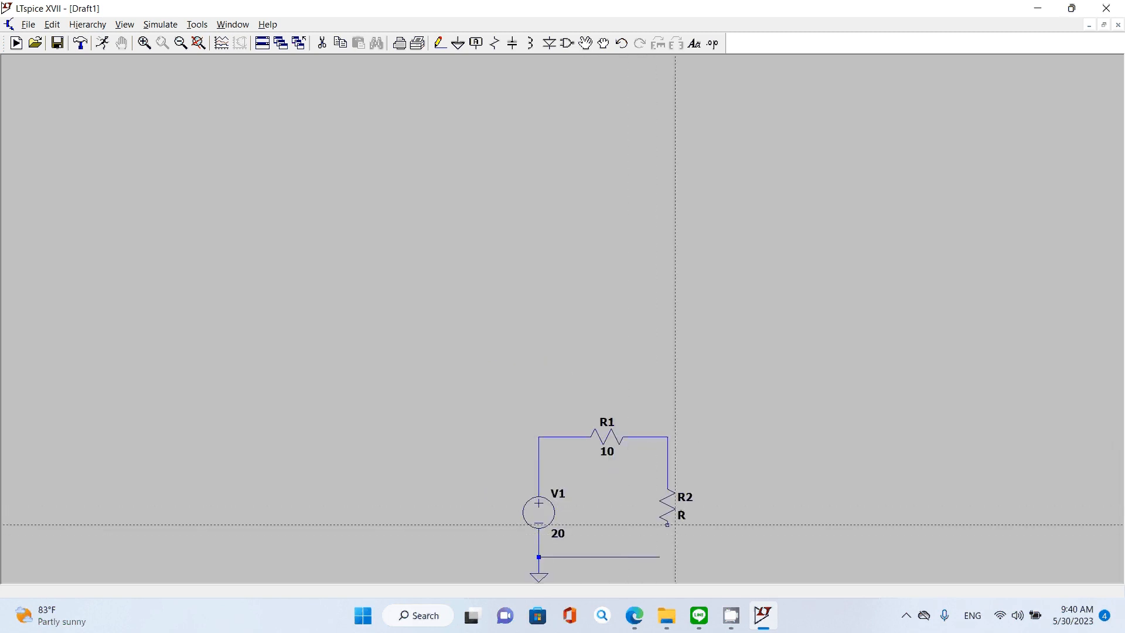
{"action": "left_click", "coordinate": [666, 524]}
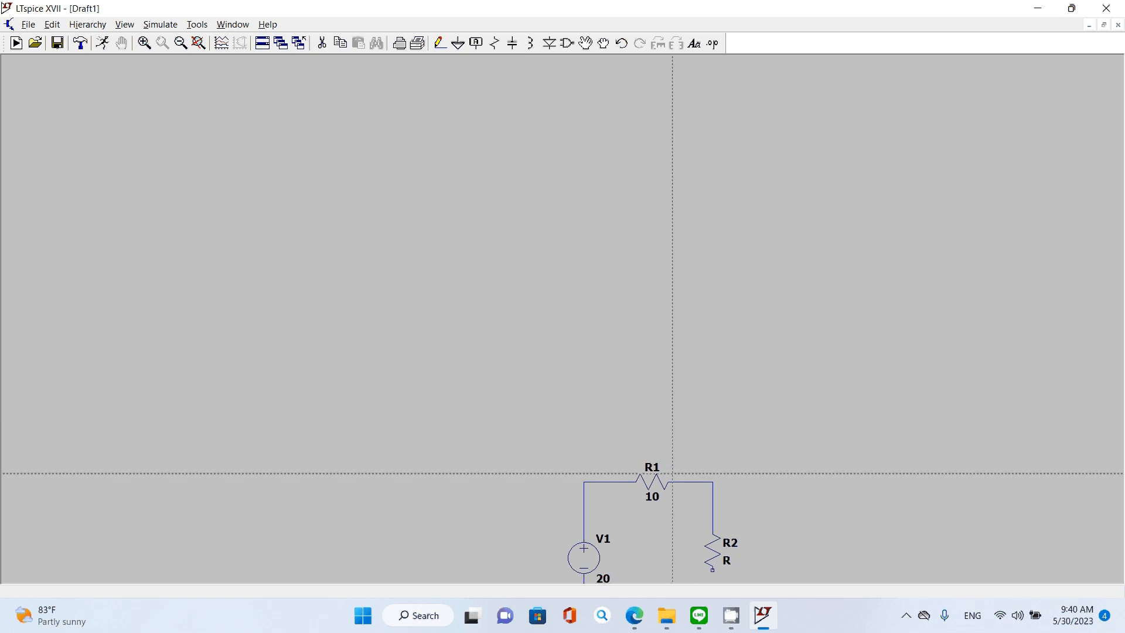
{"action": "left_click", "coordinate": [672, 474]}
{"action": "right_click", "coordinate": [645, 311]}
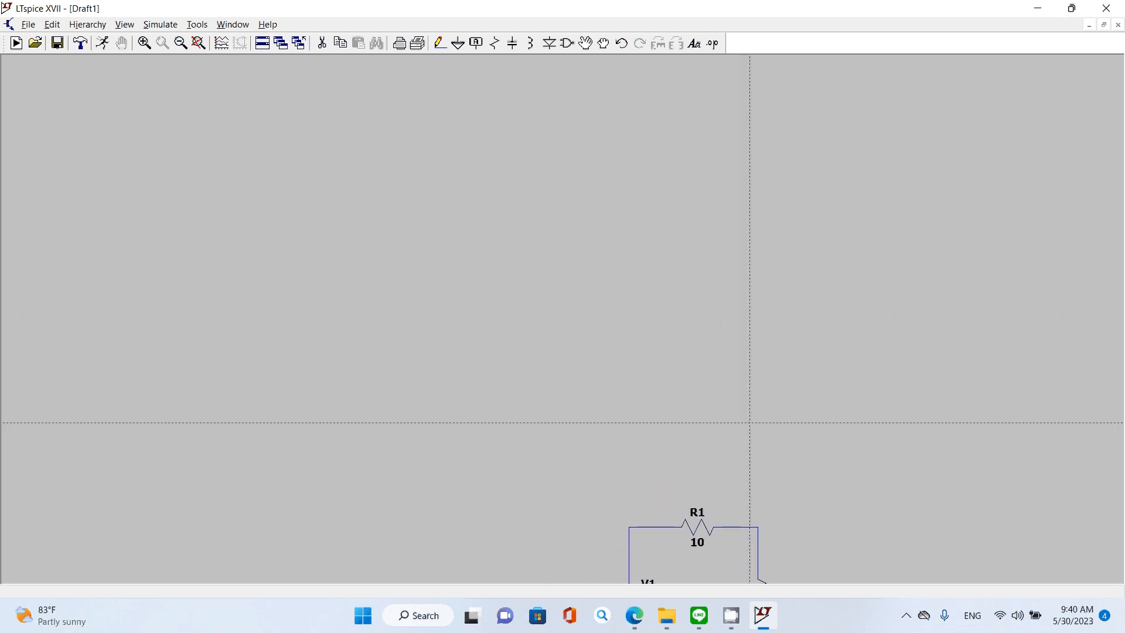
{"action": "right_click", "coordinate": [146, 264]}
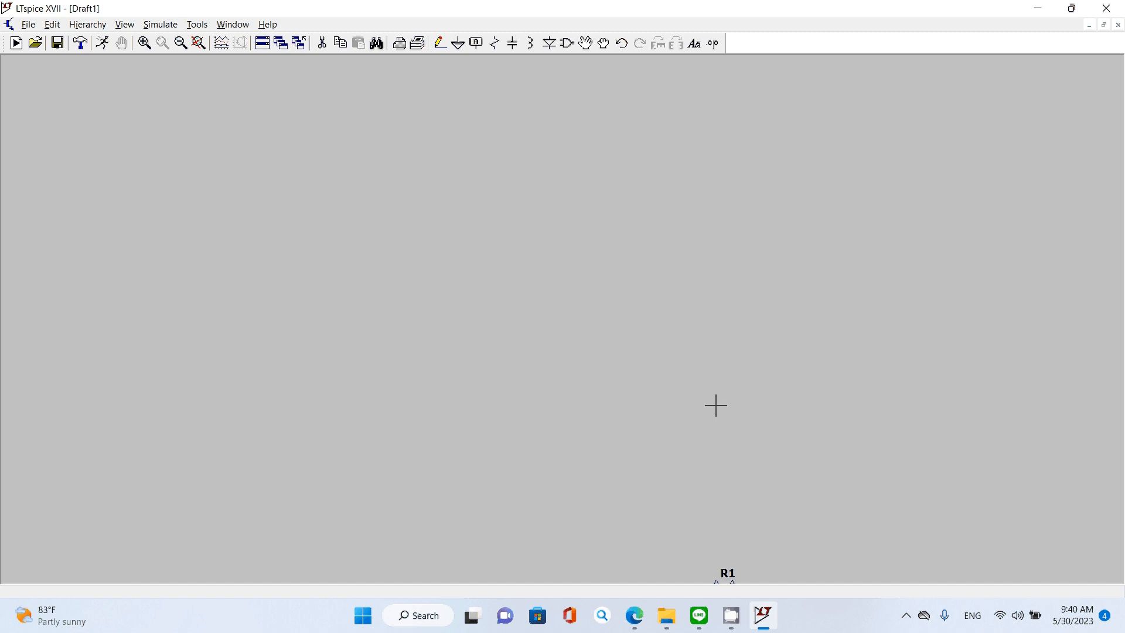
Wire R2's lower end down and across to the ground node below V1, then end wiring
{"action": "left_click_drag", "start_coordinate": [752, 475], "coordinate": [455, 61]}
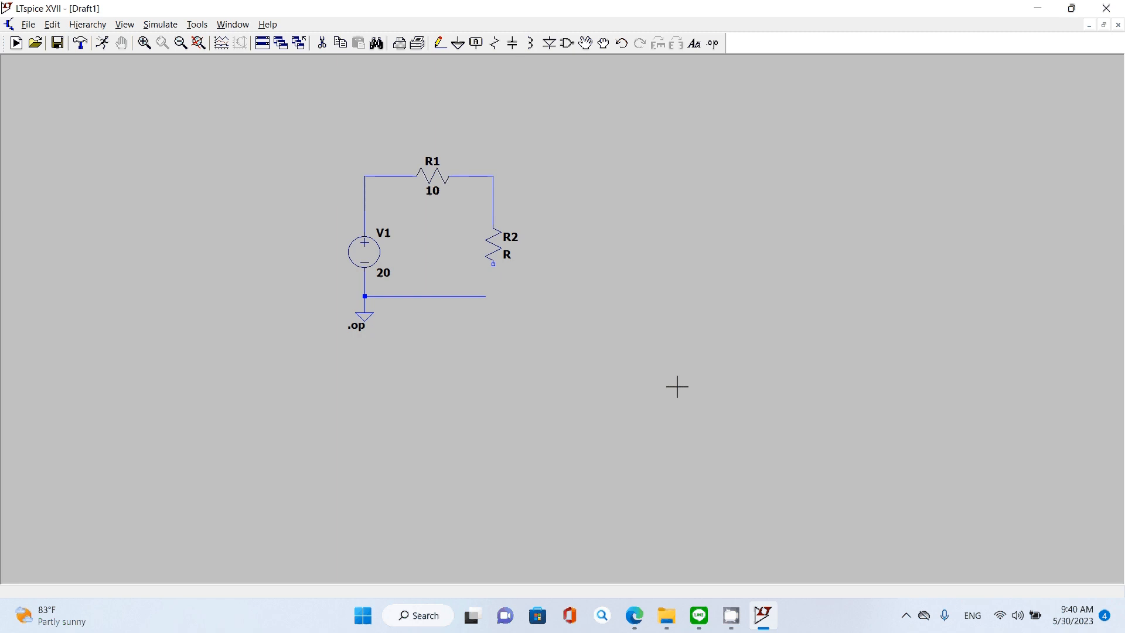
{"action": "left_click", "coordinate": [441, 45]}
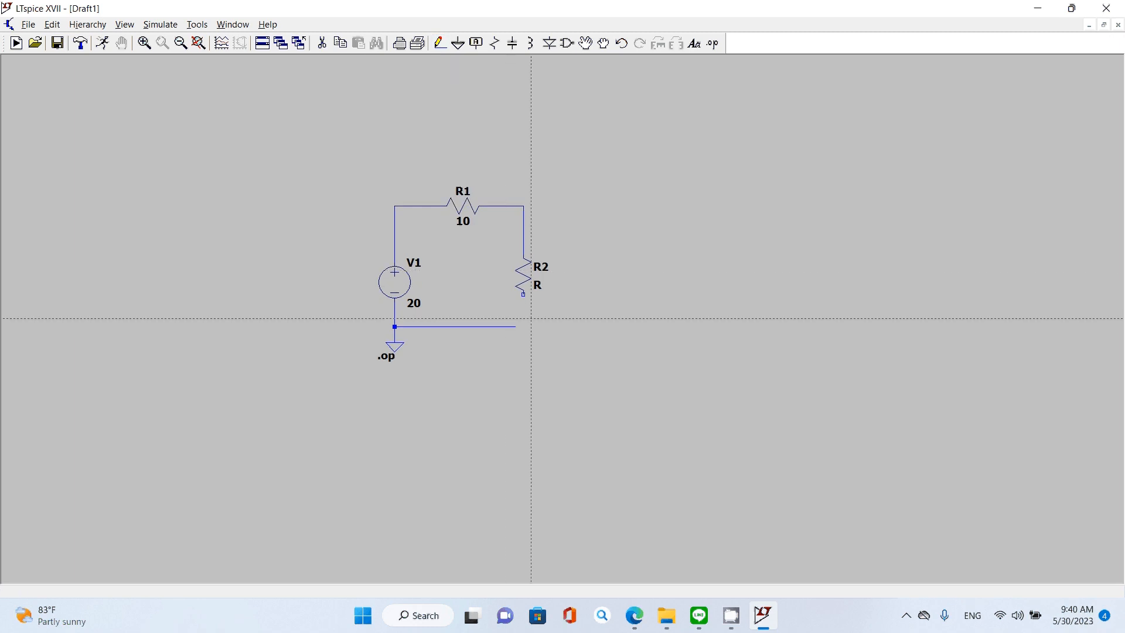
{"action": "left_click", "coordinate": [523, 295]}
{"action": "left_click", "coordinate": [538, 342]}
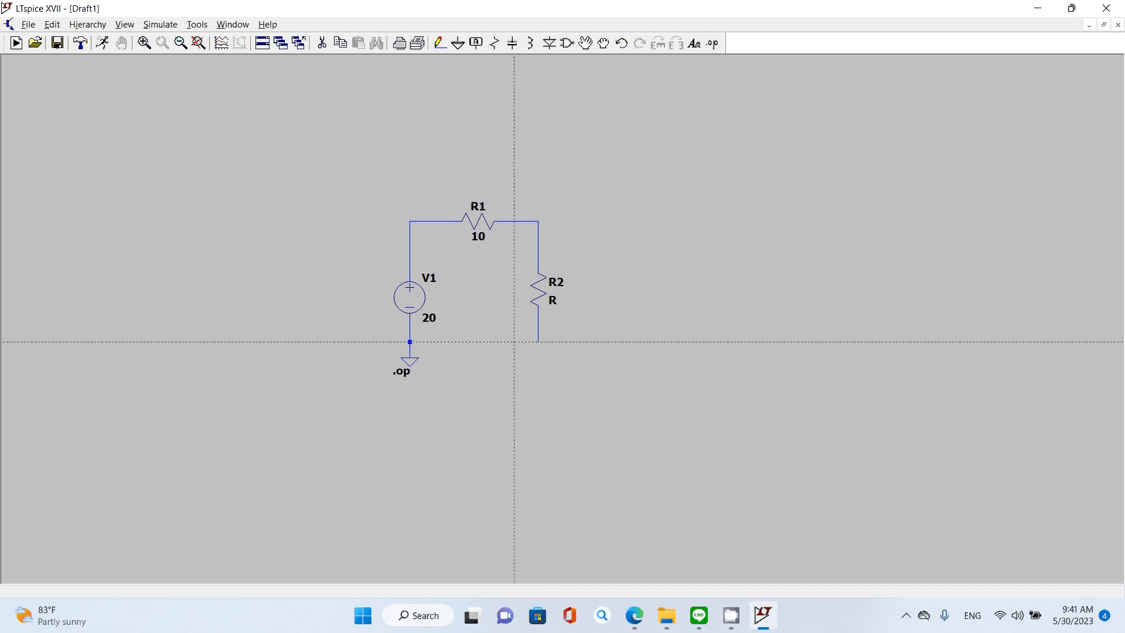
{"action": "left_click", "coordinate": [410, 342]}
{"action": "right_click", "coordinate": [631, 264]}
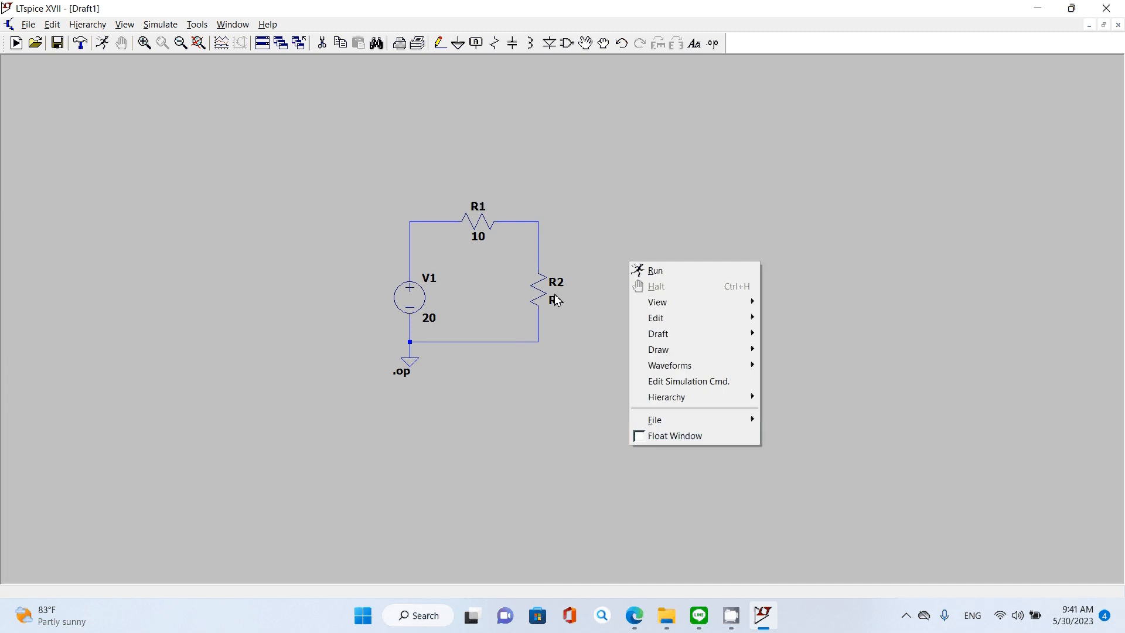
{"action": "left_click", "coordinate": [545, 296]}
Set resistor R2's resistance to 10 Ω
{"action": "right_click", "coordinate": [545, 296]}
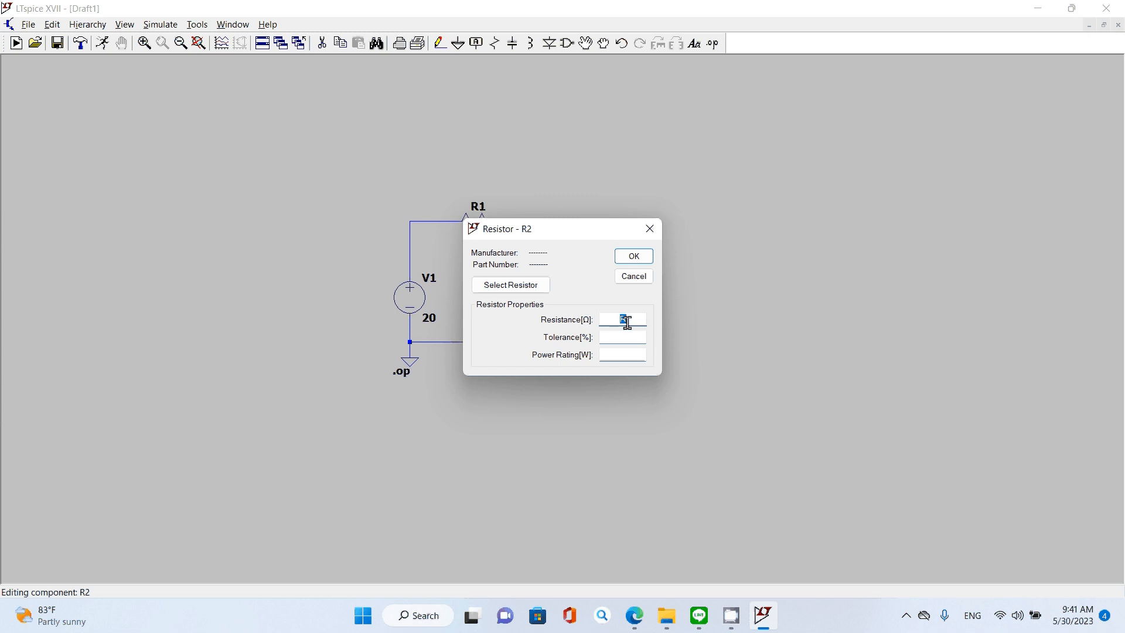
{"action": "key", "text": "BackSpace"}
{"action": "key", "text": "Return"}
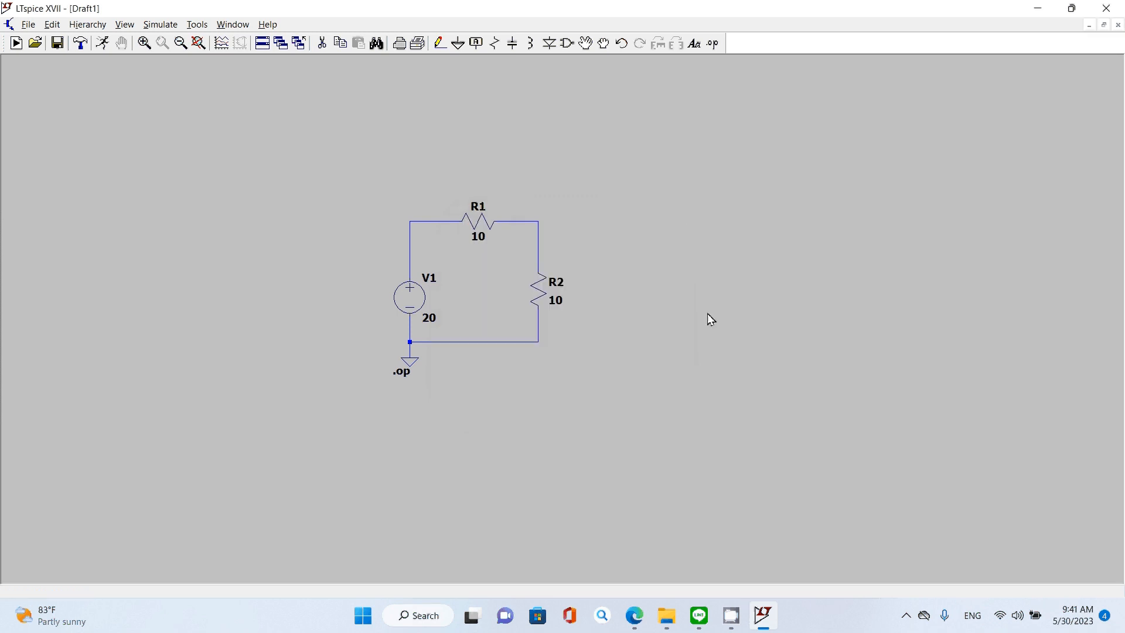
Run the operating point simulation on the two-resistor circuit, move the results window aside to read it, and close it
{"action": "key", "text": "F3"}
{"action": "left_click", "coordinate": [110, 44]}
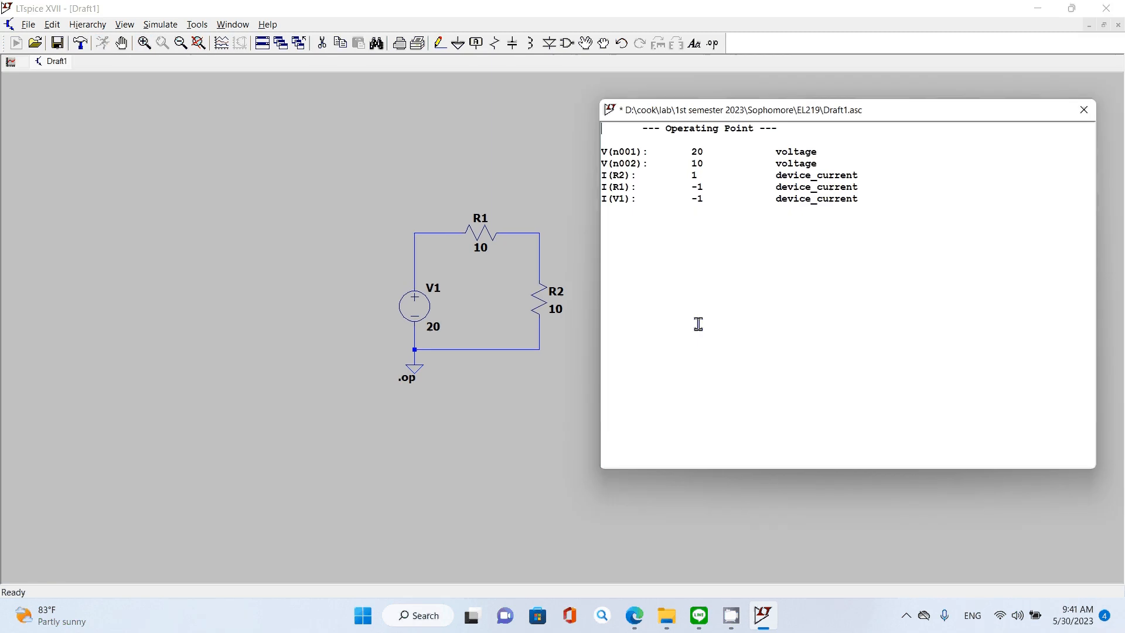
{"action": "left_click_drag", "start_coordinate": [682, 115], "coordinate": [751, 103]}
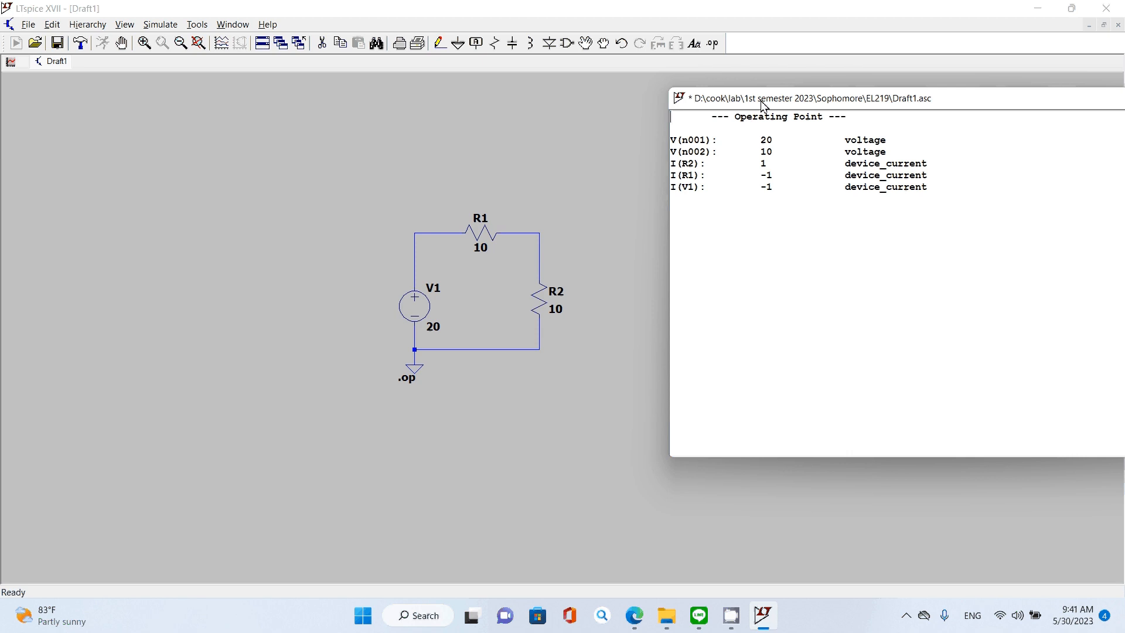
{"action": "left_click_drag", "start_coordinate": [762, 101], "coordinate": [646, 95]}
{"action": "left_click", "coordinate": [1037, 92]}
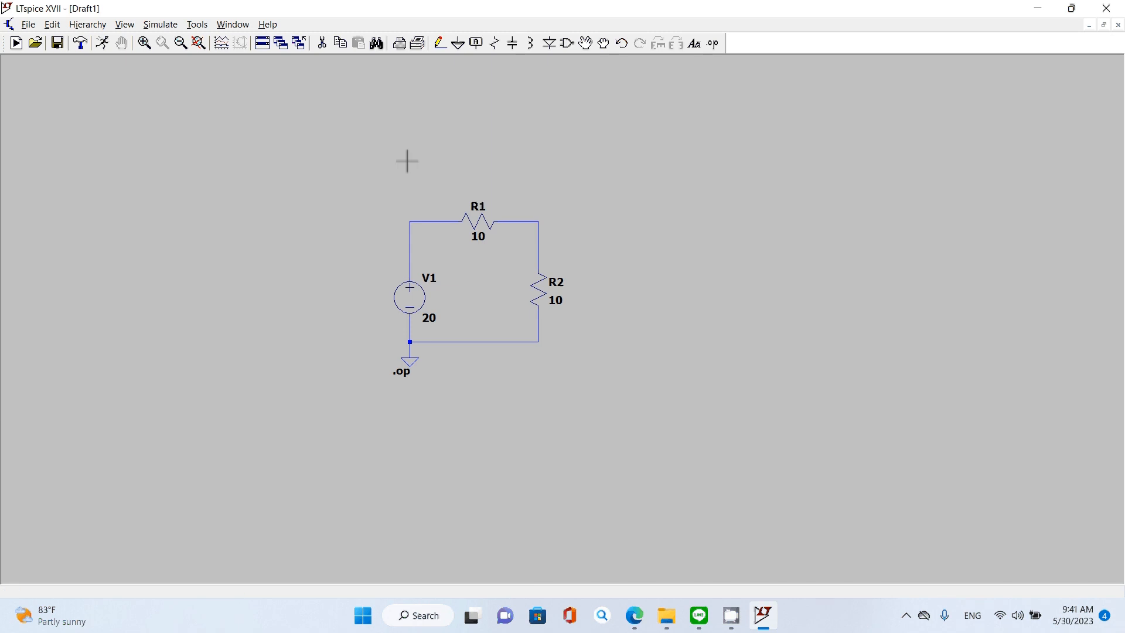
Label the net between V1's positive terminal and R1 as "a", placing the label on the upper wire
{"action": "mouse_move", "coordinate": [418, 221]}
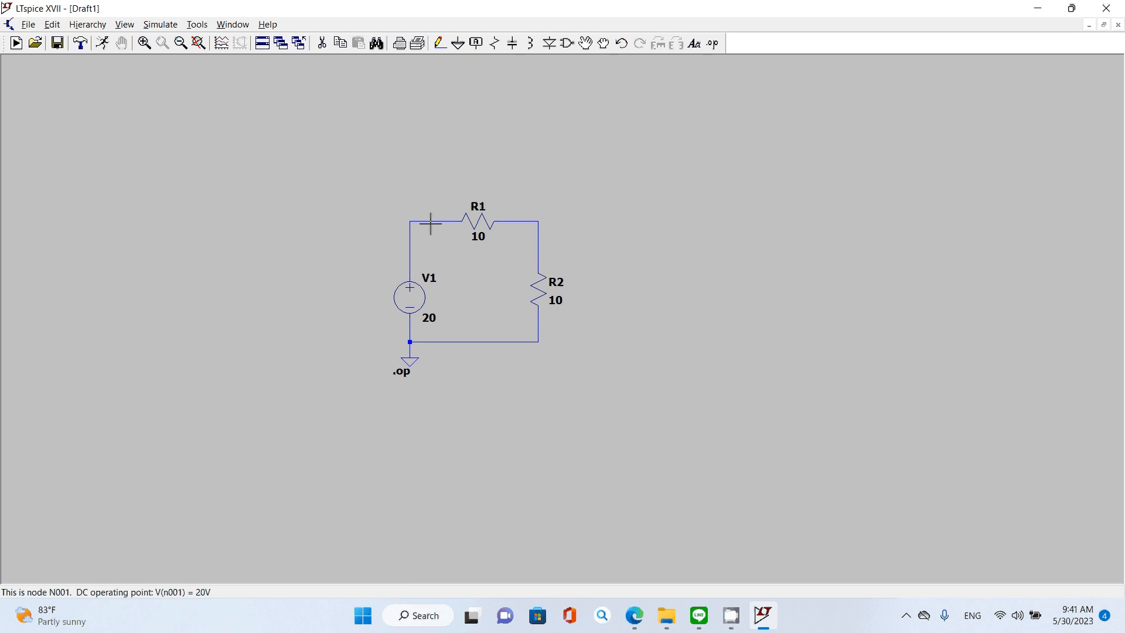
{"action": "right_click", "coordinate": [431, 224]}
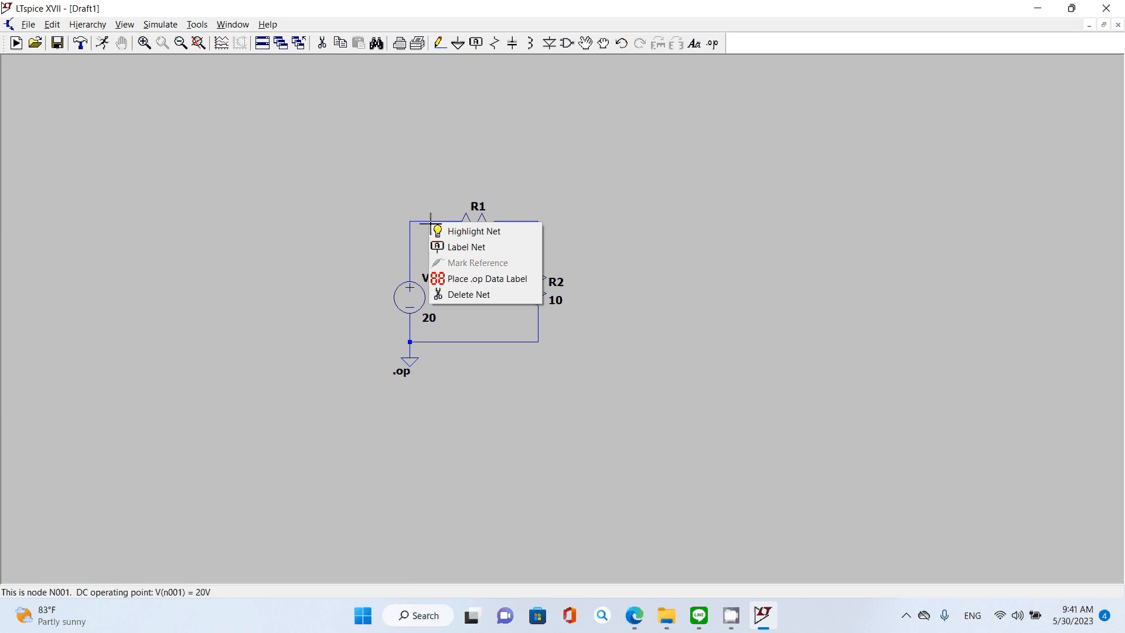
{"action": "left_click", "coordinate": [463, 249]}
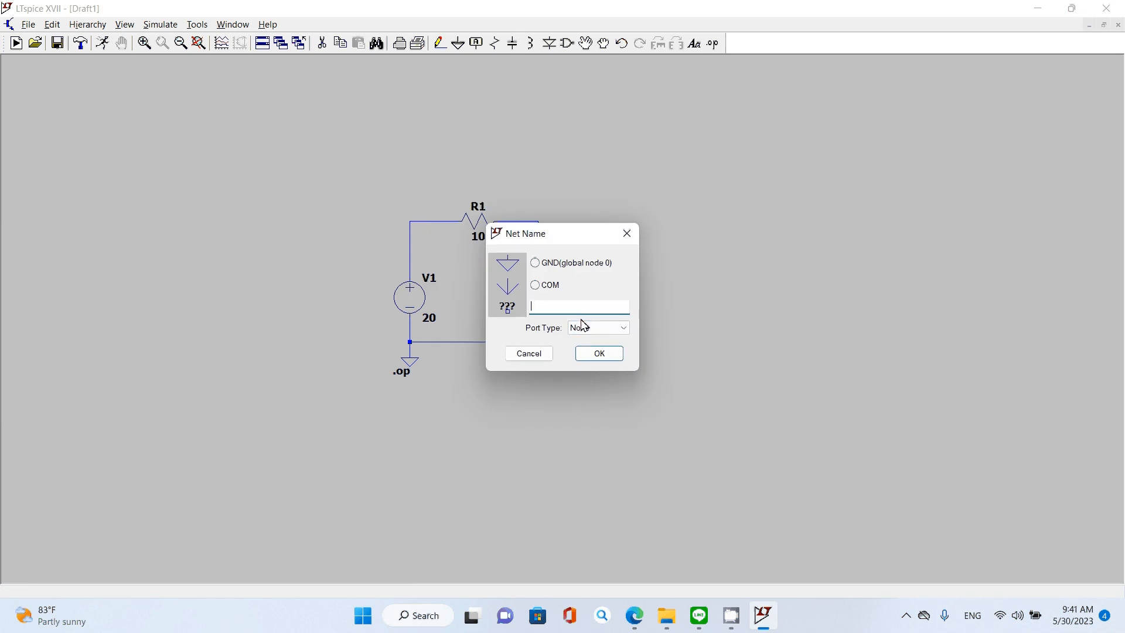
{"action": "type", "text": "a"}
{"action": "left_click", "coordinate": [606, 354]}
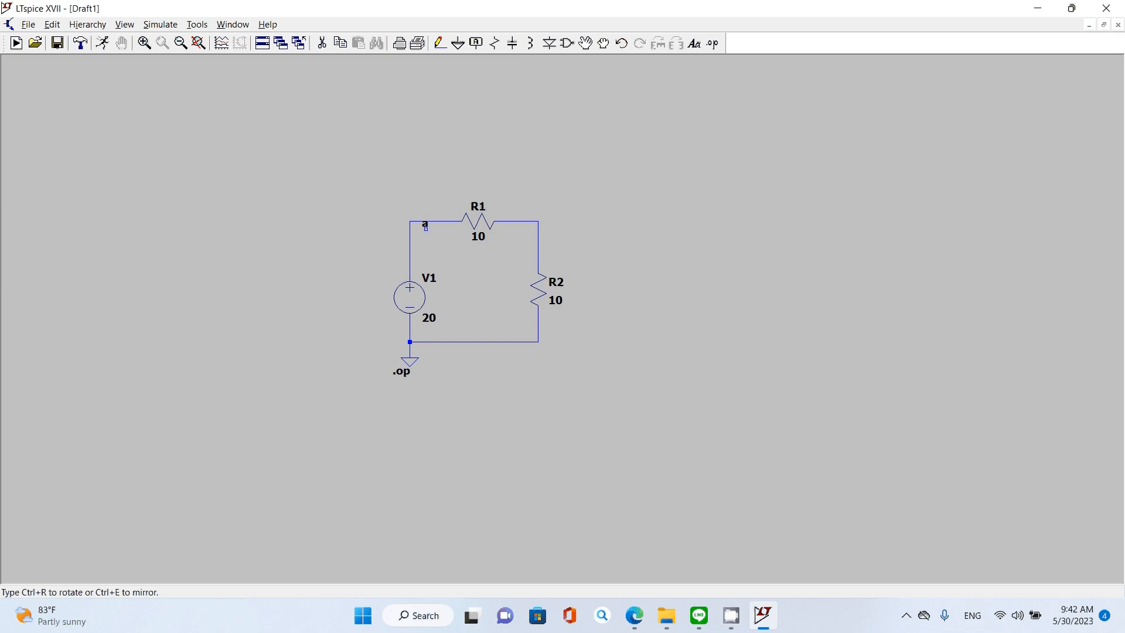
{"action": "left_click", "coordinate": [434, 221]}
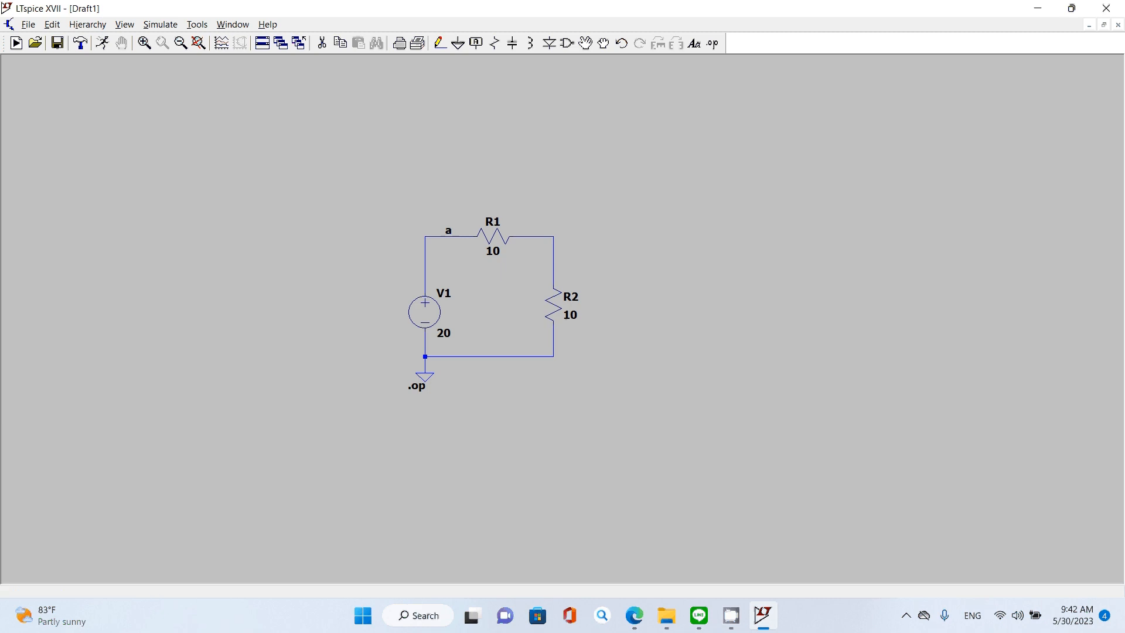
Label the net between R1 and R2 as "b", placing the label on the upper wire beside R1
{"action": "left_click", "coordinate": [449, 235]}
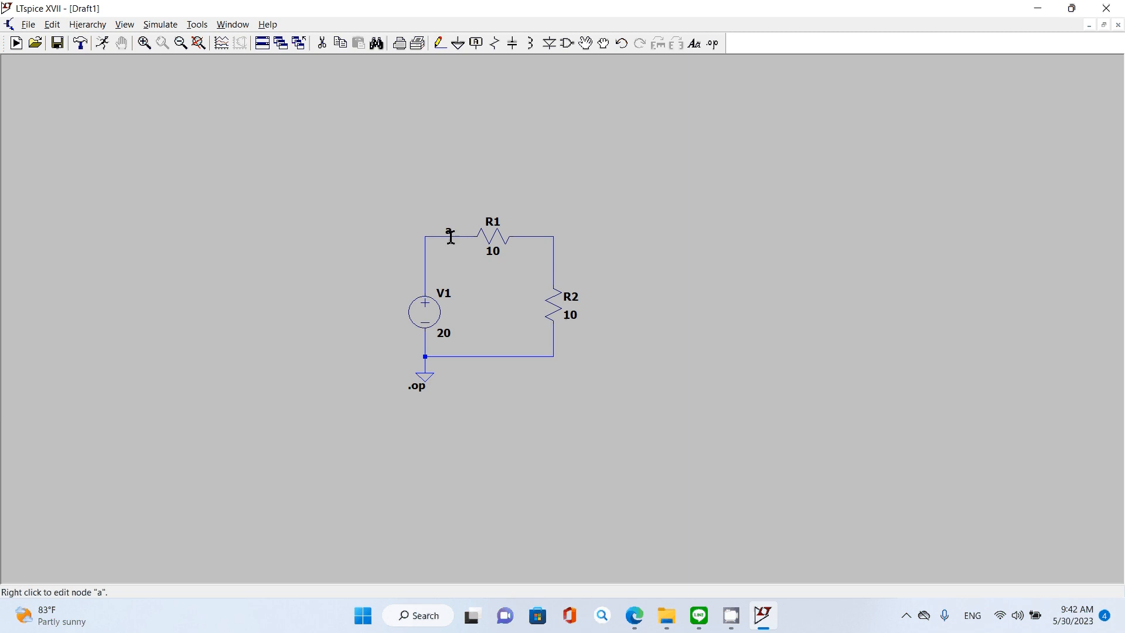
{"action": "right_click", "coordinate": [540, 238]}
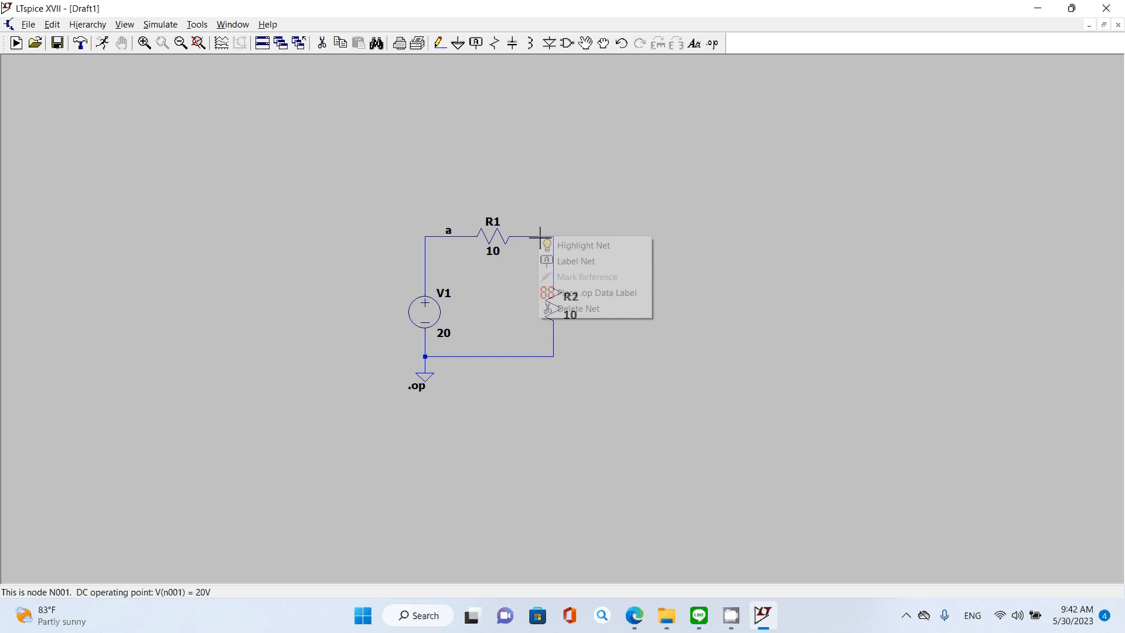
{"action": "left_click", "coordinate": [570, 262]}
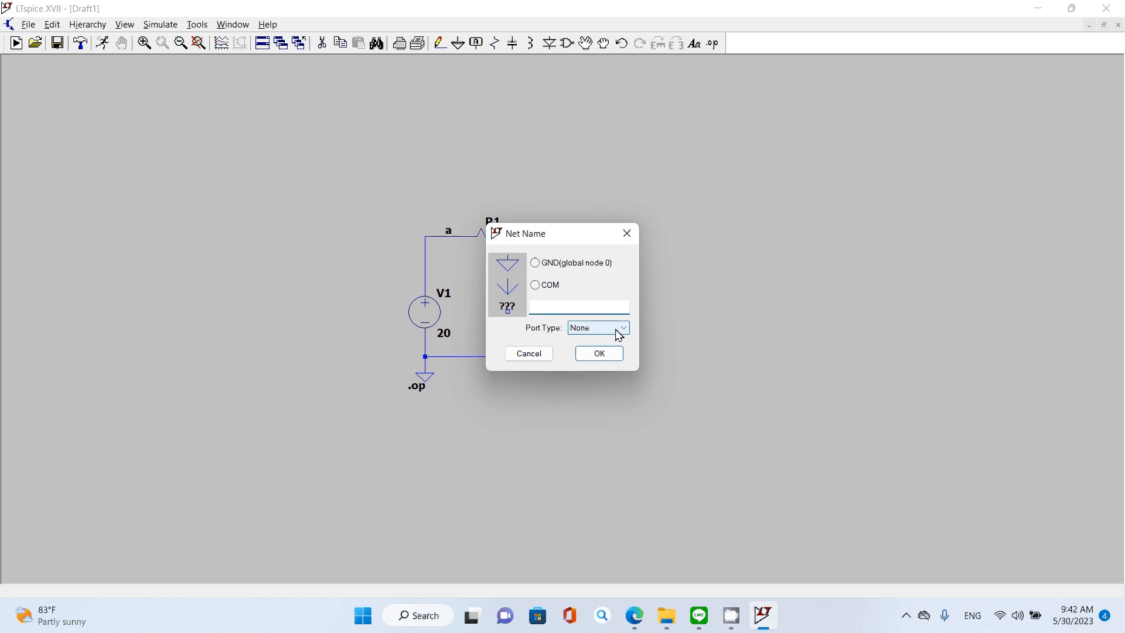
{"action": "type", "text": "b"}
{"action": "left_click", "coordinate": [595, 353]}
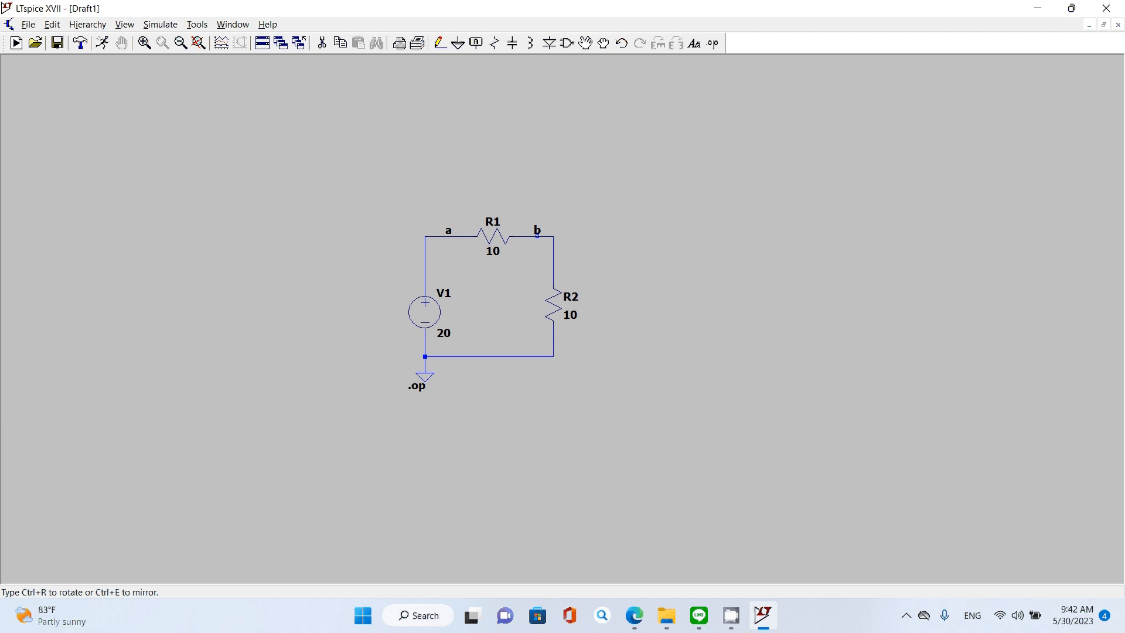
{"action": "left_click", "coordinate": [537, 236]}
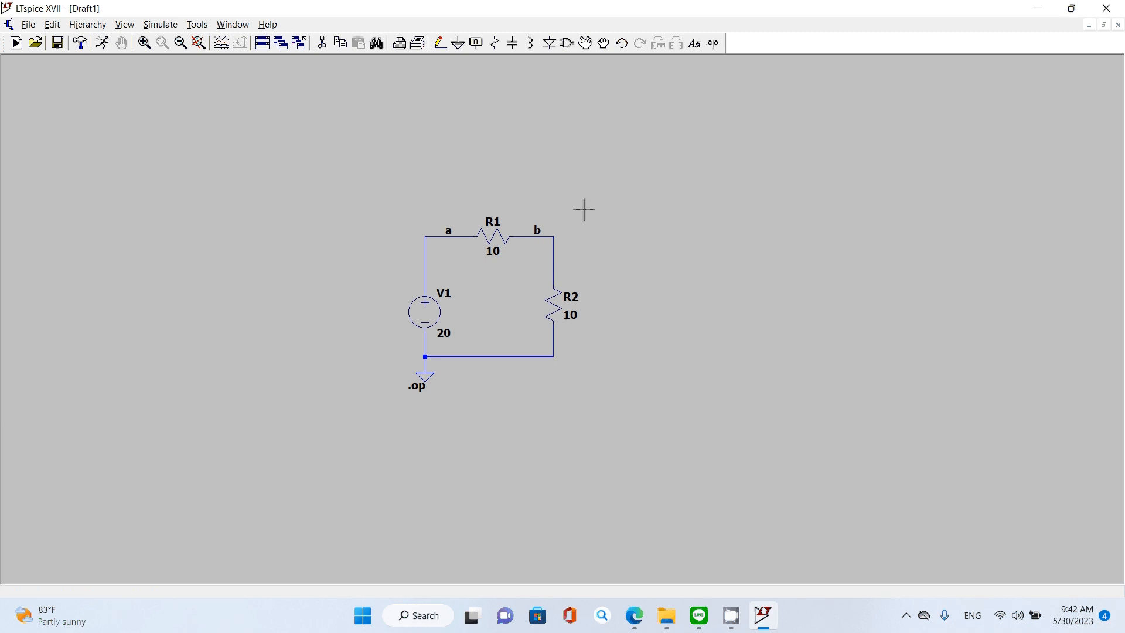
Run the operating point simulation with the labelled nets, move the results window clear of the circuit to read it, and close it
{"action": "left_click", "coordinate": [102, 43]}
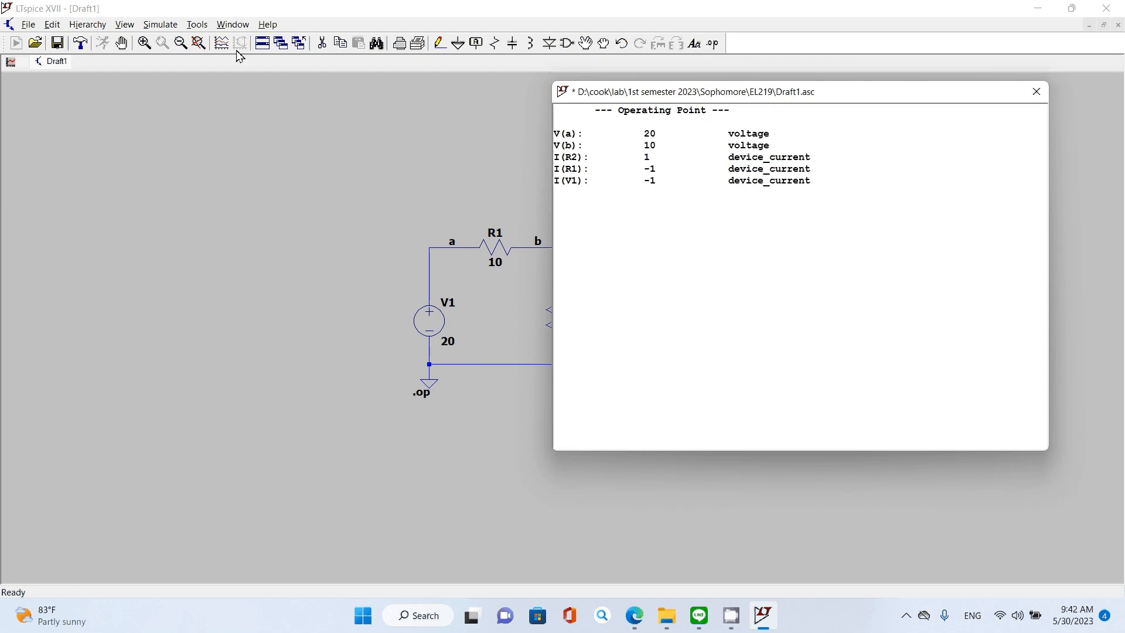
{"action": "left_click_drag", "start_coordinate": [734, 100], "coordinate": [806, 99]}
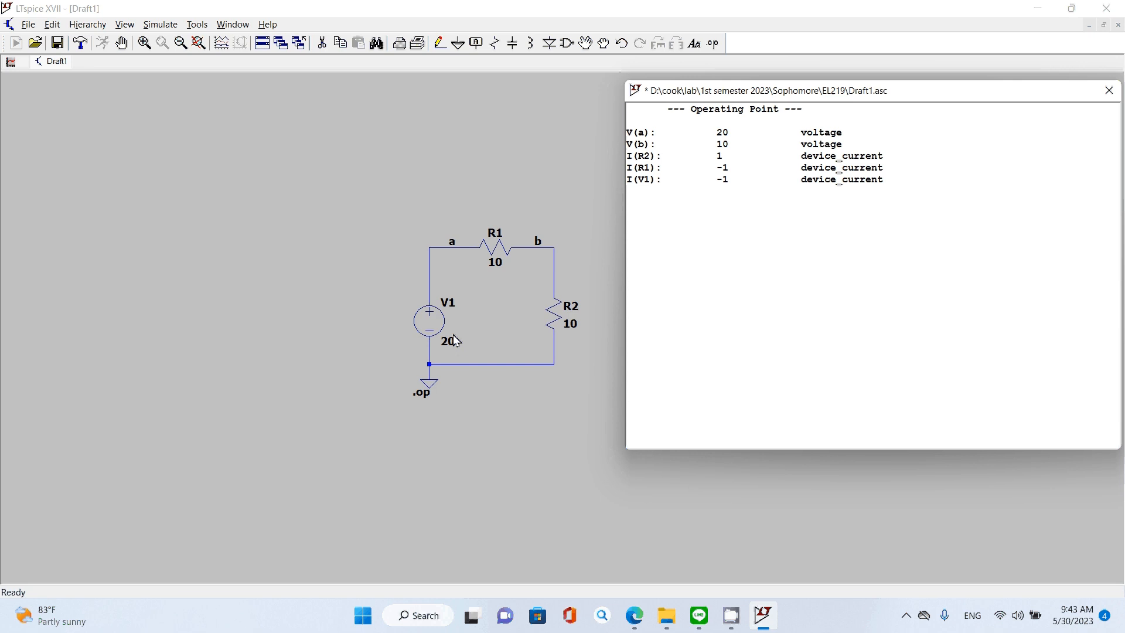
{"action": "left_click", "coordinate": [1105, 94]}
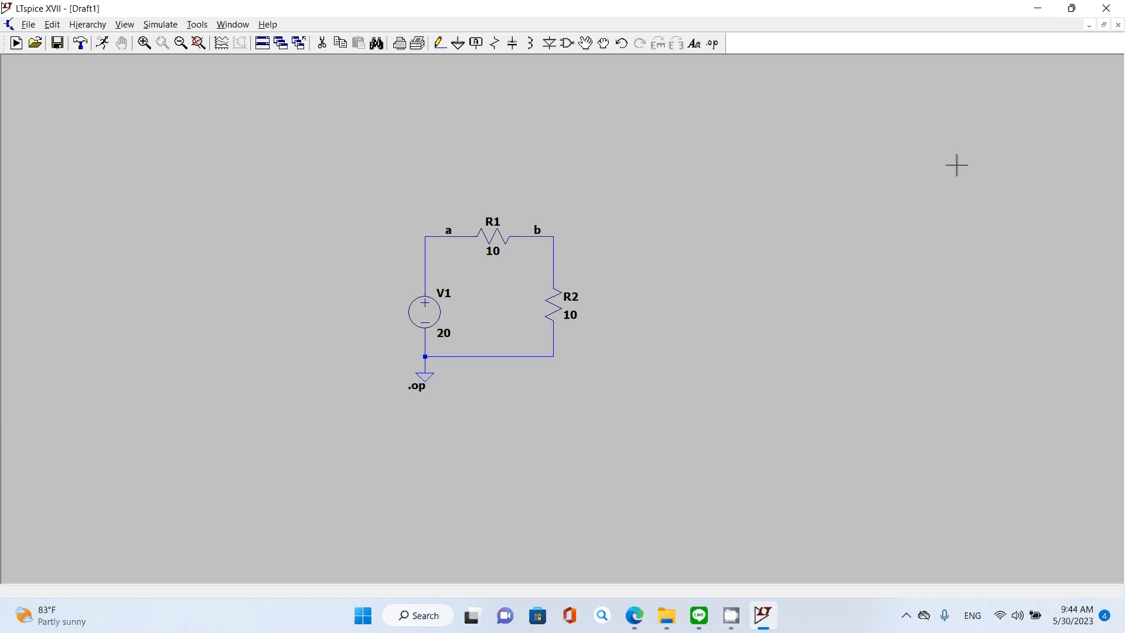
Edit the simulation command to a DC sweep with a linear sweep type, keeping the dialog clear of the circuit
{"action": "left_click", "coordinate": [56, 28]}
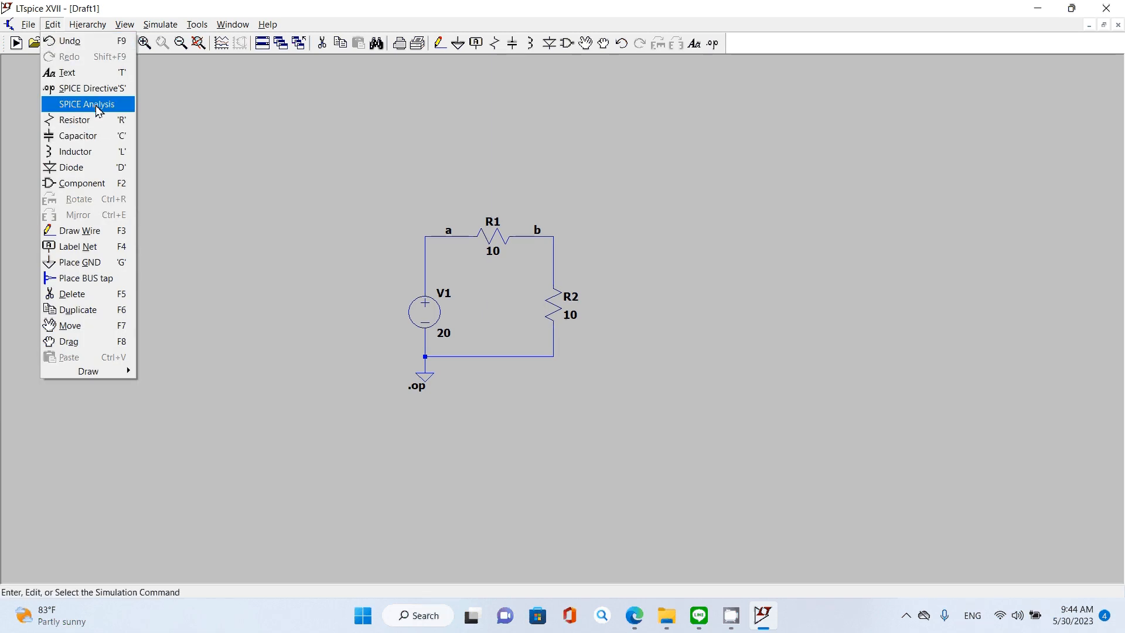
{"action": "left_click", "coordinate": [97, 105]}
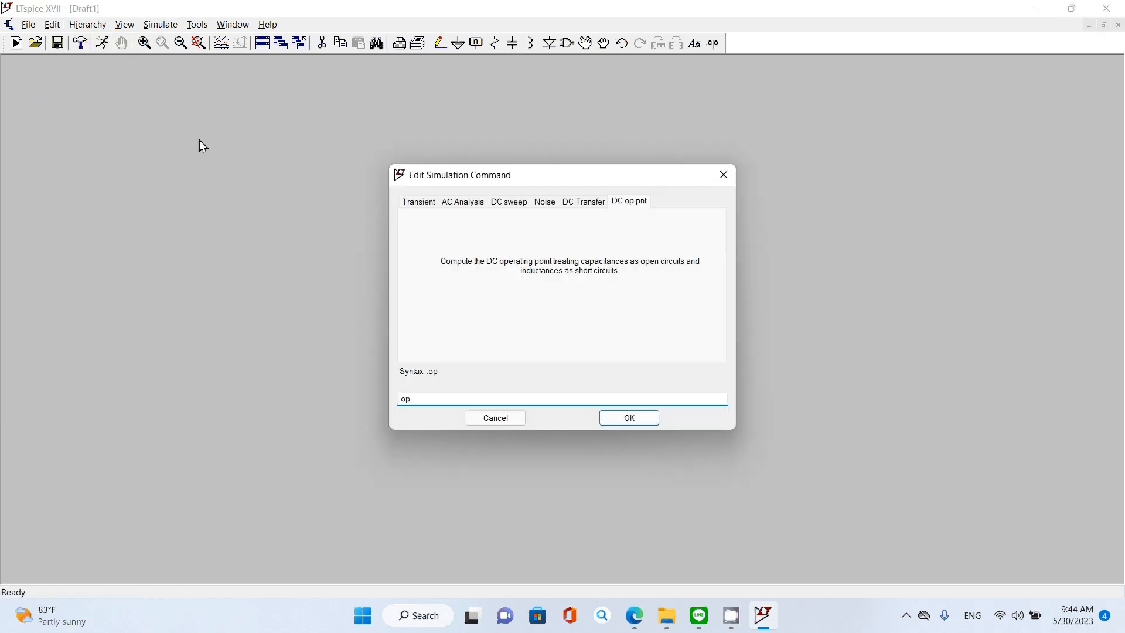
{"action": "left_click", "coordinate": [516, 205]}
{"action": "left_click_drag", "start_coordinate": [604, 187], "coordinate": [877, 121]}
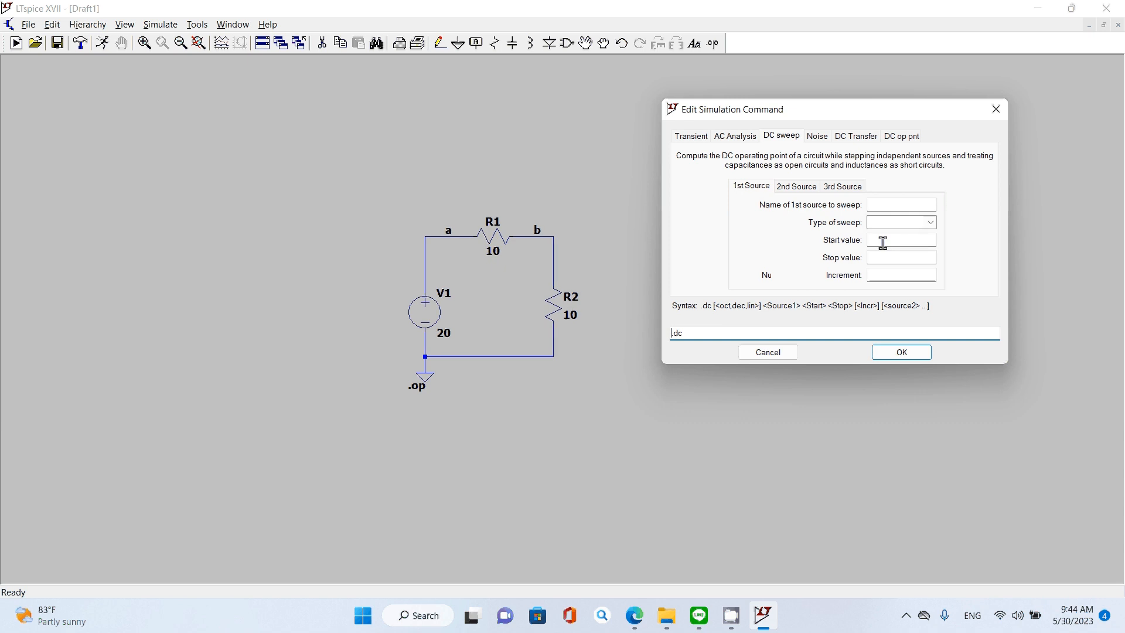
{"action": "left_click", "coordinate": [932, 222]}
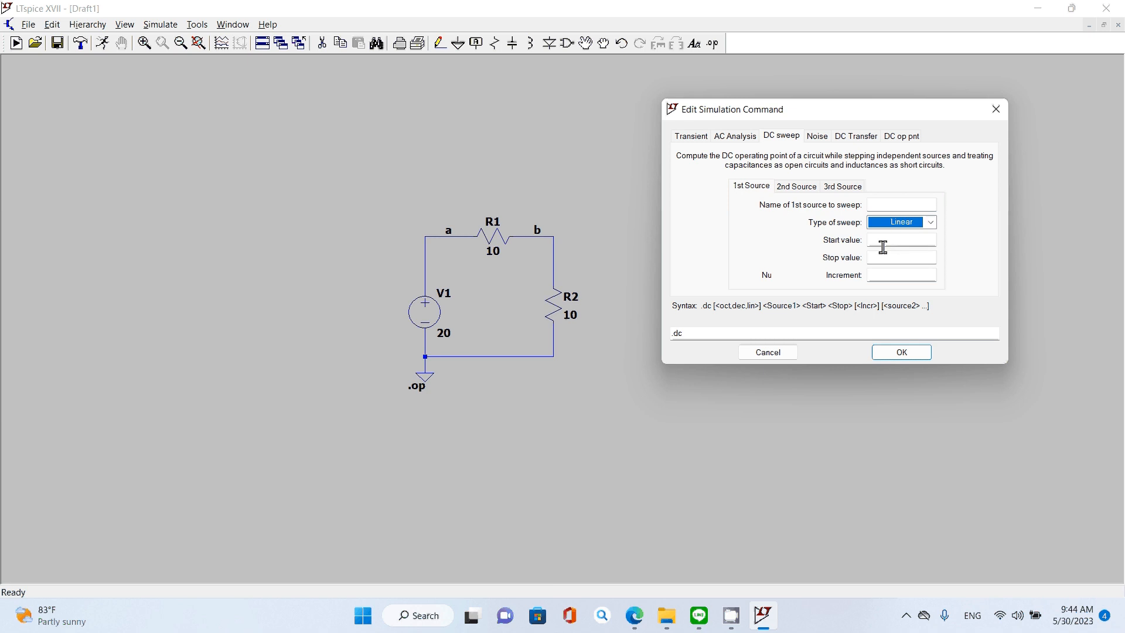
Set the first source's sweep to start at 0, stop at 20 and step by 1
{"action": "left_click", "coordinate": [883, 246]}
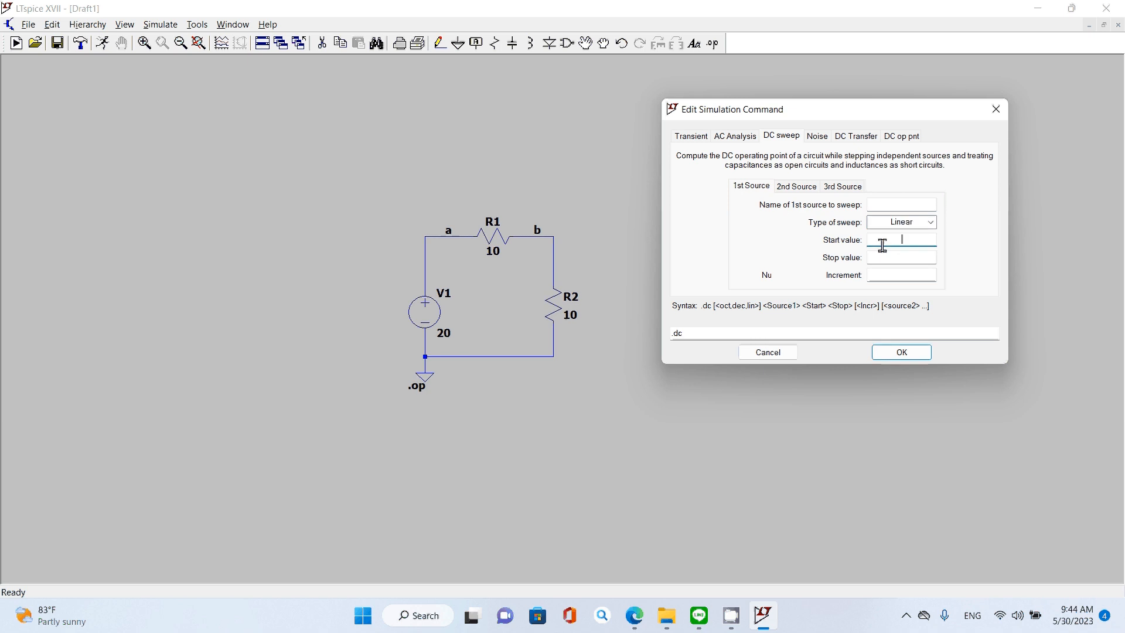
{"action": "type", "text": "0"}
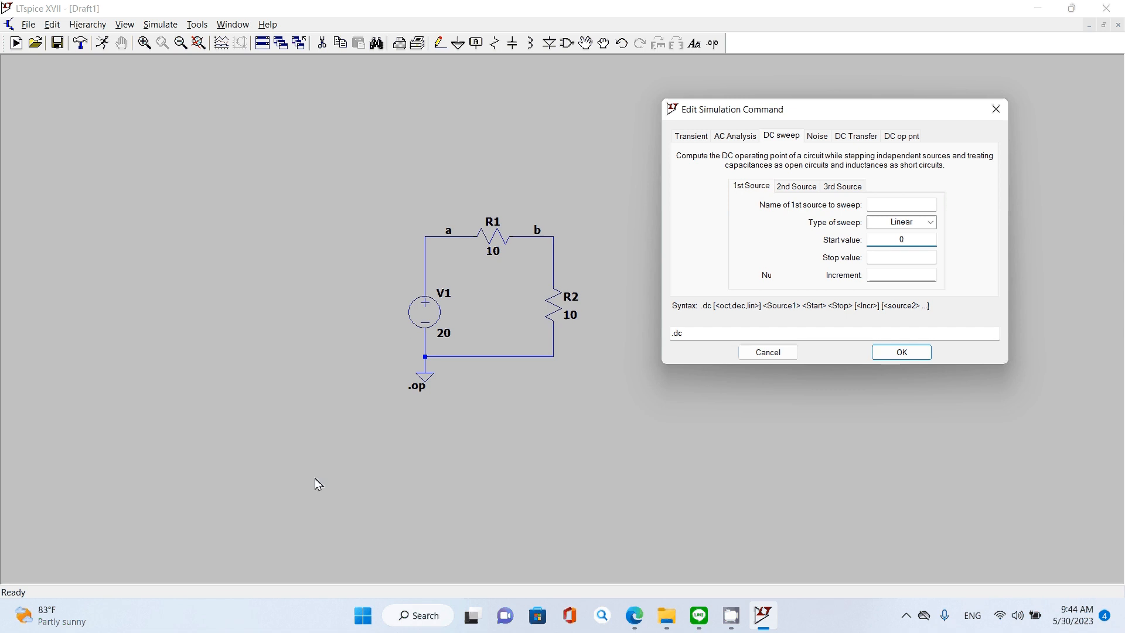
{"action": "left_click", "coordinate": [909, 257]}
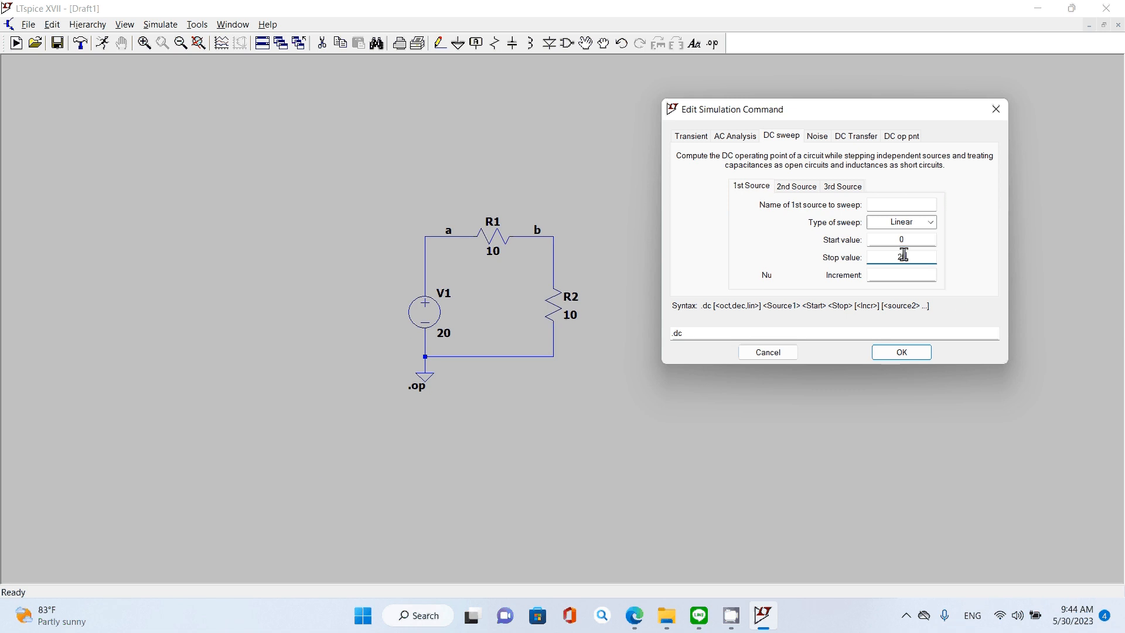
{"action": "type", "text": "20"}
{"action": "left_click", "coordinate": [902, 277]}
{"action": "type", "text": "1"}
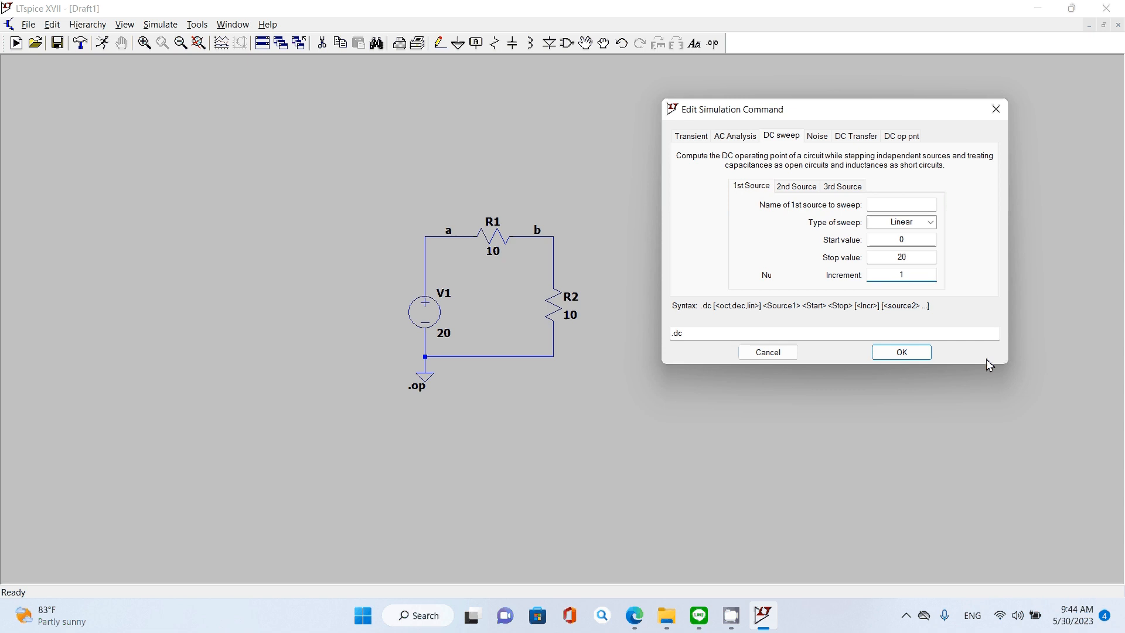
{"action": "left_click", "coordinate": [901, 352]}
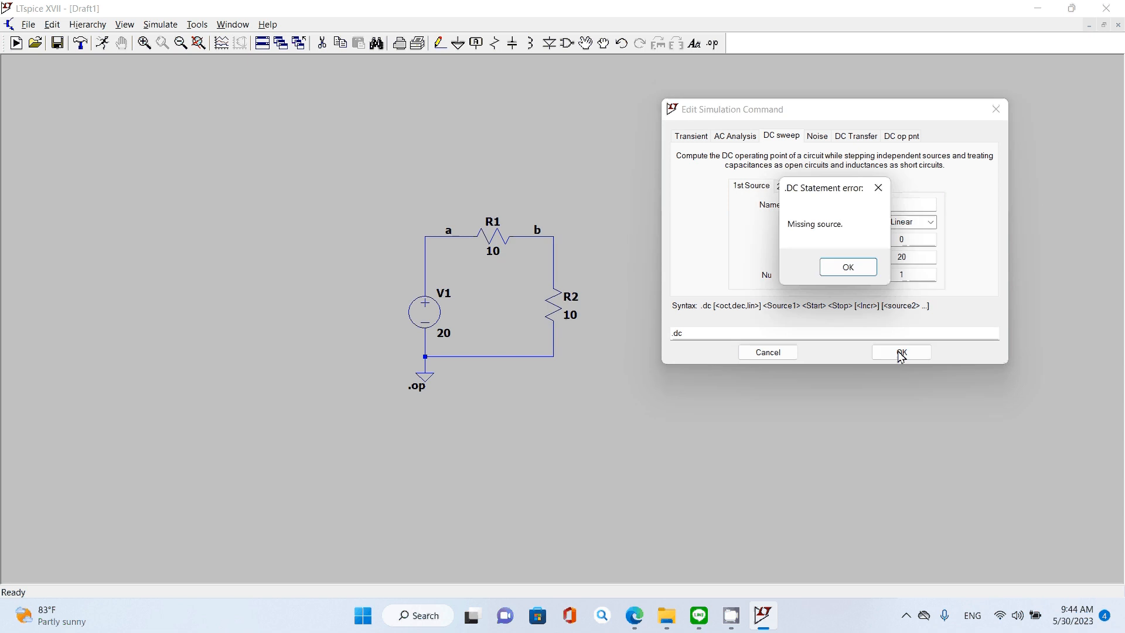
{"action": "left_click", "coordinate": [868, 265]}
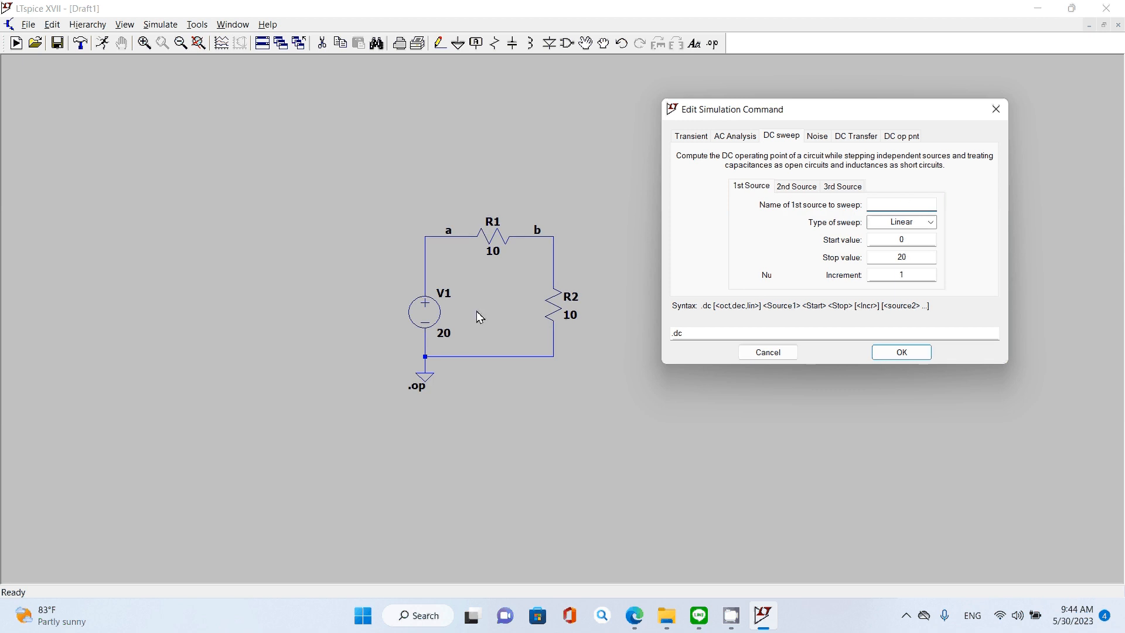
Set V1 as the source to sweep and place the .dc V1 0 20 1 directive below the circuit
{"action": "type", "text": "V1"}
{"action": "left_click", "coordinate": [912, 354]}
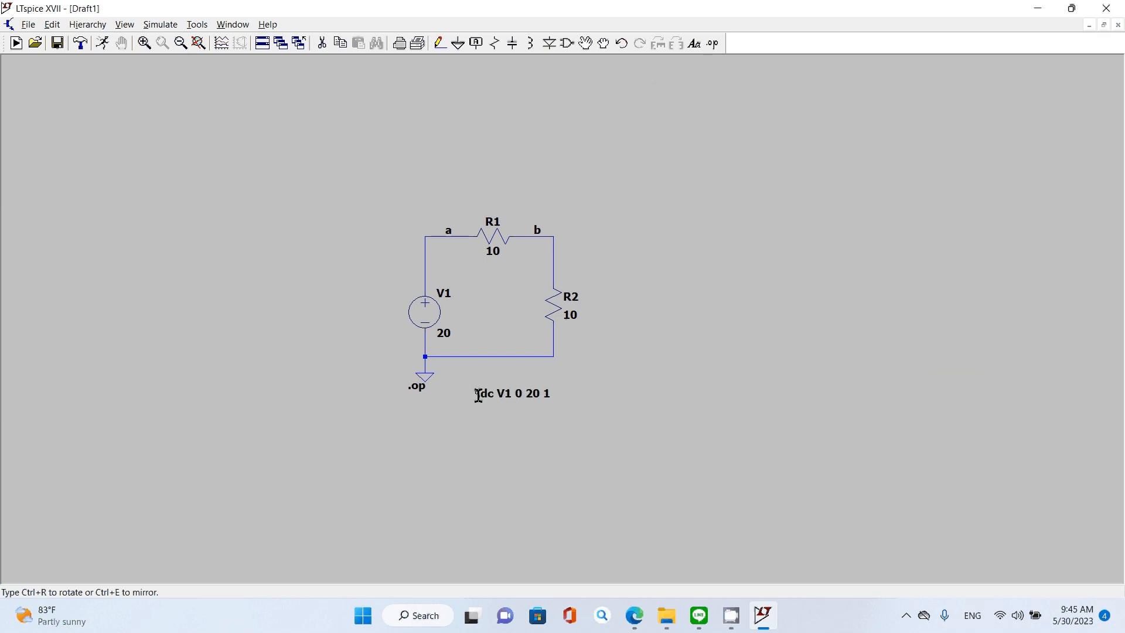
{"action": "left_click", "coordinate": [477, 384]}
{"action": "right_click", "coordinate": [479, 385]}
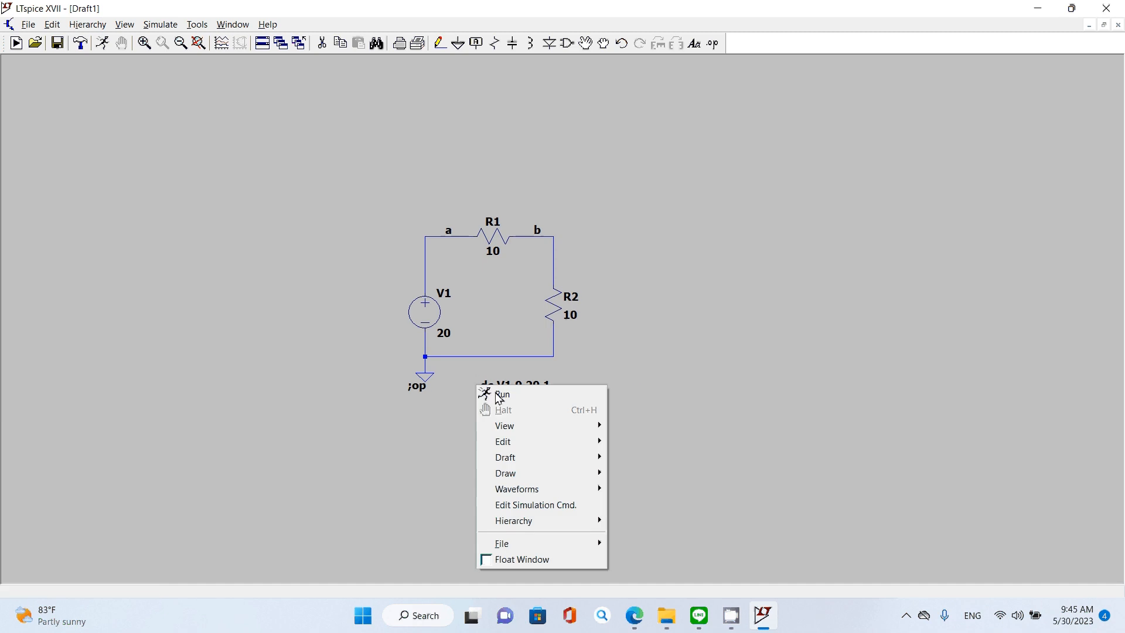
{"action": "left_click", "coordinate": [641, 363]}
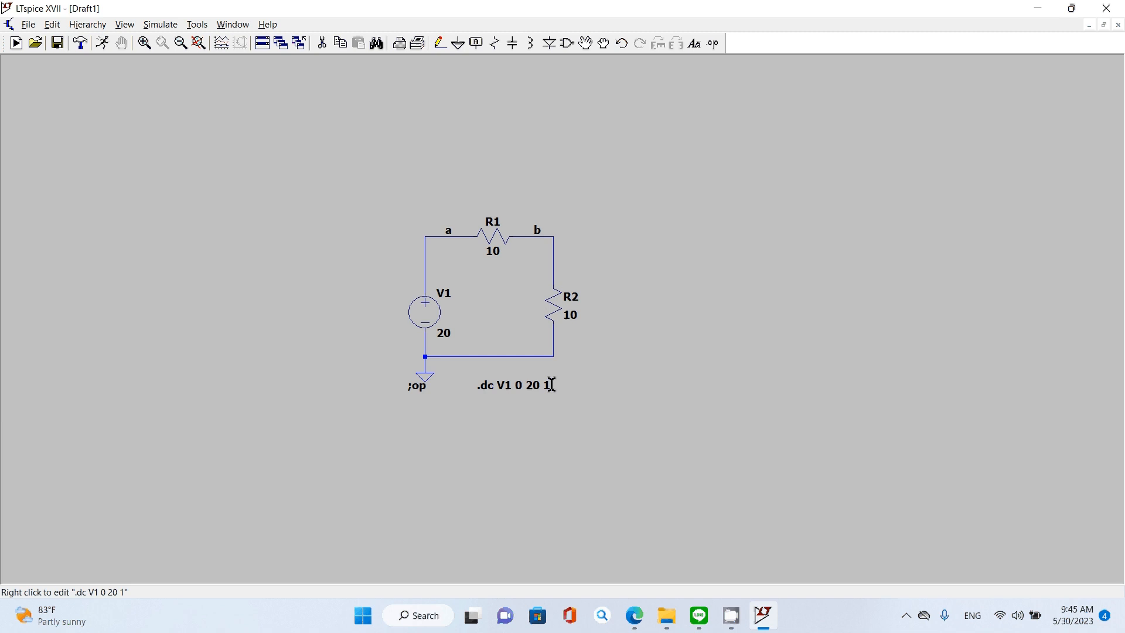
Run the DC sweep simulation and maximize the waveform window
{"action": "left_click", "coordinate": [105, 43]}
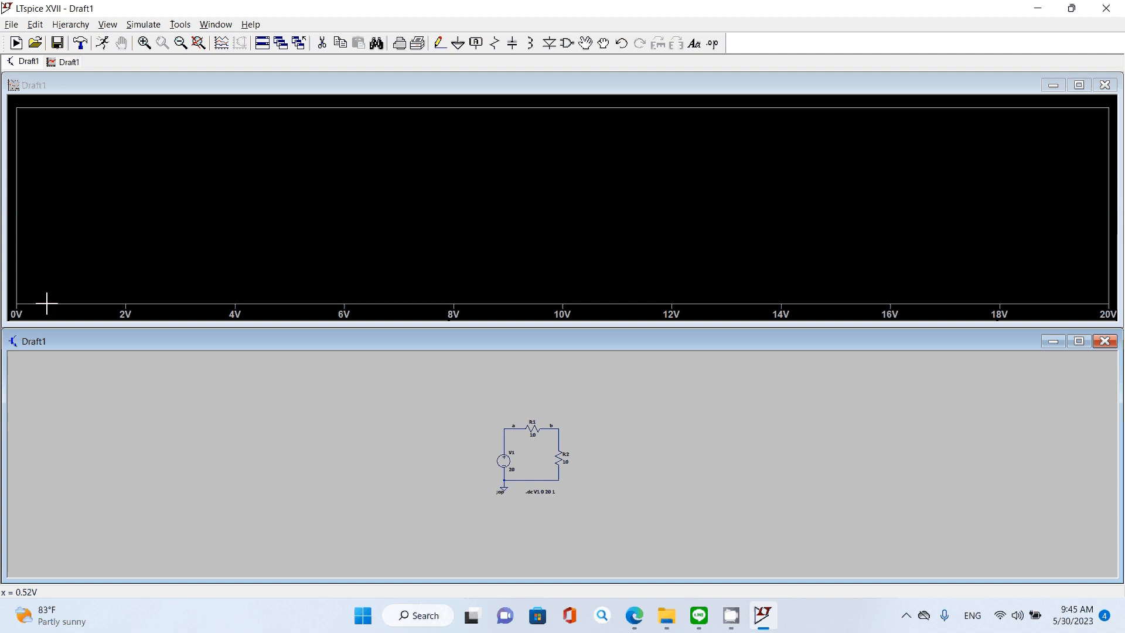
{"action": "left_click", "coordinate": [1085, 89]}
{"action": "left_click", "coordinate": [1085, 88]}
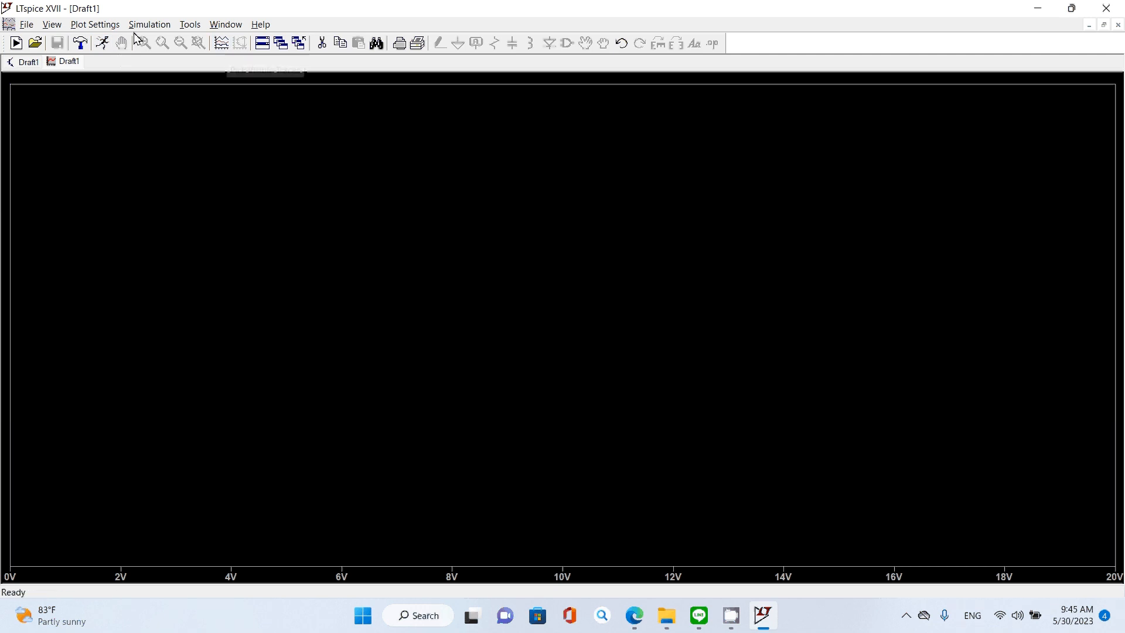
{"action": "left_click", "coordinate": [103, 24]}
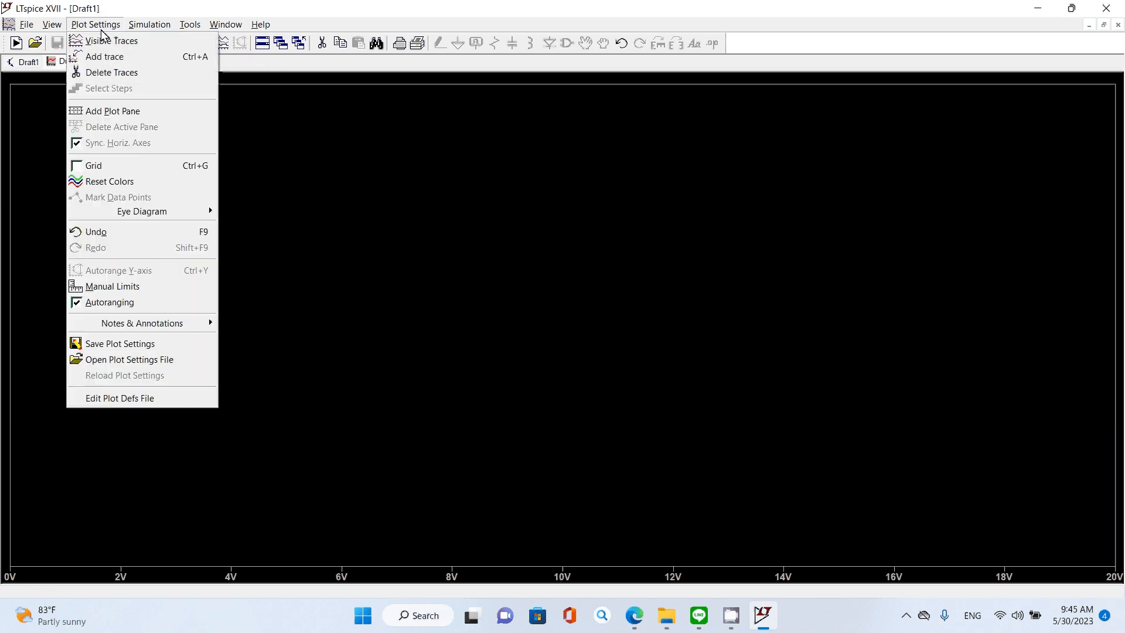
{"action": "left_click", "coordinate": [156, 2]}
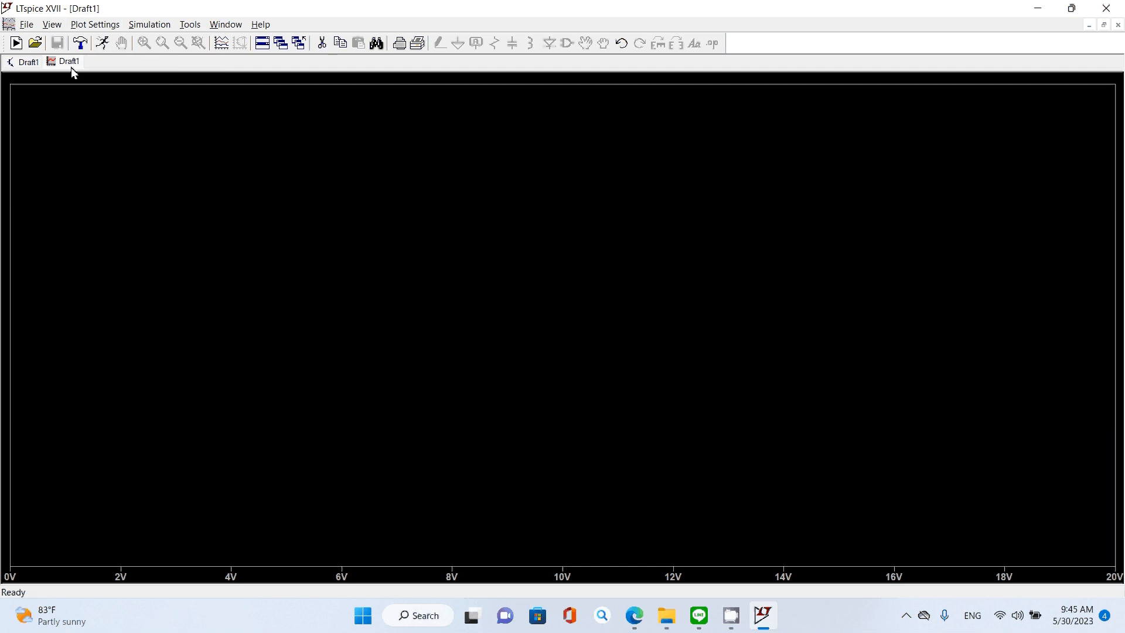
{"action": "left_click", "coordinate": [223, 52]}
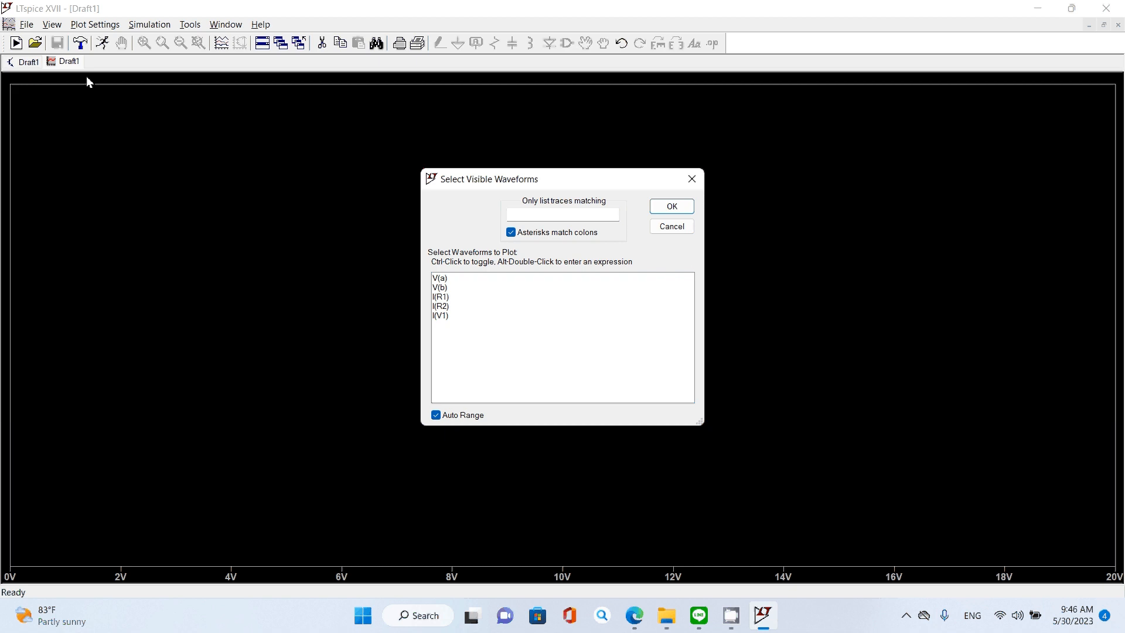
{"action": "left_click", "coordinate": [668, 227]}
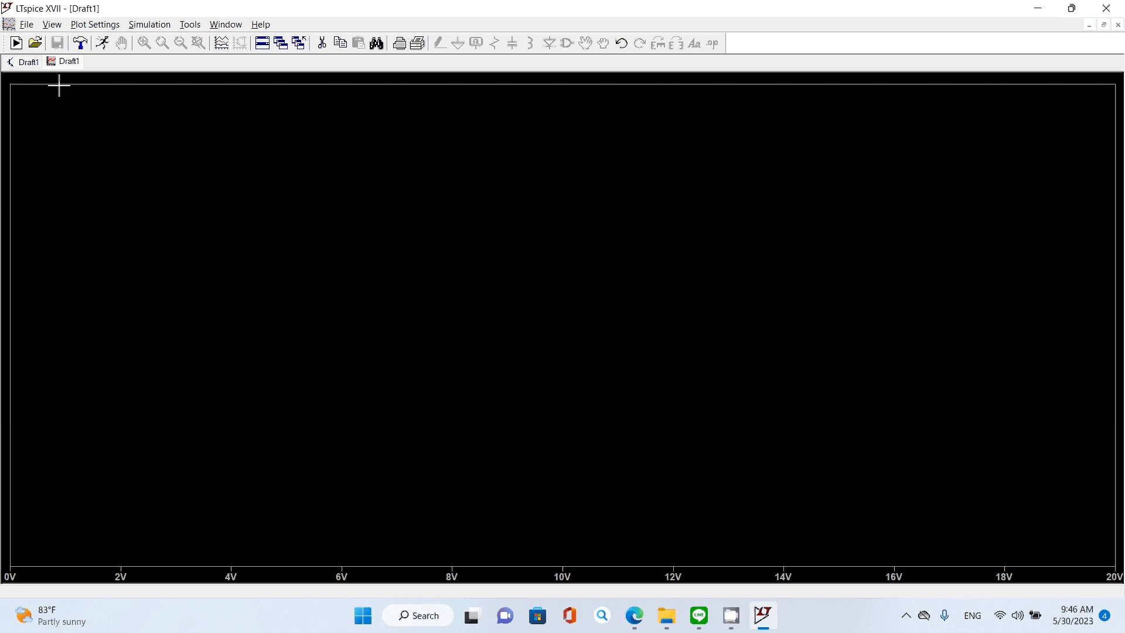
{"action": "left_click", "coordinate": [27, 61]}
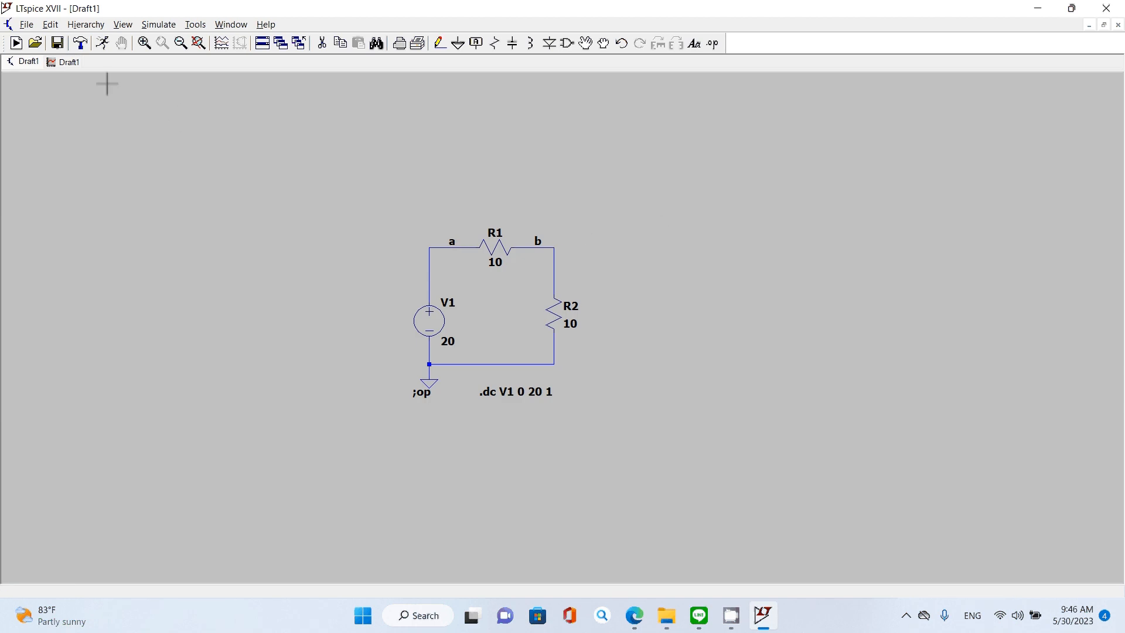
{"action": "left_click", "coordinate": [67, 64]}
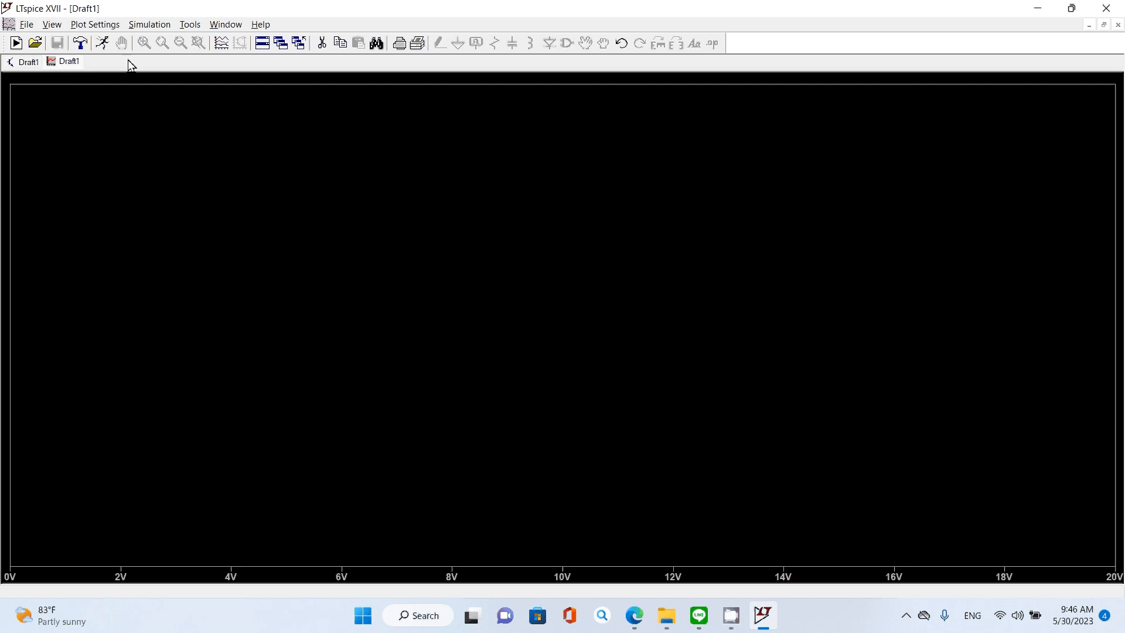
Plot the current through R1, I(R1), over the V1 sweep, and return to the schematic
{"action": "left_click", "coordinate": [222, 46]}
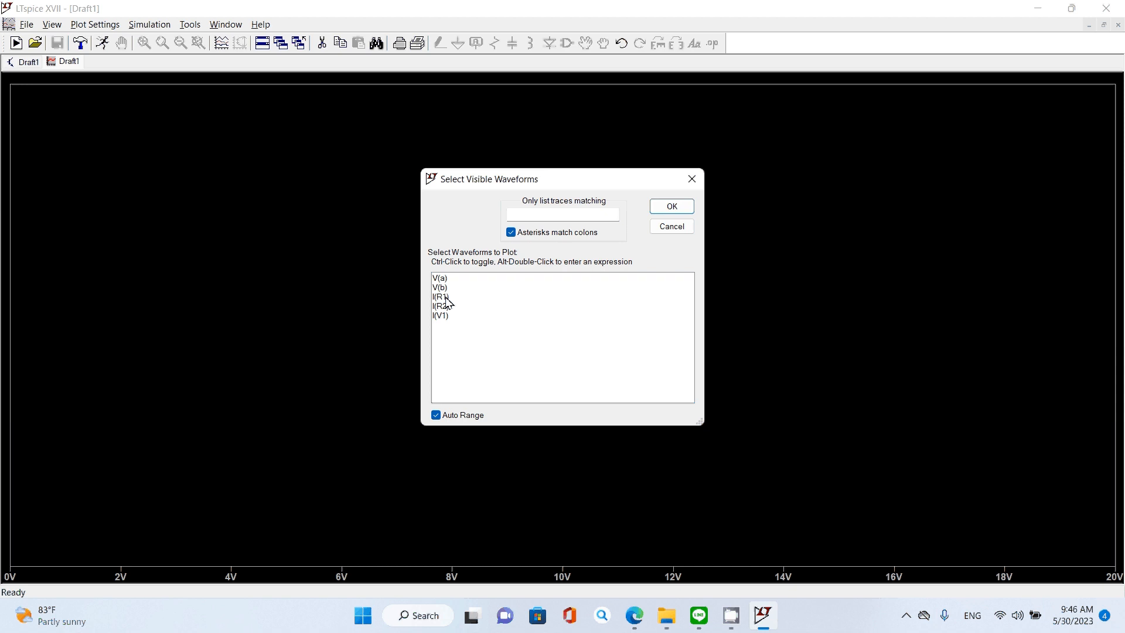
{"action": "left_click", "coordinate": [446, 298]}
{"action": "left_click", "coordinate": [673, 207]}
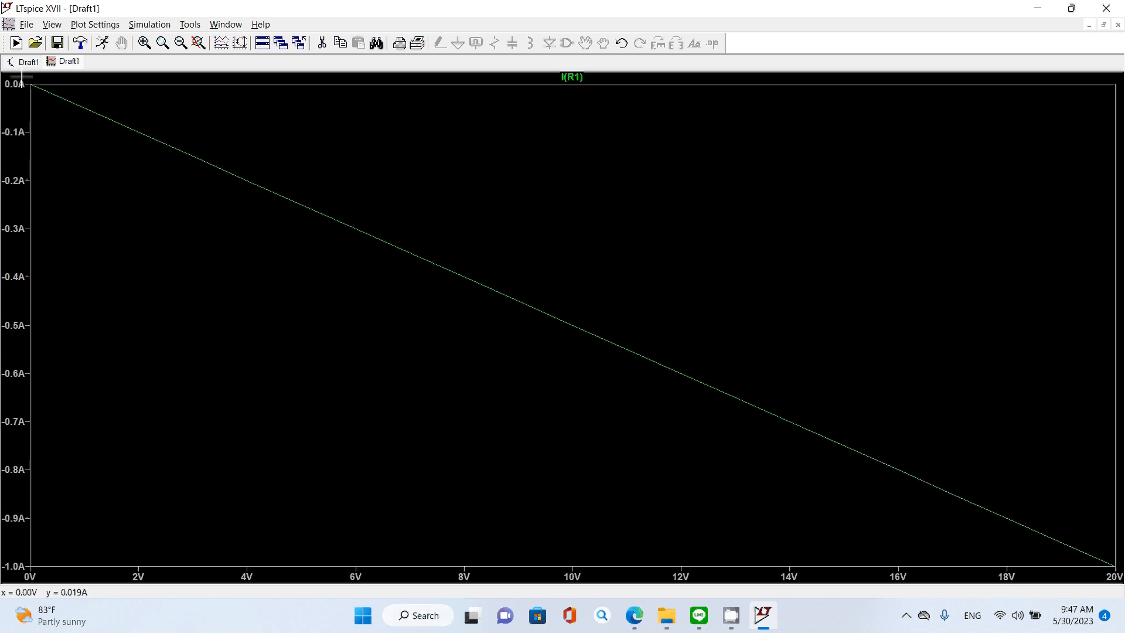
{"action": "left_click", "coordinate": [22, 62]}
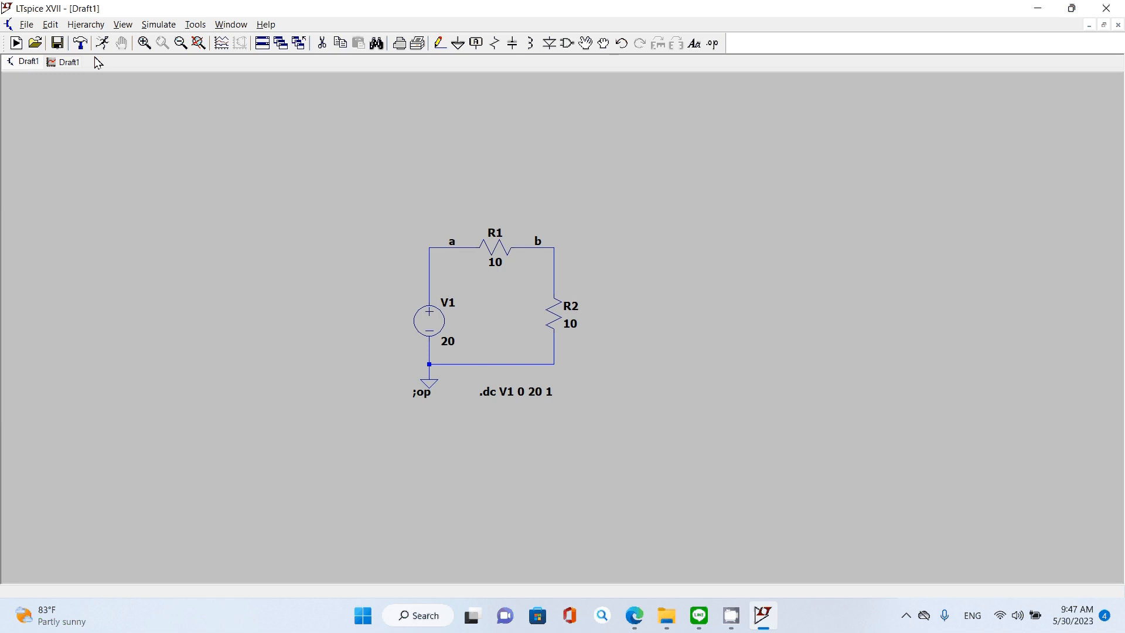
{"action": "mouse_move", "coordinate": [701, 613]}
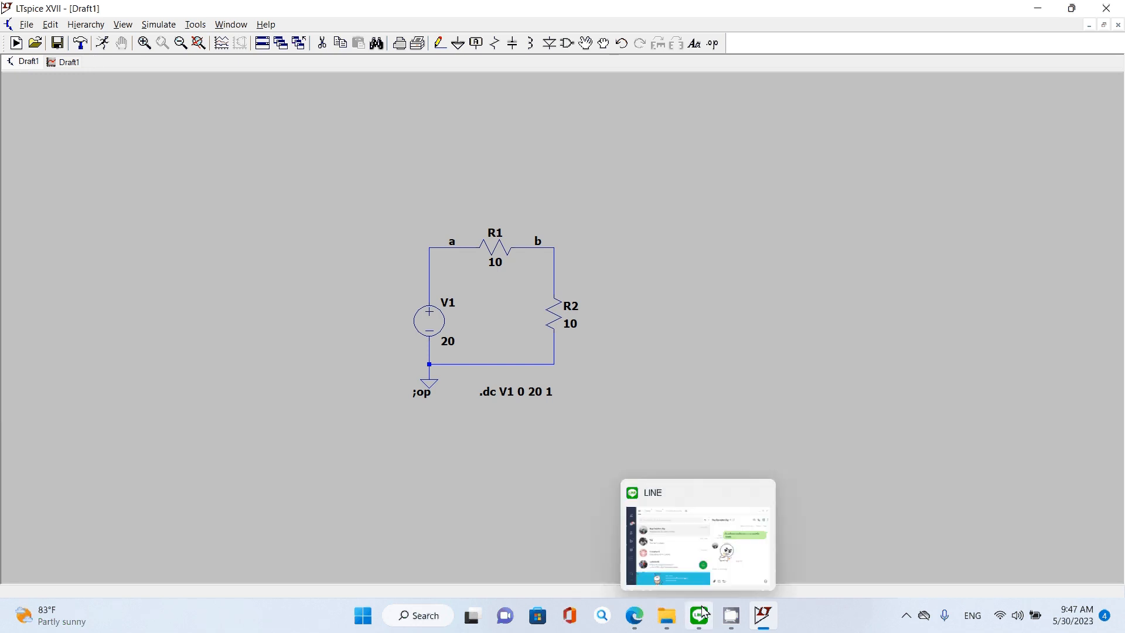
{"action": "mouse_move", "coordinate": [703, 589]}
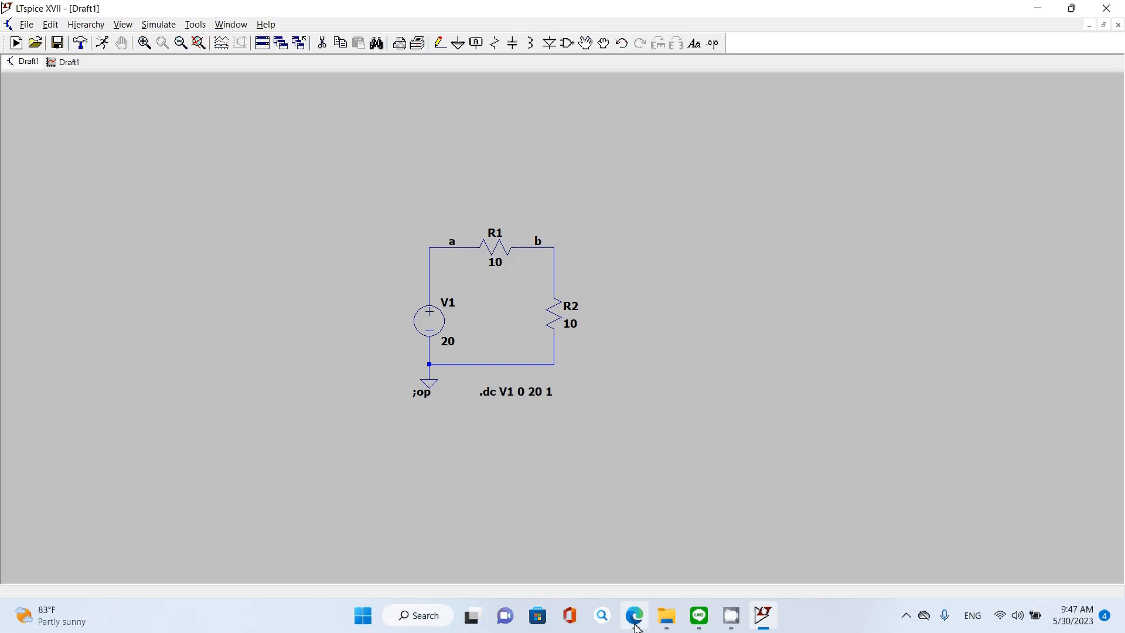
{"action": "mouse_move", "coordinate": [624, 627]}
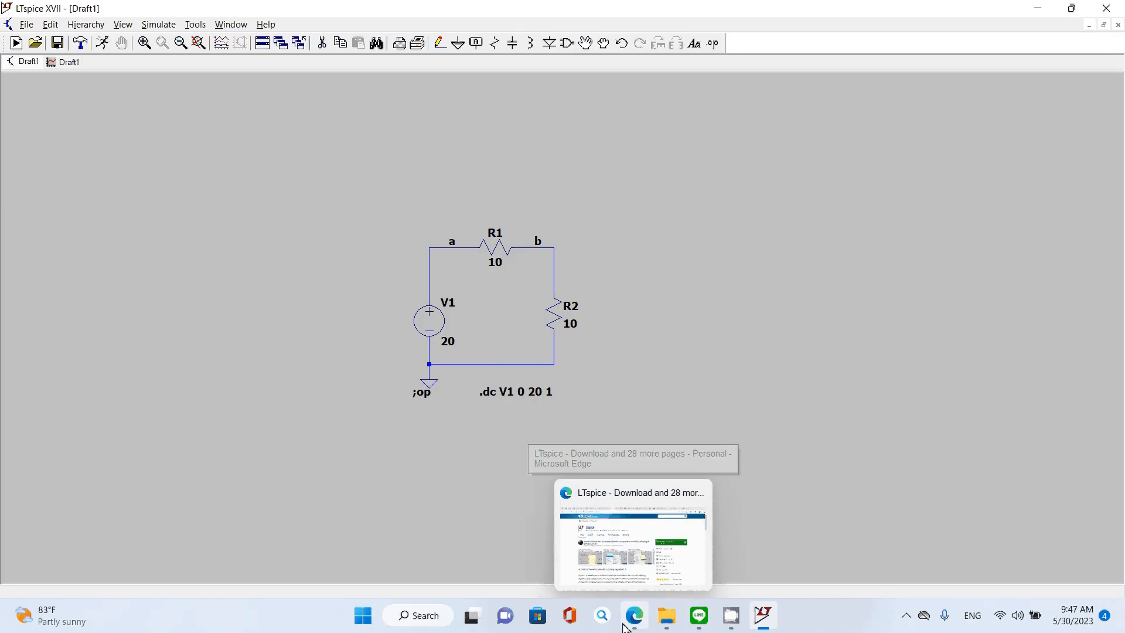
Return to the waveform window that shows the I(R1) plot
{"action": "left_click", "coordinate": [756, 626]}
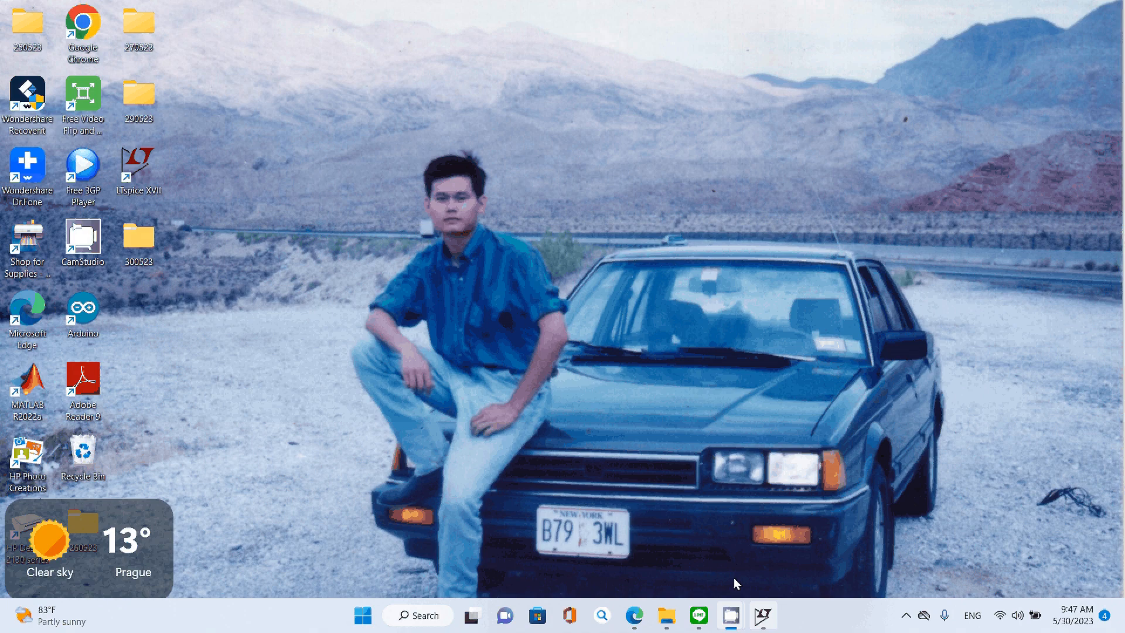
{"action": "left_click", "coordinate": [762, 616]}
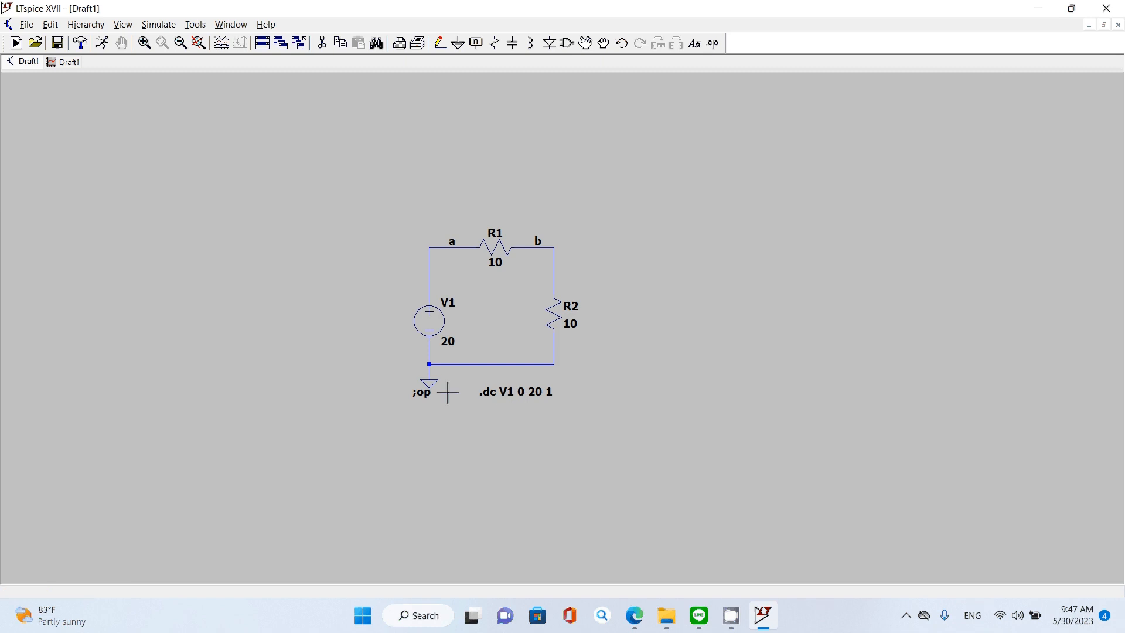
{"action": "left_click", "coordinate": [53, 63]}
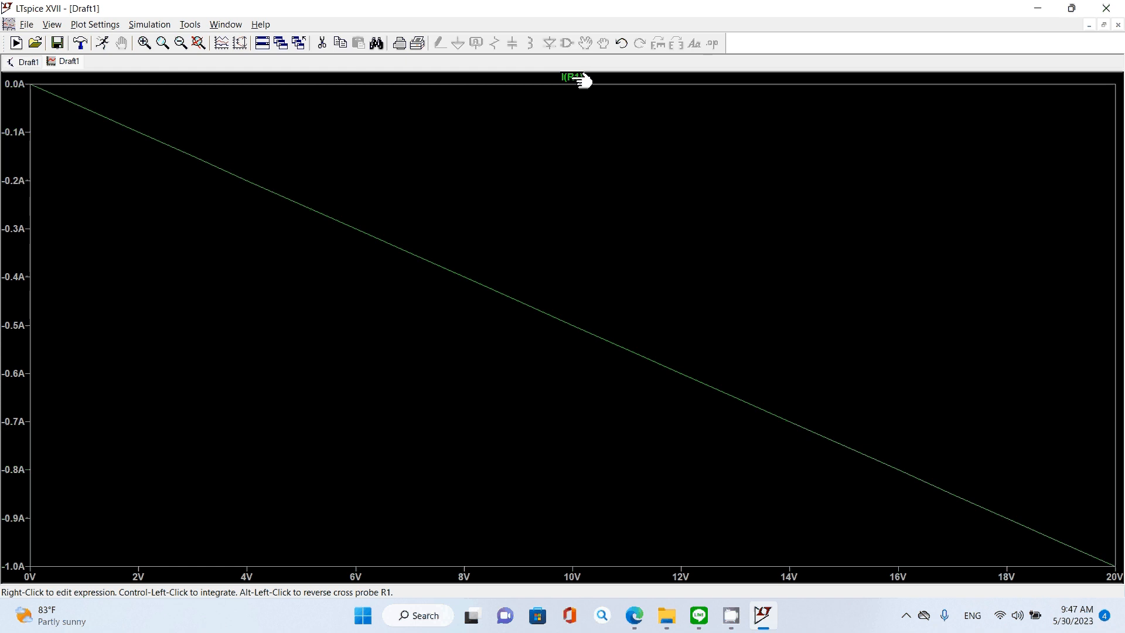
Delete the I(R1) trace from the waveform plot and add I(R1) back
{"action": "left_click", "coordinate": [322, 42]}
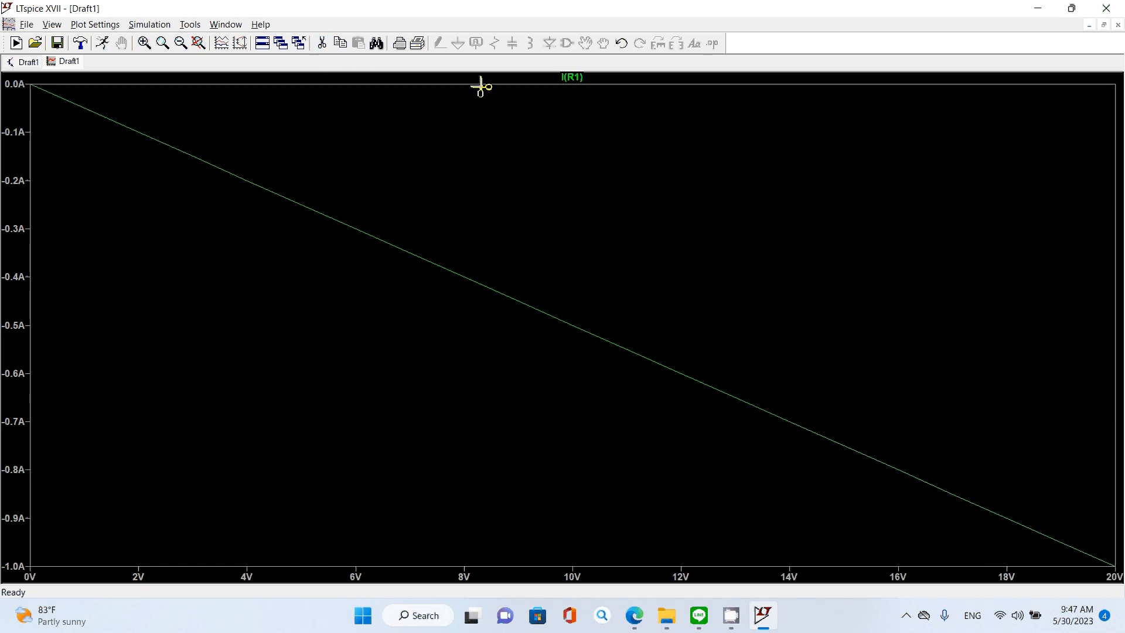
{"action": "left_click", "coordinate": [574, 79]}
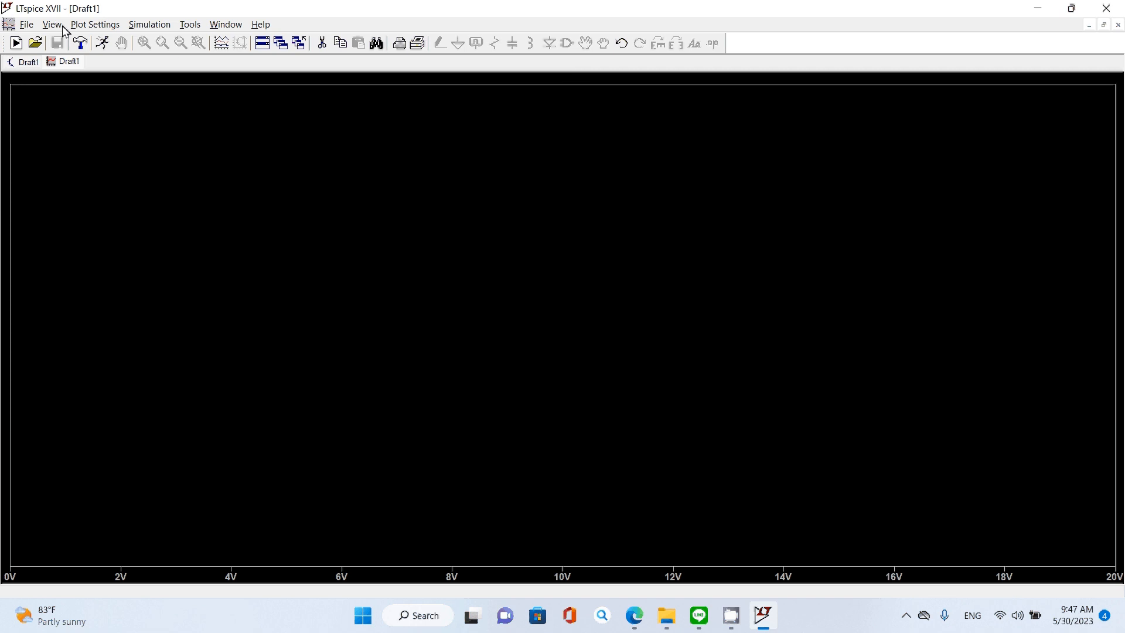
{"action": "left_click", "coordinate": [221, 54]}
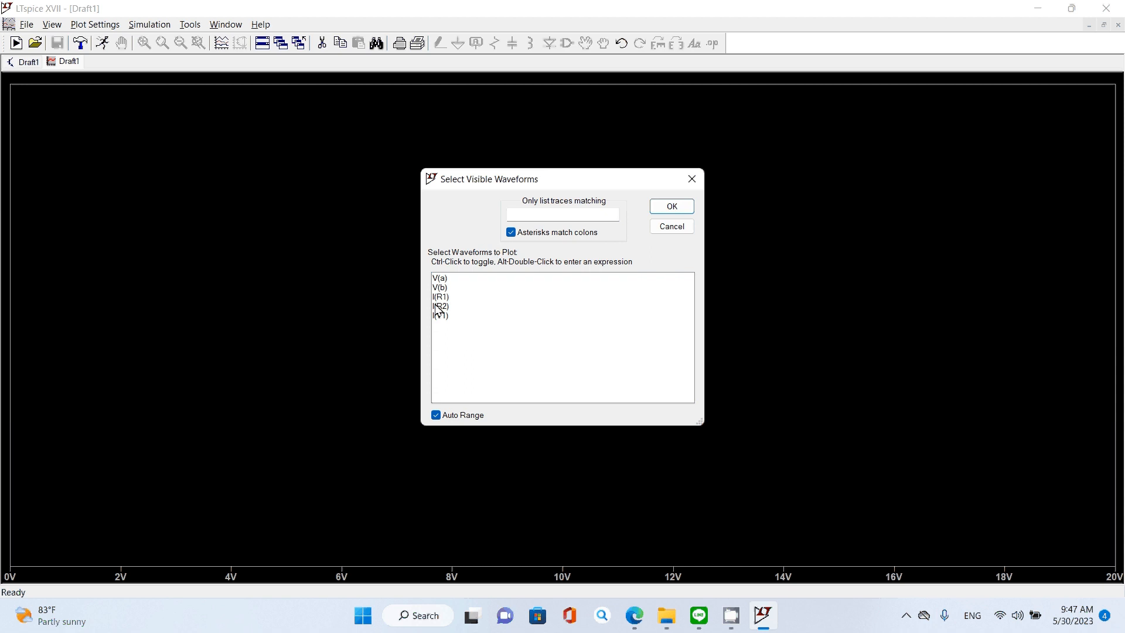
{"action": "left_click", "coordinate": [438, 298]}
{"action": "left_click", "coordinate": [671, 205]}
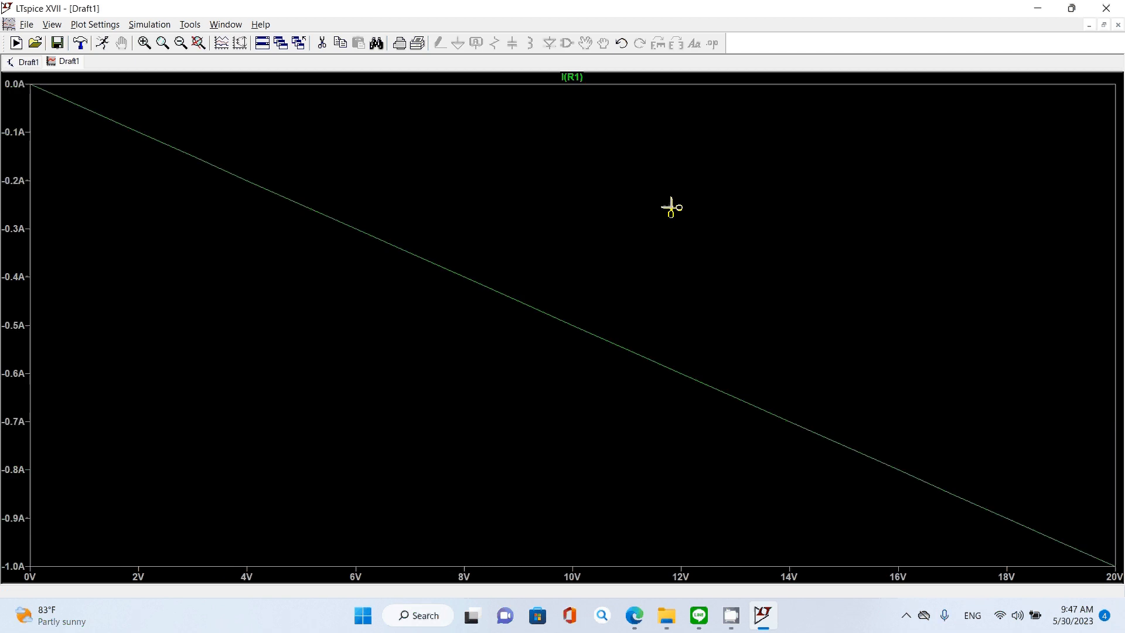
Change the plotted expression of the I(R1) trace to -I(R1)
{"action": "right_click", "coordinate": [566, 84]}
{"action": "right_click", "coordinate": [567, 83]}
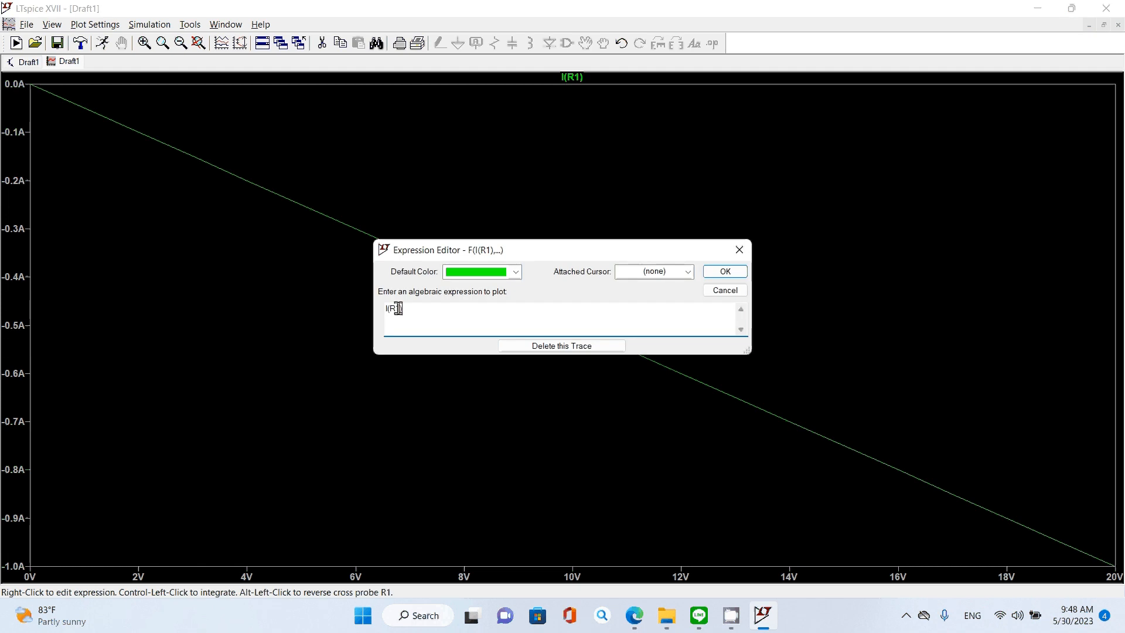
{"action": "left_click", "coordinate": [740, 252]}
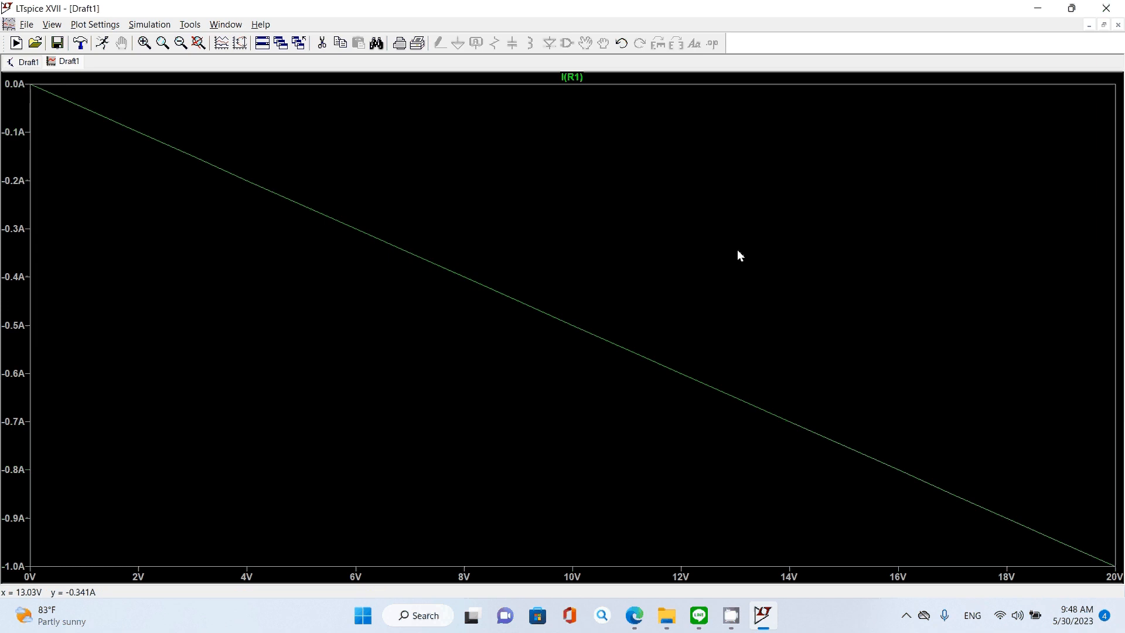
{"action": "right_click", "coordinate": [578, 81]}
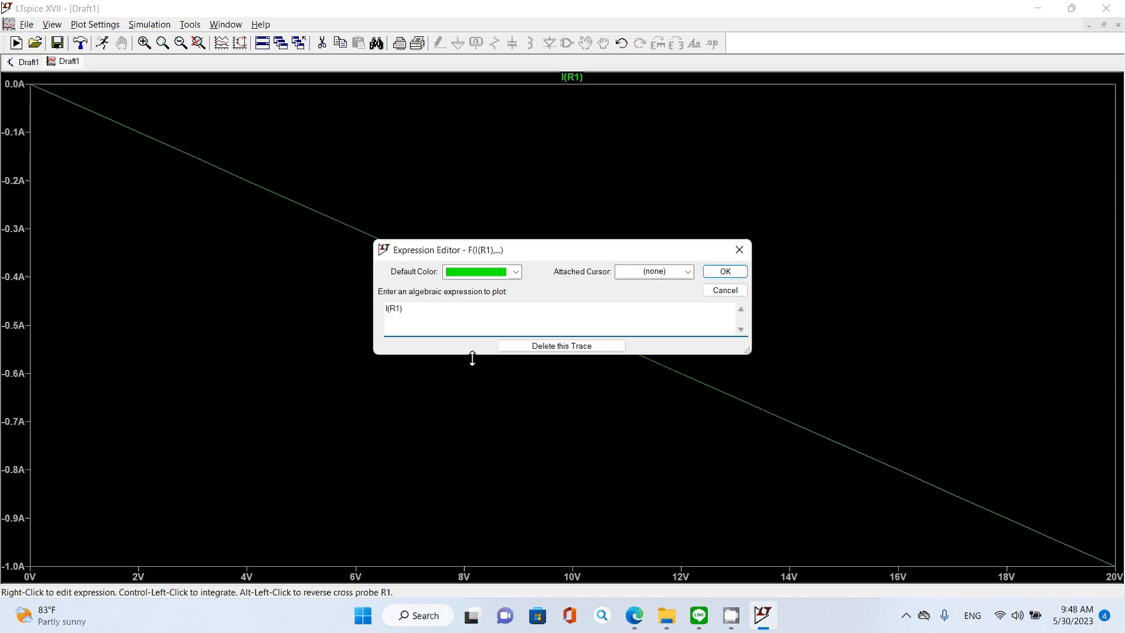
{"action": "type", "text": "-"}
{"action": "left_click", "coordinate": [706, 275]}
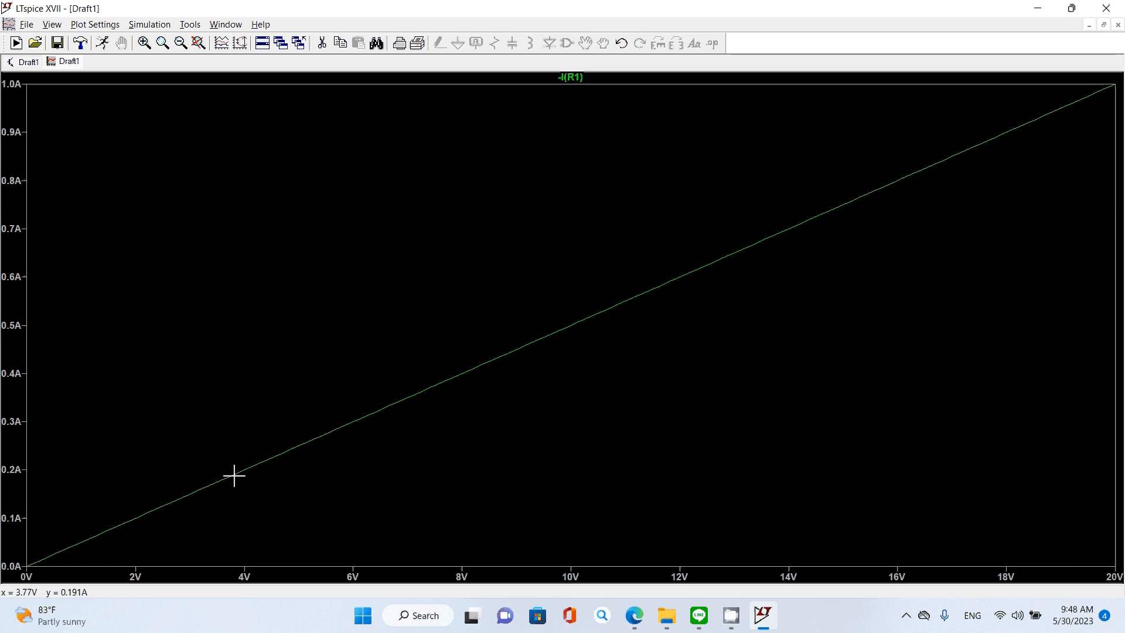
Attach a cursor to the -I(R1) trace and place it at 6 V on the horizontal axis to read the current
{"action": "left_click", "coordinate": [579, 83]}
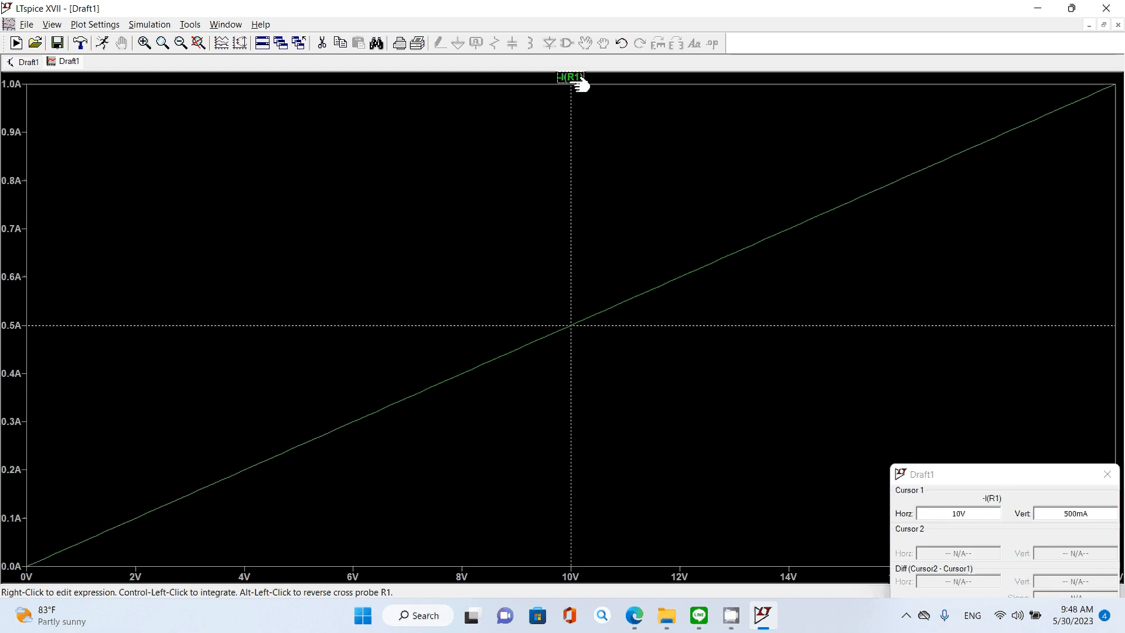
{"action": "left_click_drag", "start_coordinate": [991, 476], "coordinate": [899, 191]}
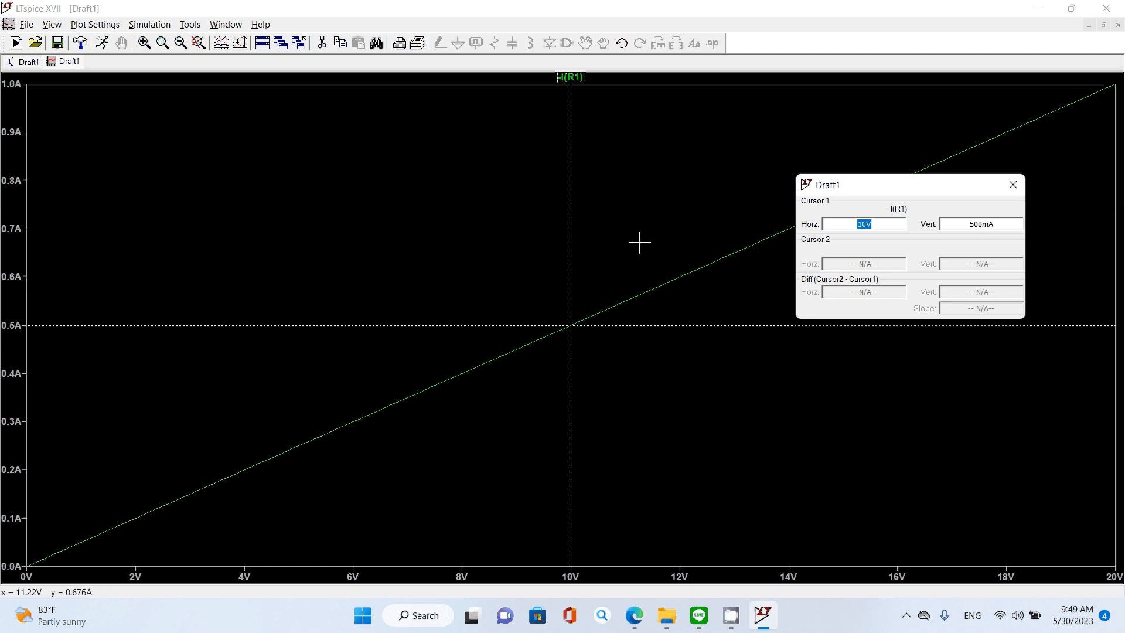
{"action": "left_click_drag", "start_coordinate": [862, 187], "coordinate": [870, 332]}
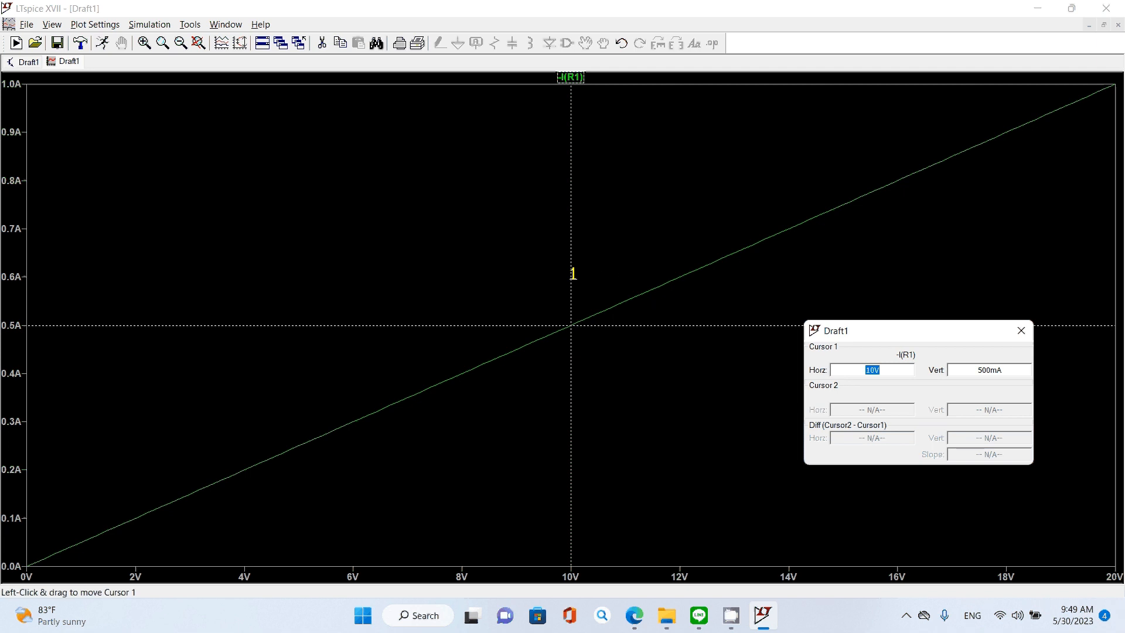
{"action": "left_click_drag", "start_coordinate": [573, 273], "coordinate": [356, 367]}
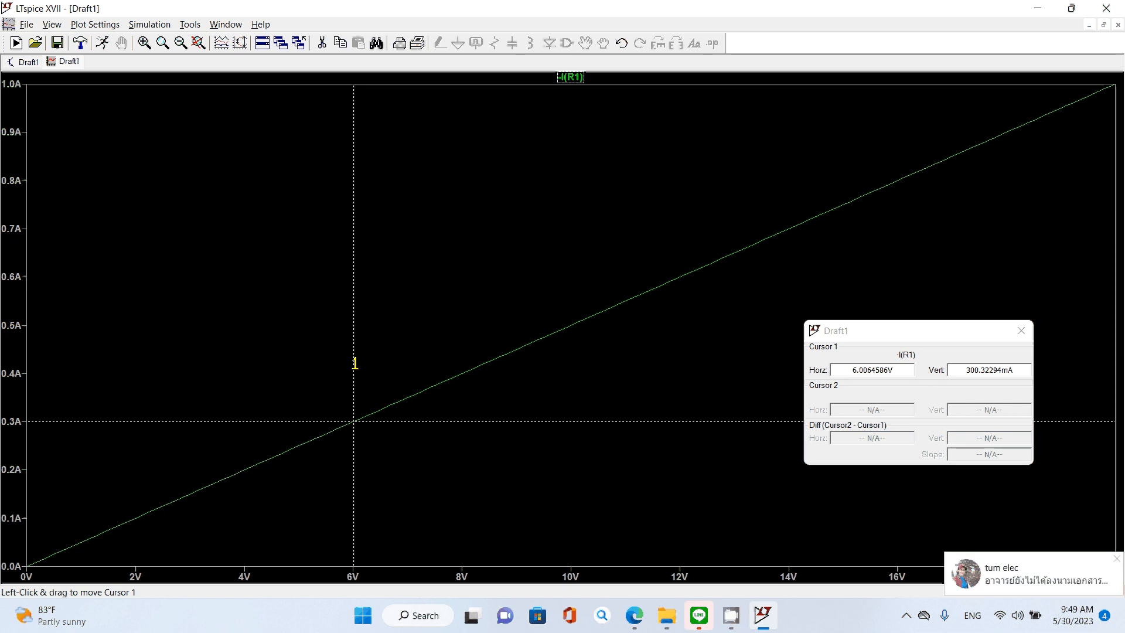
{"action": "key", "text": "Left"}
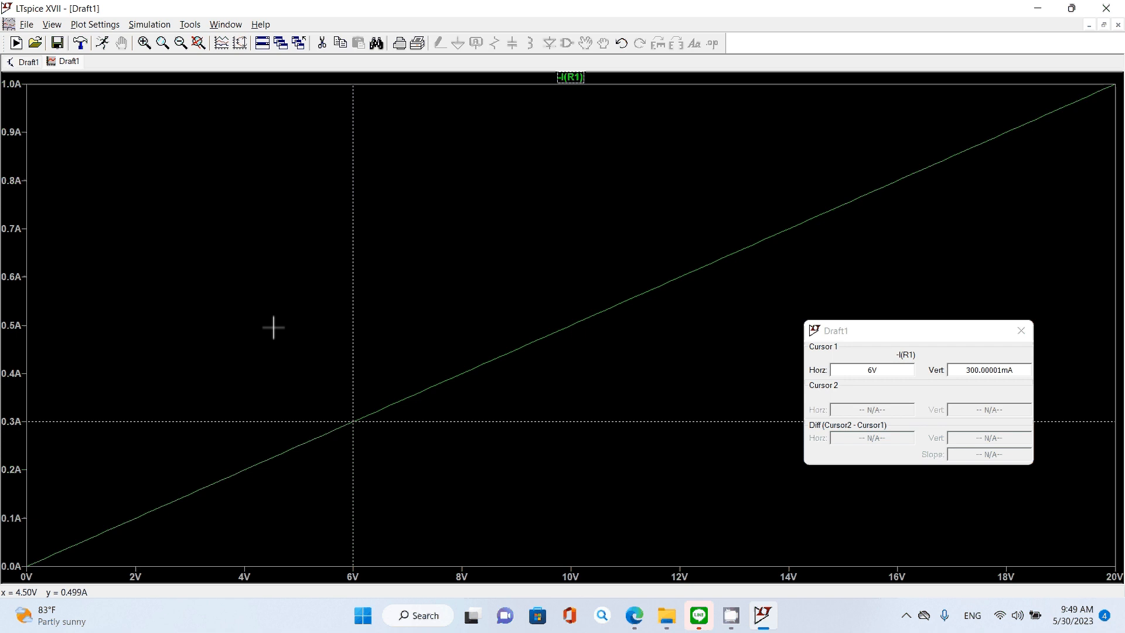
{"action": "right_click", "coordinate": [650, 294]}
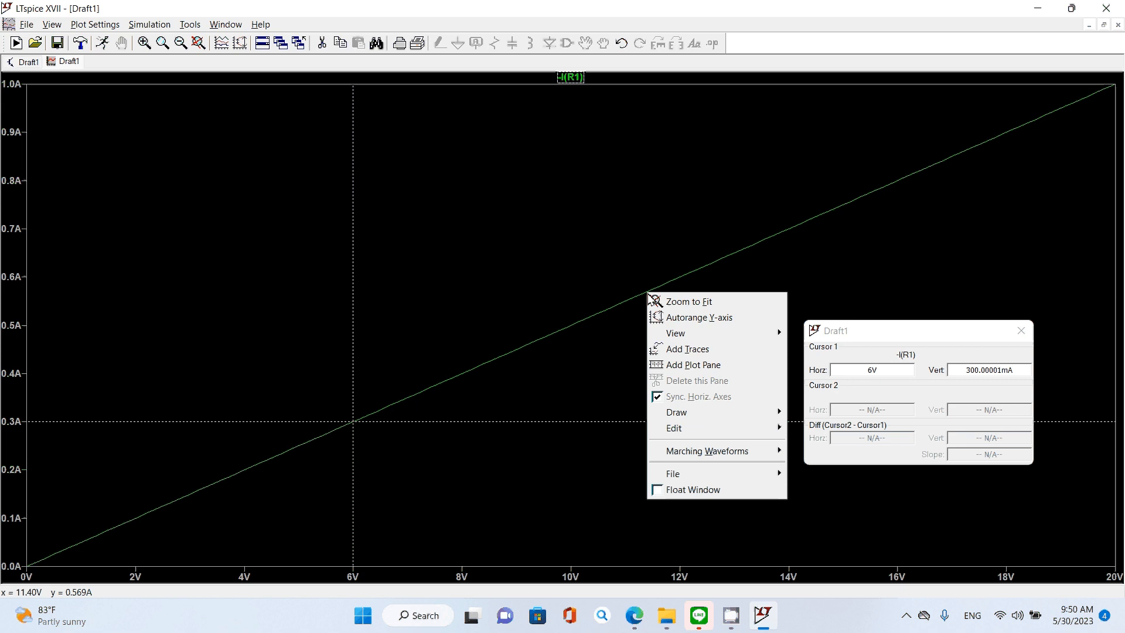
{"action": "left_click", "coordinate": [921, 295]}
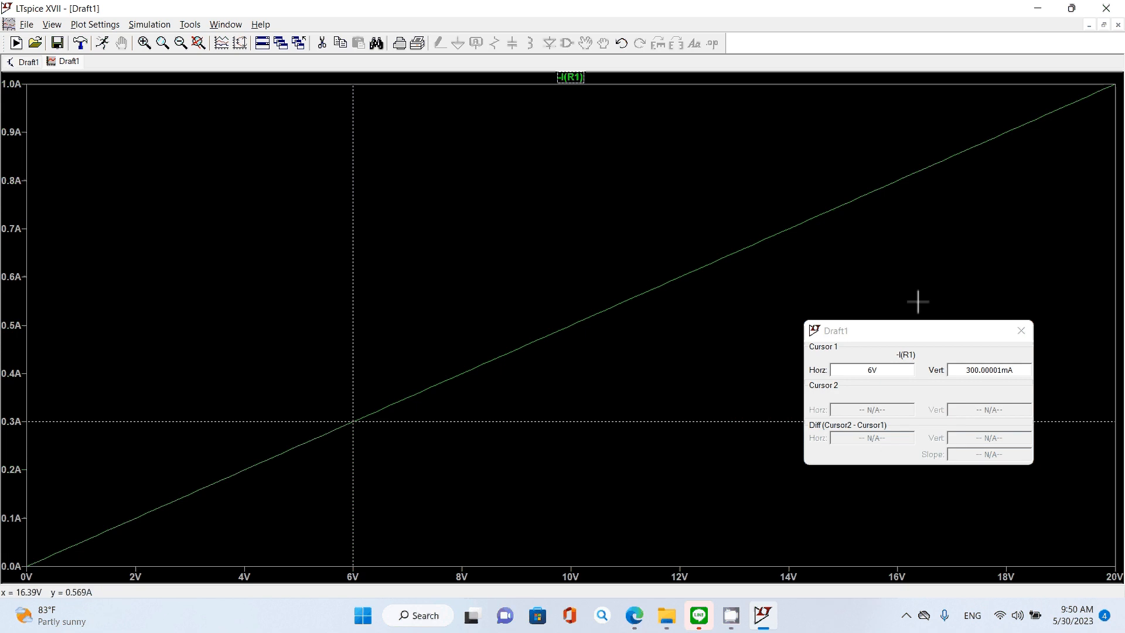
{"action": "left_click", "coordinate": [882, 432]}
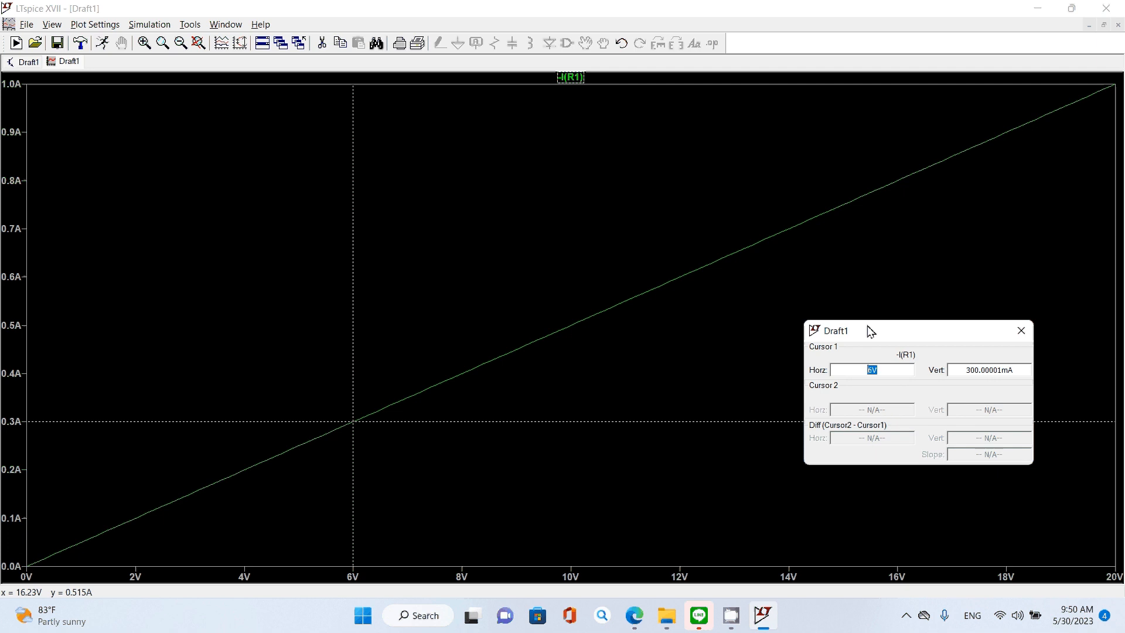
{"action": "right_click", "coordinate": [760, 245]}
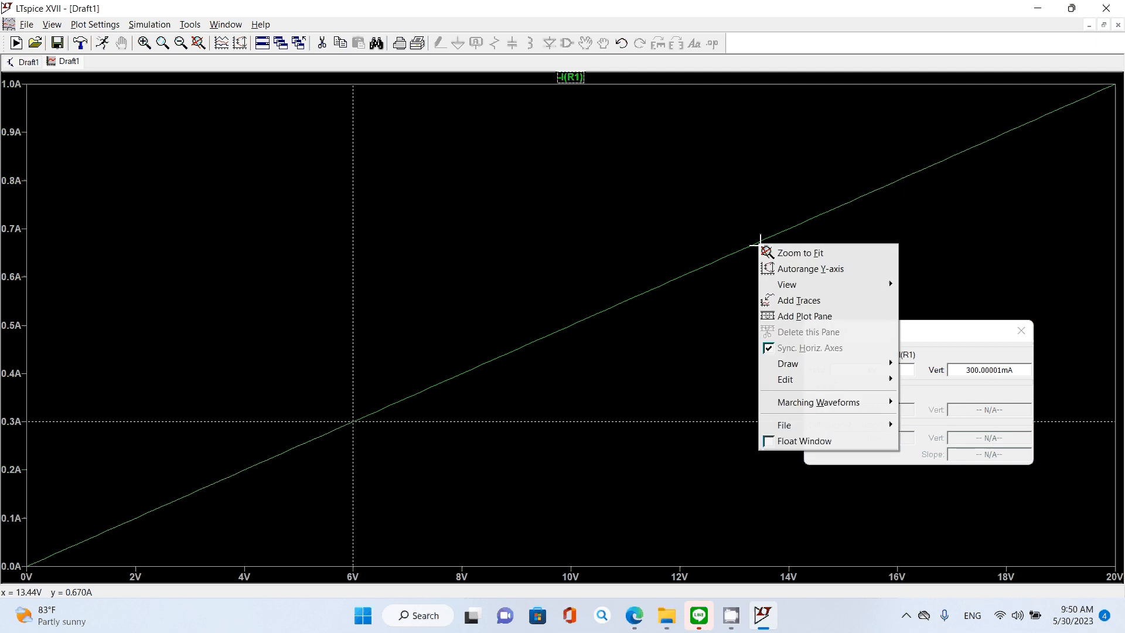
{"action": "left_click", "coordinate": [725, 266]}
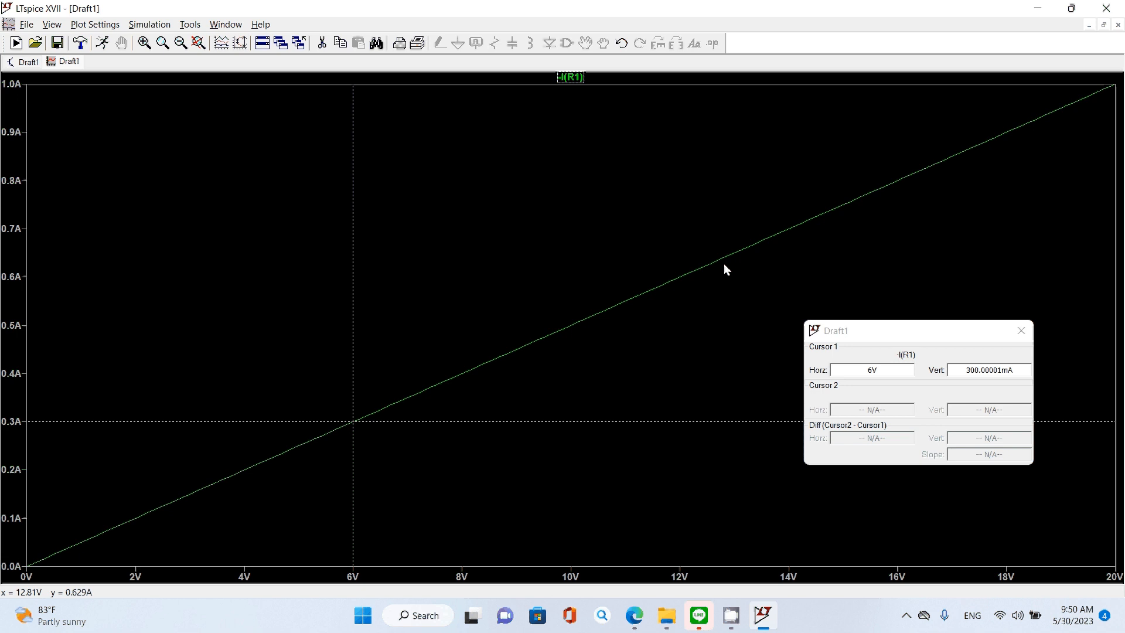
{"action": "right_click", "coordinate": [648, 296]}
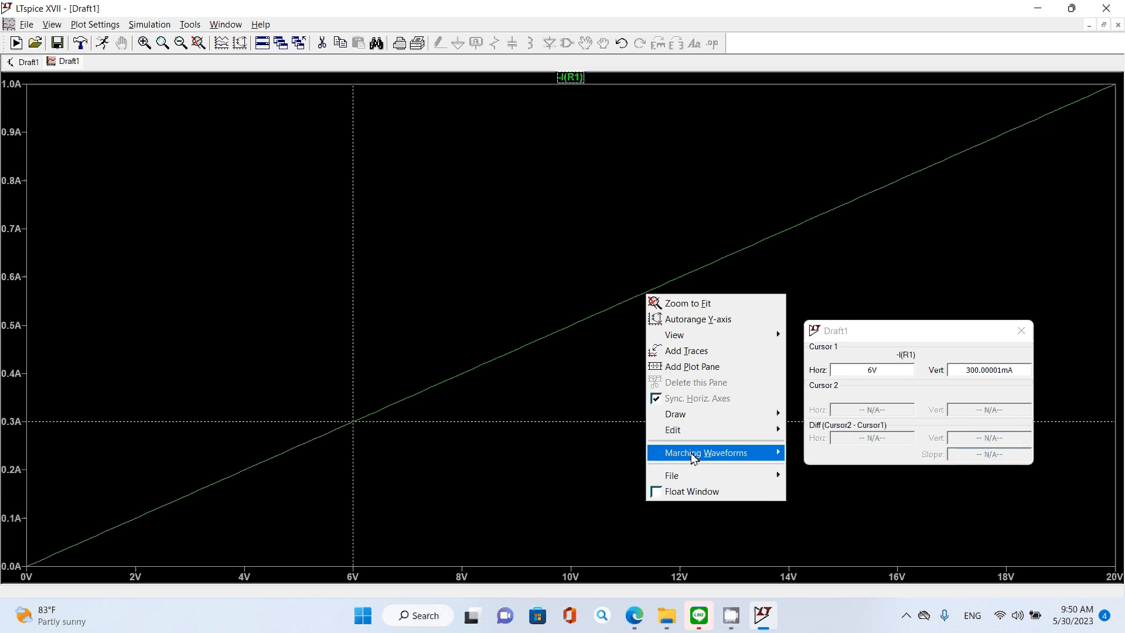
{"action": "left_click", "coordinate": [735, 211]}
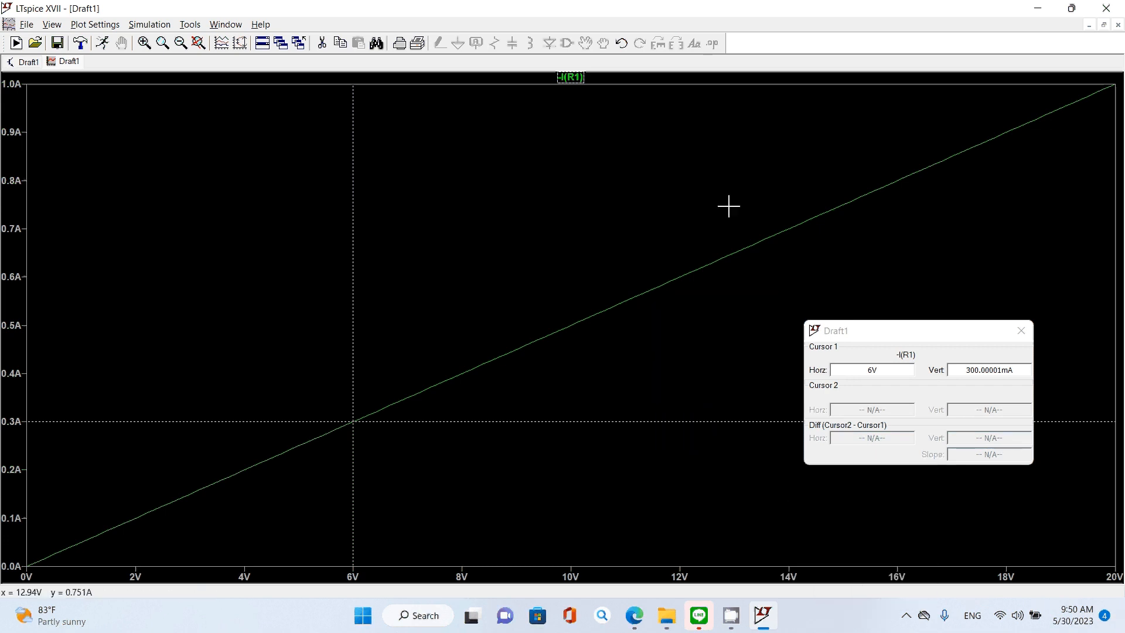
Set the attached cursor of the -I(R1) trace to 2nd
{"action": "right_click", "coordinate": [586, 80]}
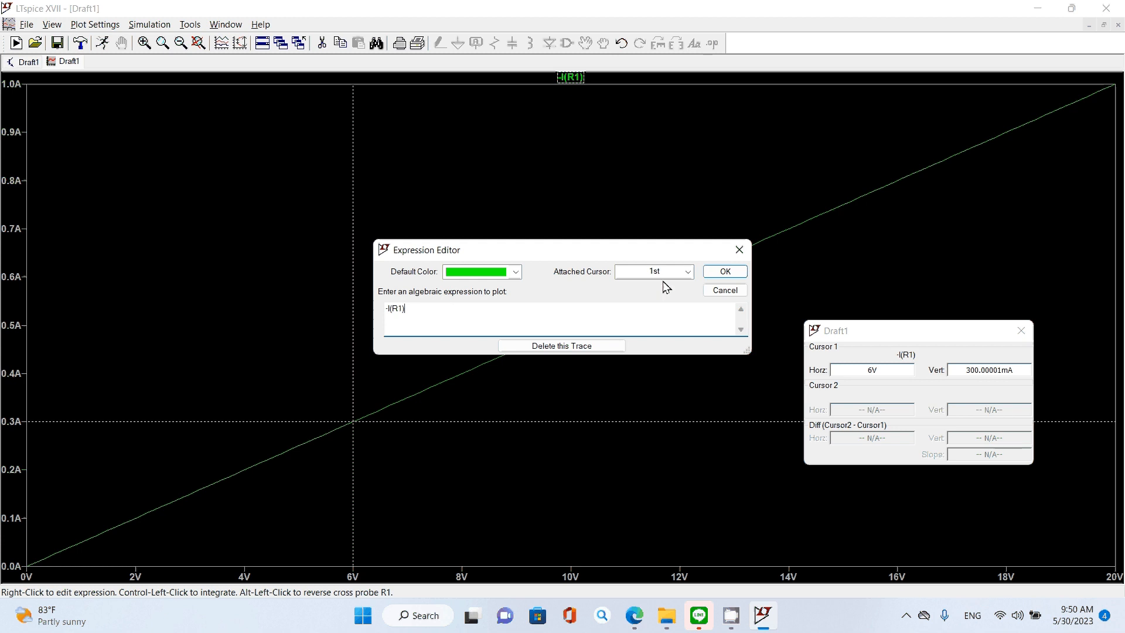
{"action": "left_click", "coordinate": [688, 272]}
{"action": "left_click", "coordinate": [688, 272]}
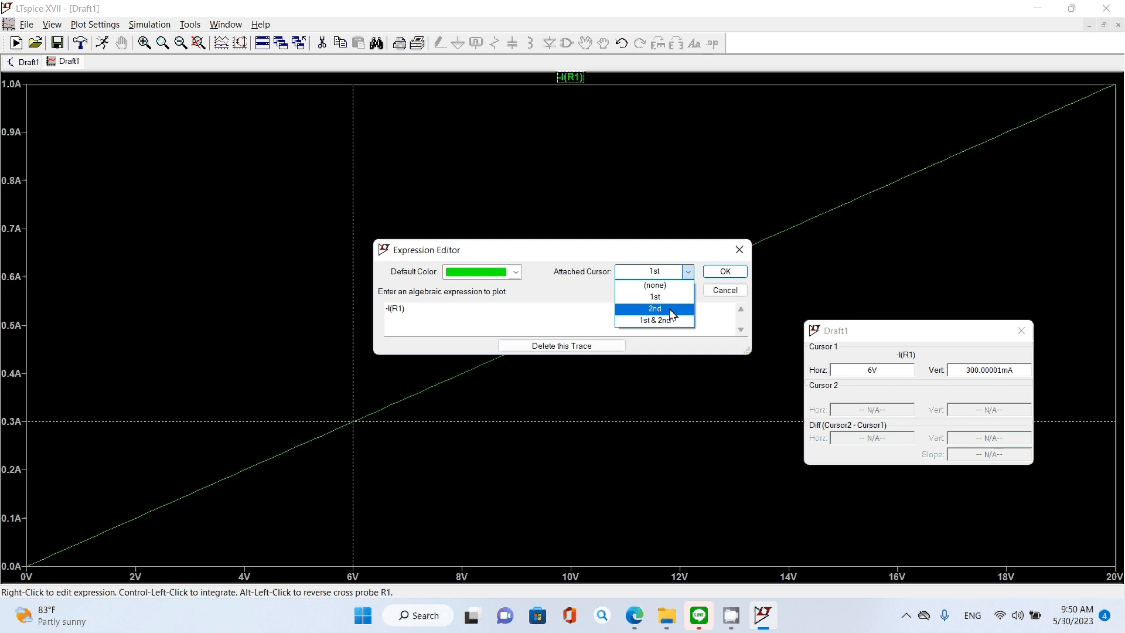
{"action": "left_click", "coordinate": [671, 311]}
{"action": "left_click", "coordinate": [721, 273]}
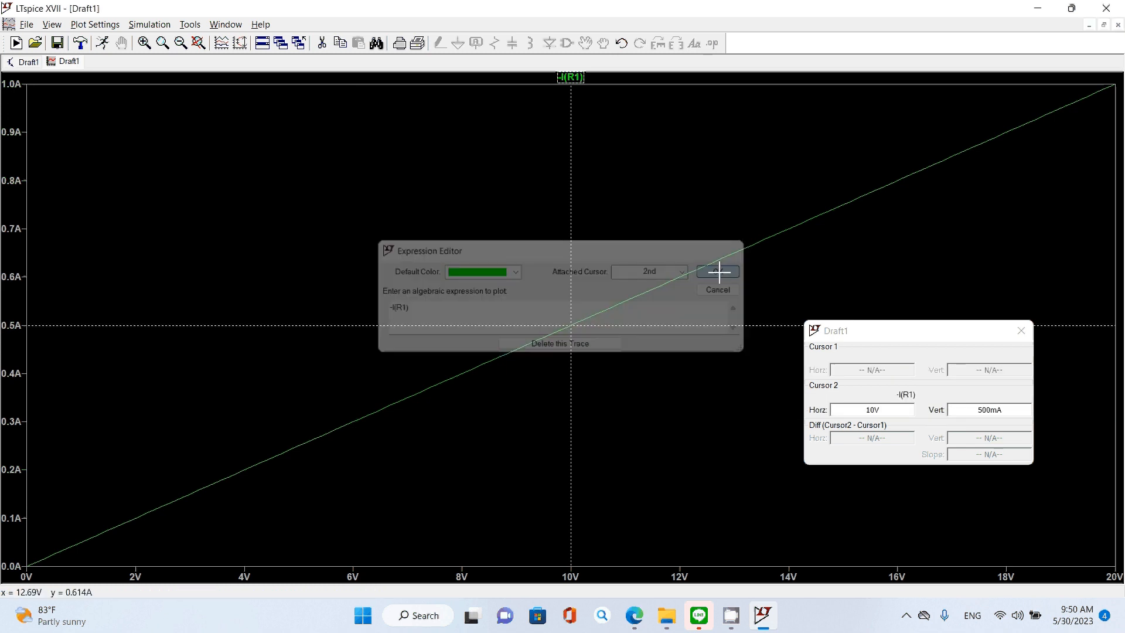
Try to move the second cursor along the -I(R1) trace from the 10 V point
{"action": "right_click", "coordinate": [469, 374]}
{"action": "left_click", "coordinate": [588, 328]}
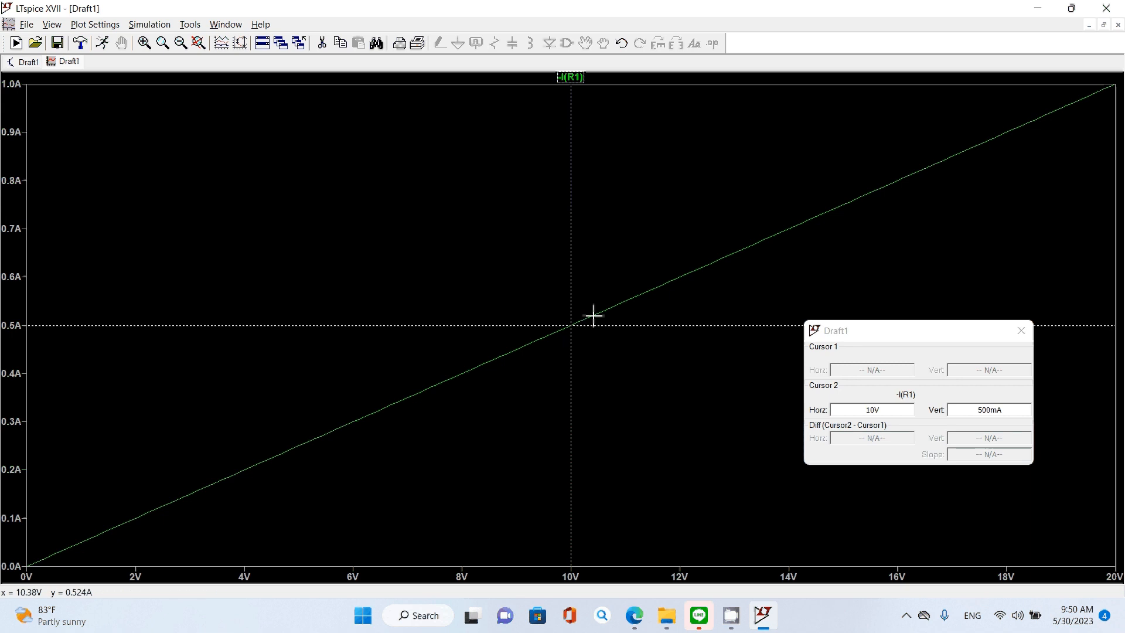
{"action": "left_click_drag", "start_coordinate": [595, 314], "coordinate": [640, 297]}
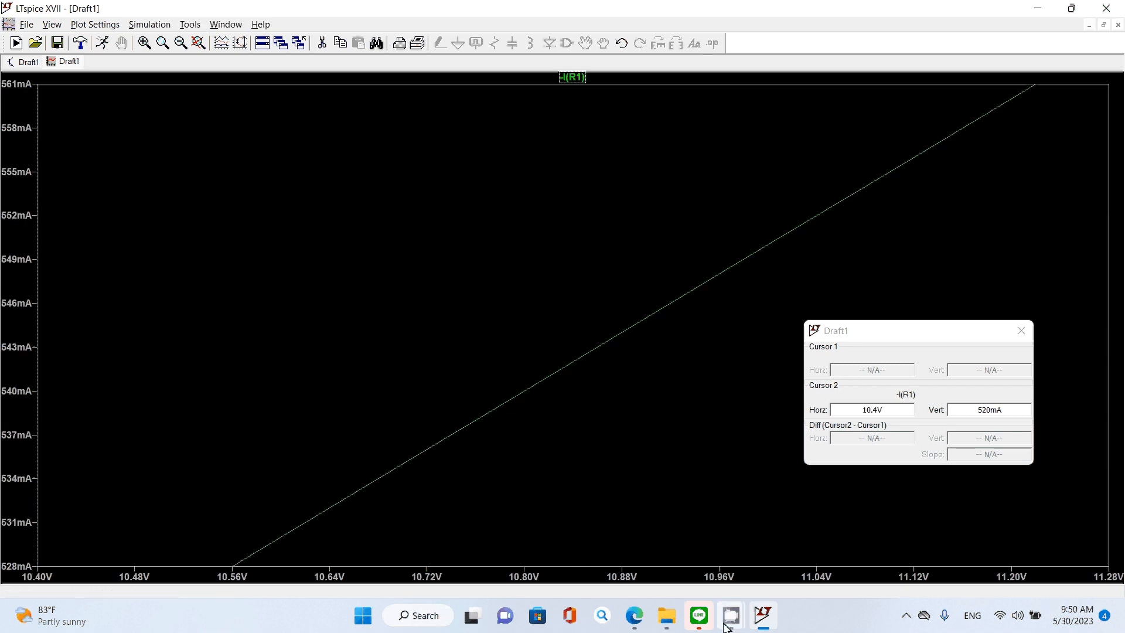
{"action": "mouse_move", "coordinate": [727, 626]}
{"action": "mouse_move", "coordinate": [655, 552]}
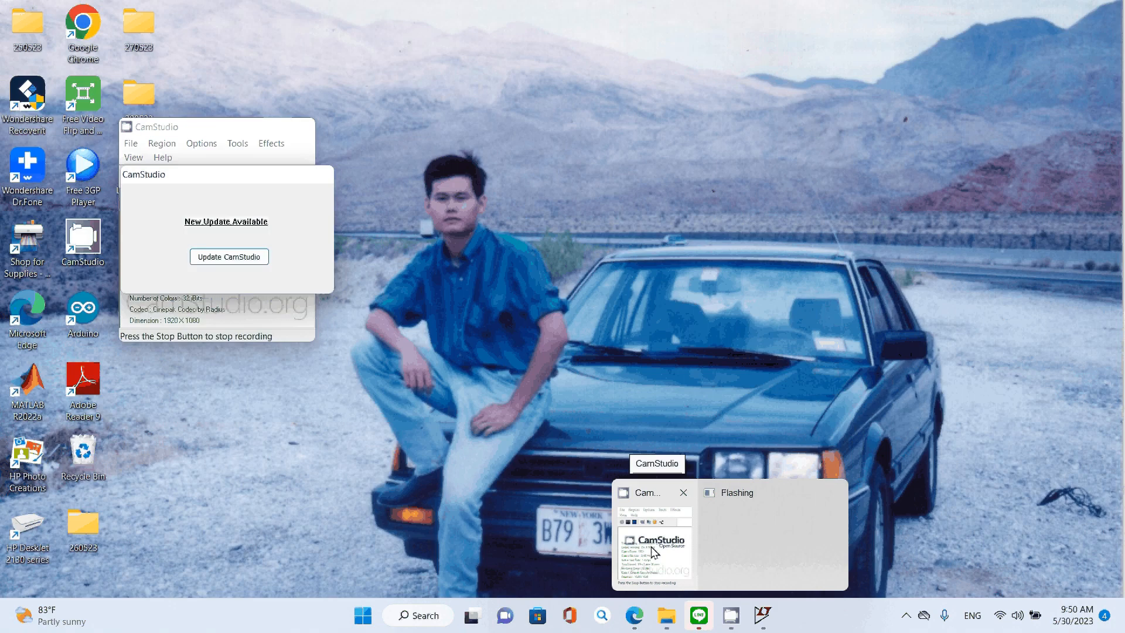
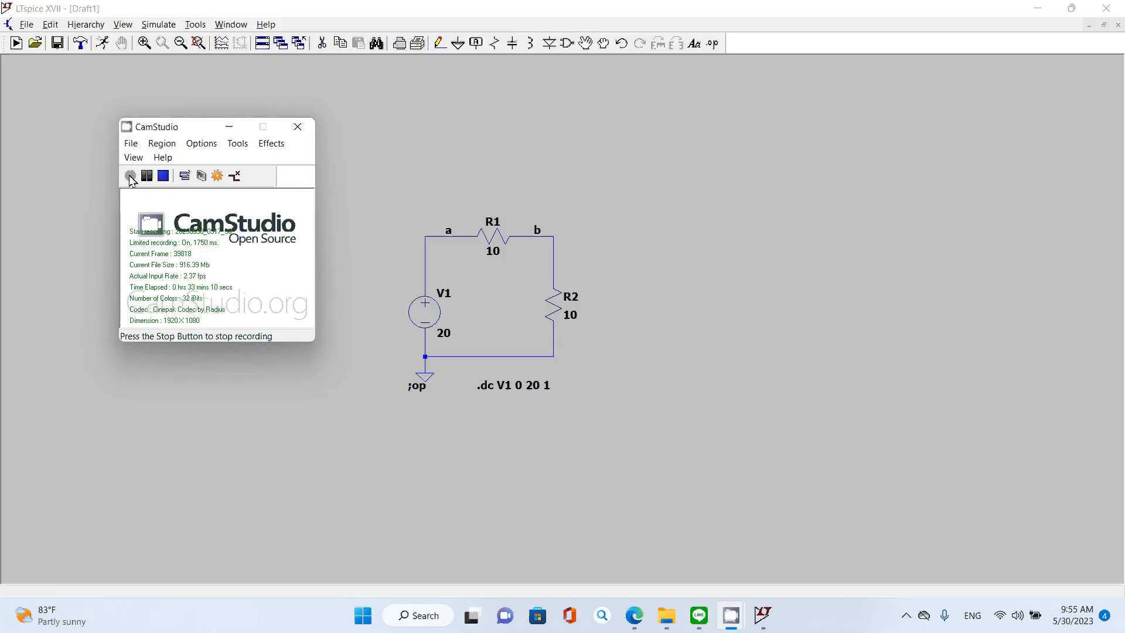
Rerun the DC sweep of V1 from the schematic and maximize the empty waveform window
{"action": "left_click", "coordinate": [507, 179]}
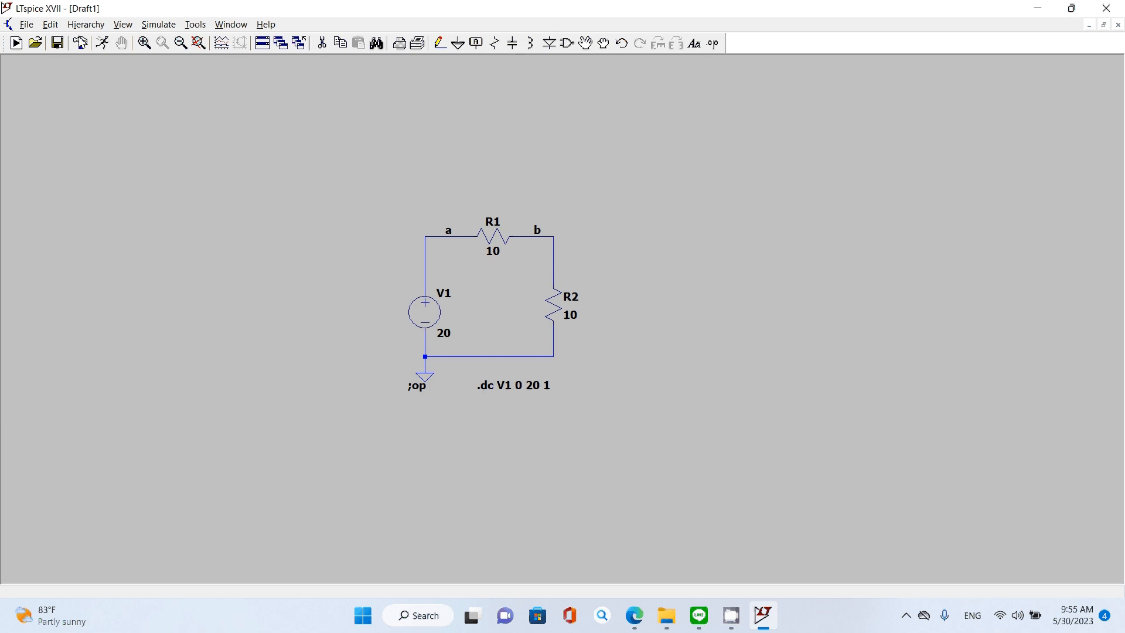
{"action": "left_click", "coordinate": [102, 44]}
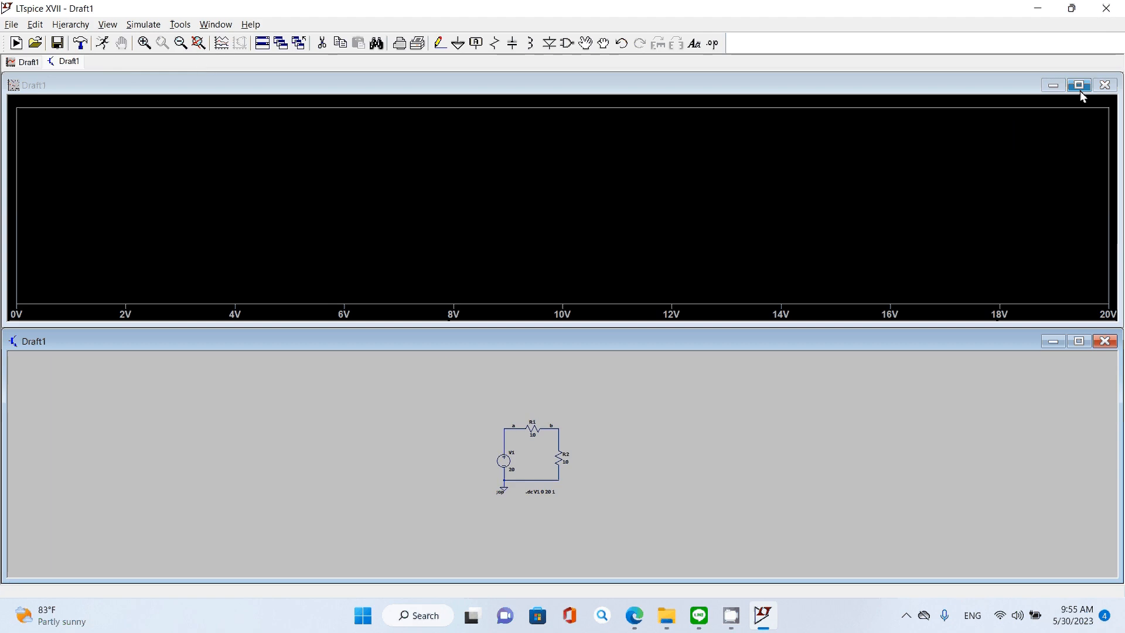
{"action": "left_click", "coordinate": [1083, 89]}
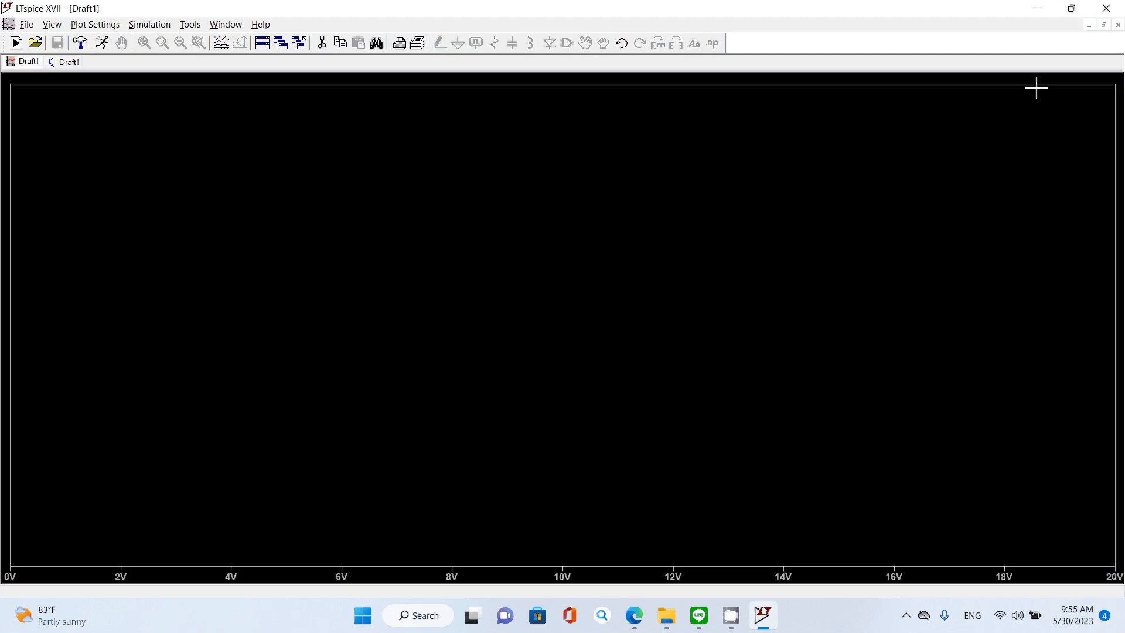
Plot the current through R1, I(R1), in the empty waveform window
{"action": "left_click", "coordinate": [228, 48]}
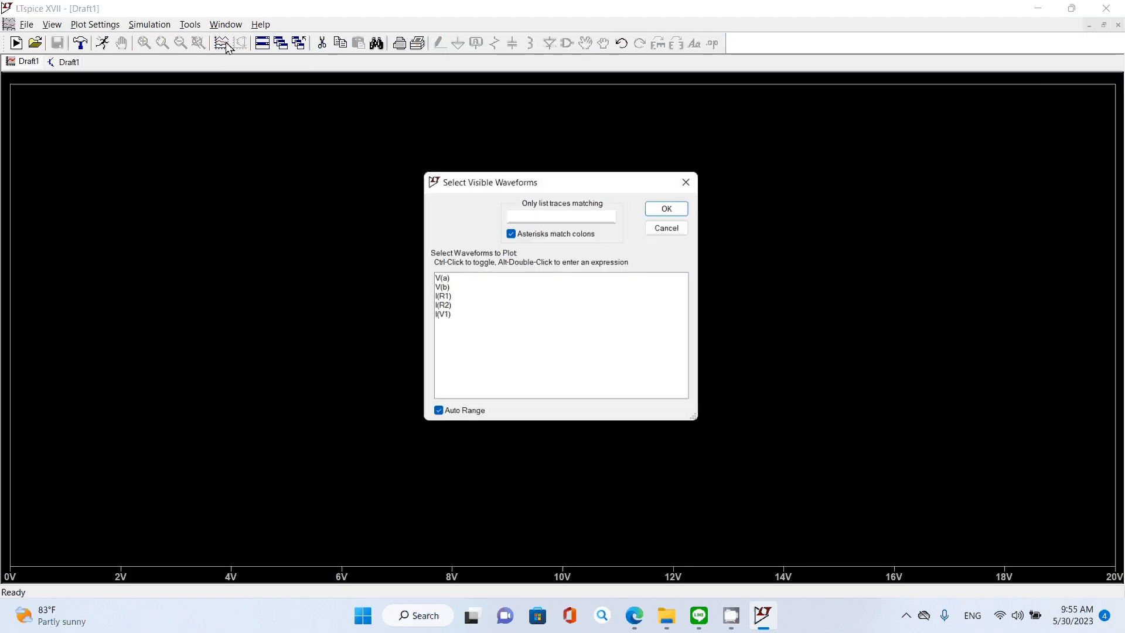
{"action": "left_click", "coordinate": [441, 297]}
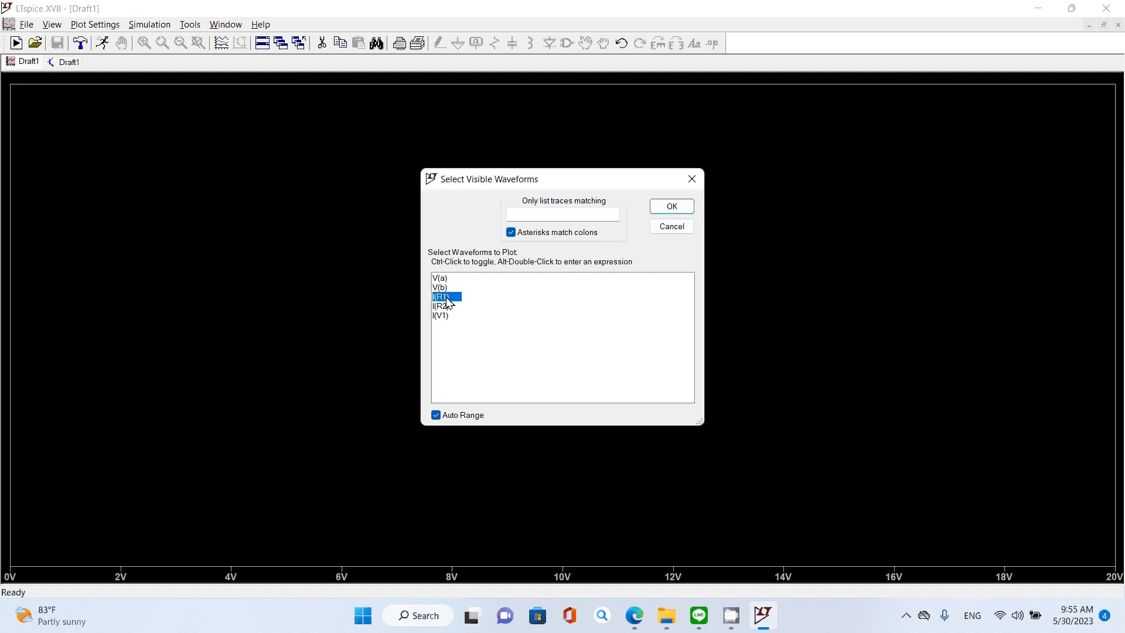
{"action": "left_click", "coordinate": [673, 207]}
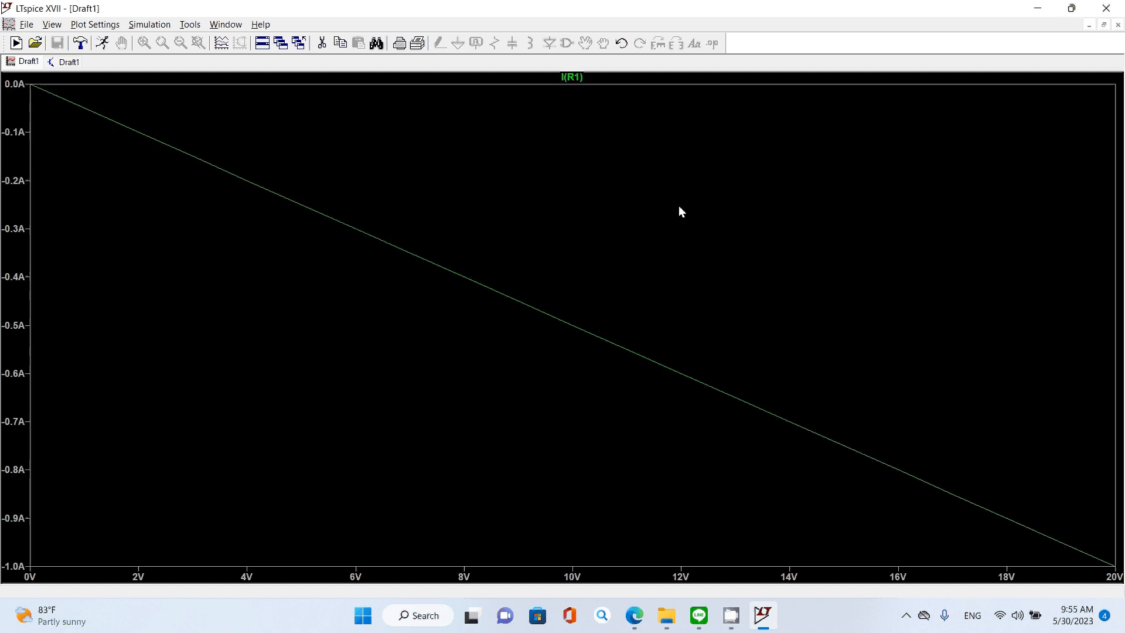
Change the expression of the I(R1) trace to -I(R1)
{"action": "right_click", "coordinate": [572, 82]}
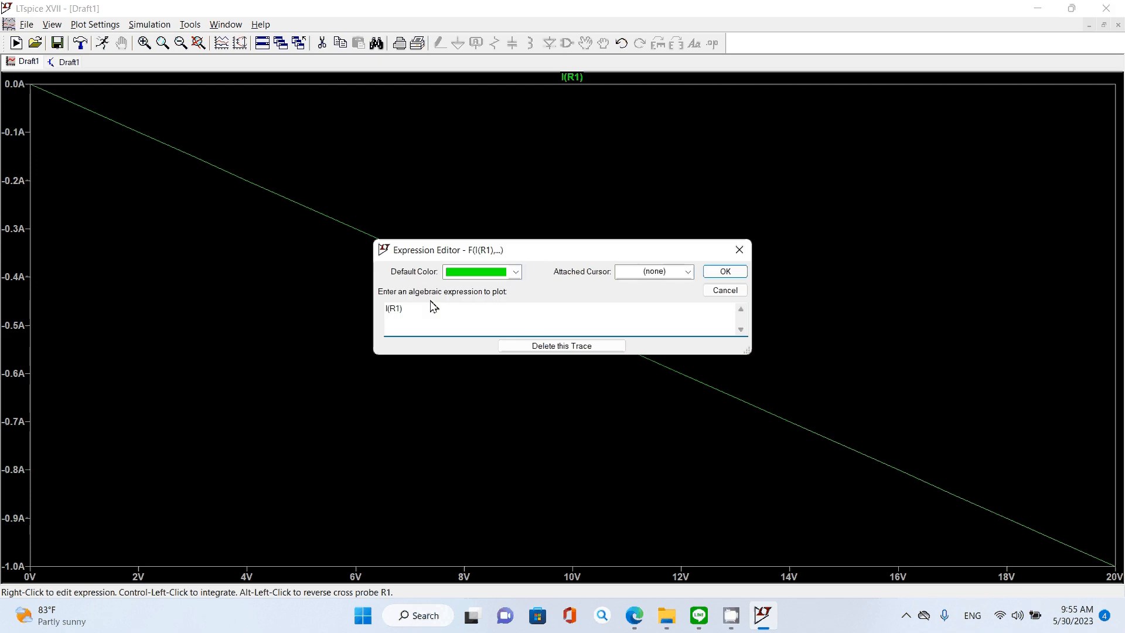
{"action": "left_click", "coordinate": [388, 308]}
{"action": "type", "text": "-"}
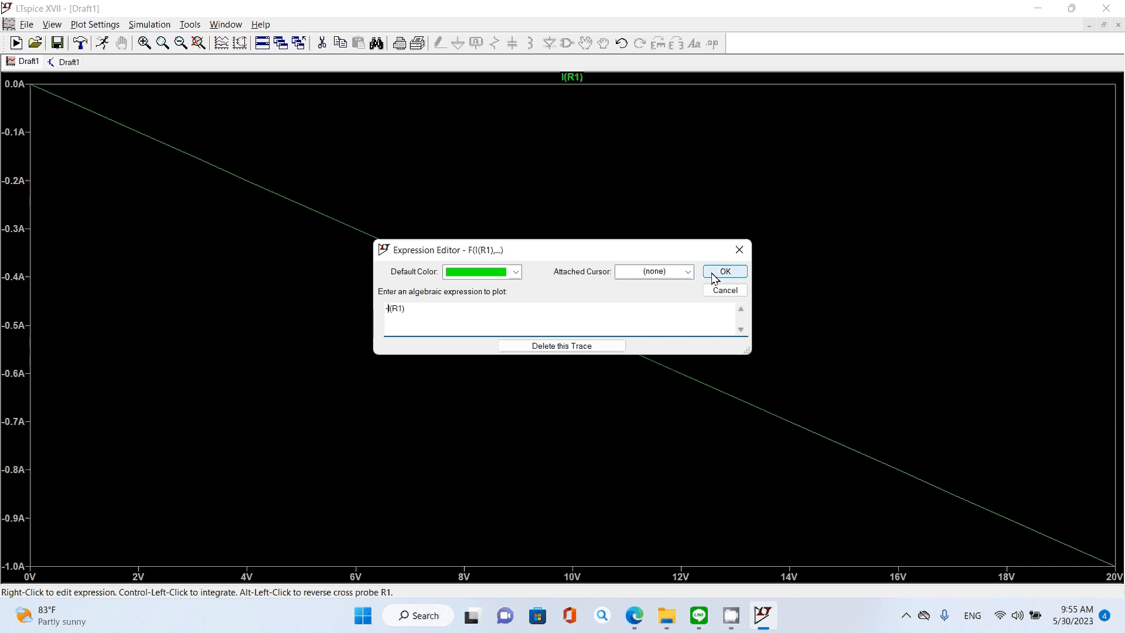
{"action": "left_click", "coordinate": [713, 274]}
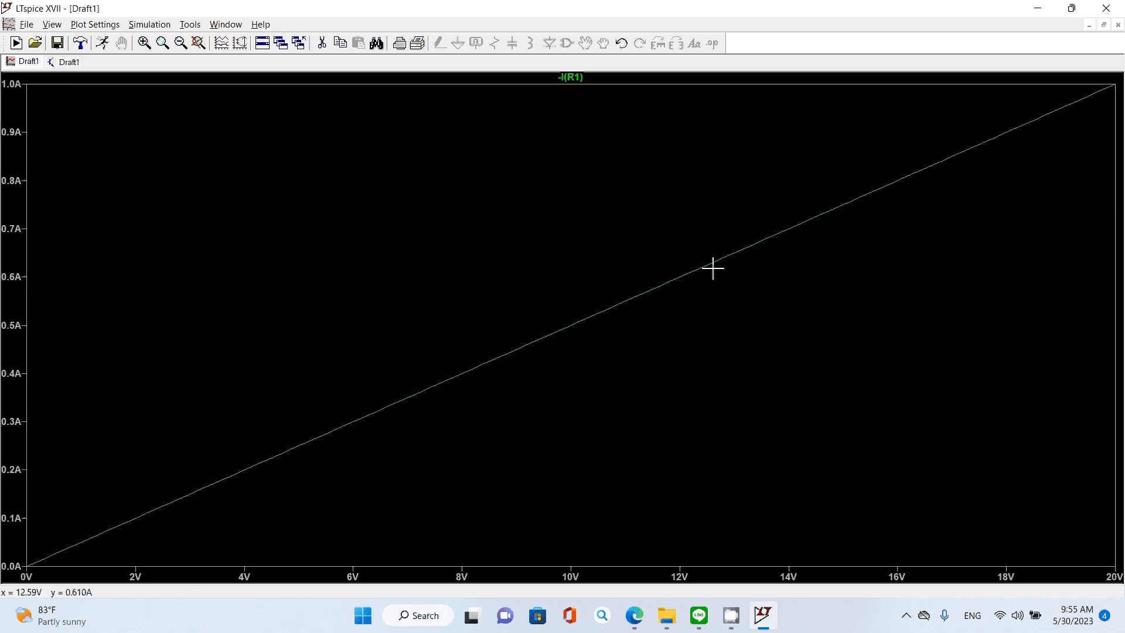
Attach both cursors, 1st & 2nd, to the -I(R1) trace
{"action": "right_click", "coordinate": [572, 81]}
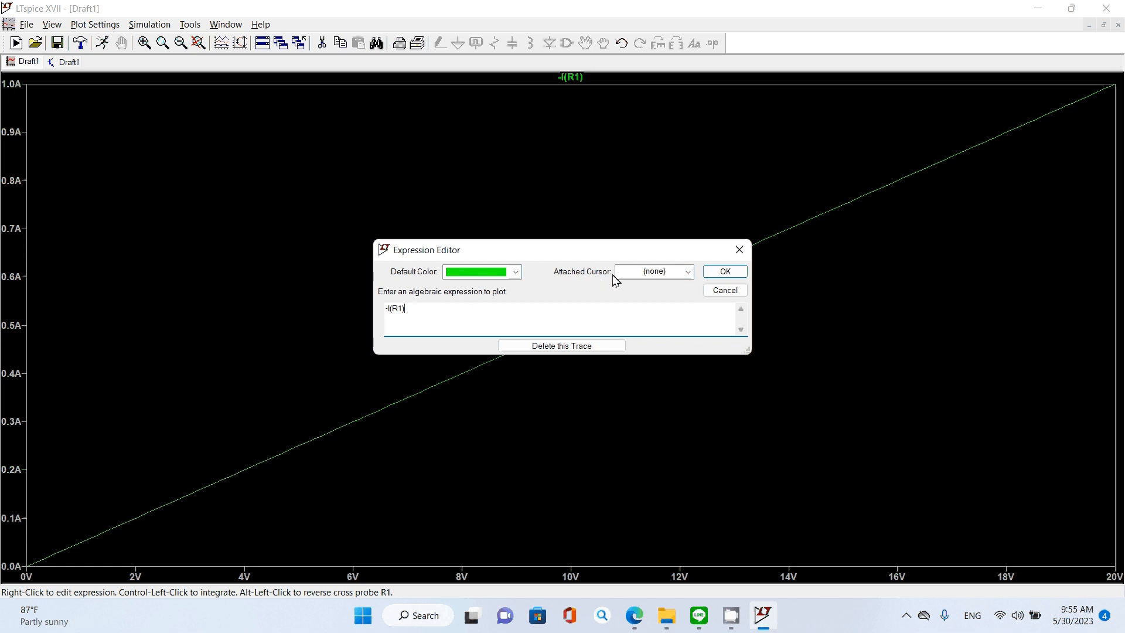
{"action": "left_click", "coordinate": [688, 272]}
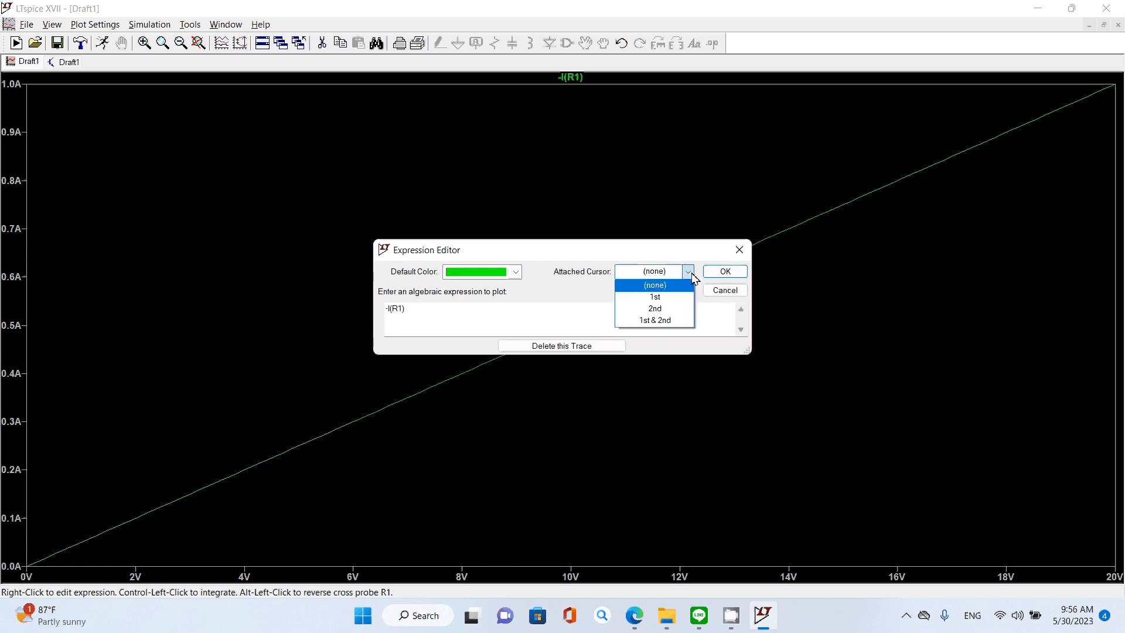
{"action": "left_click", "coordinate": [664, 322]}
{"action": "left_click", "coordinate": [723, 273]}
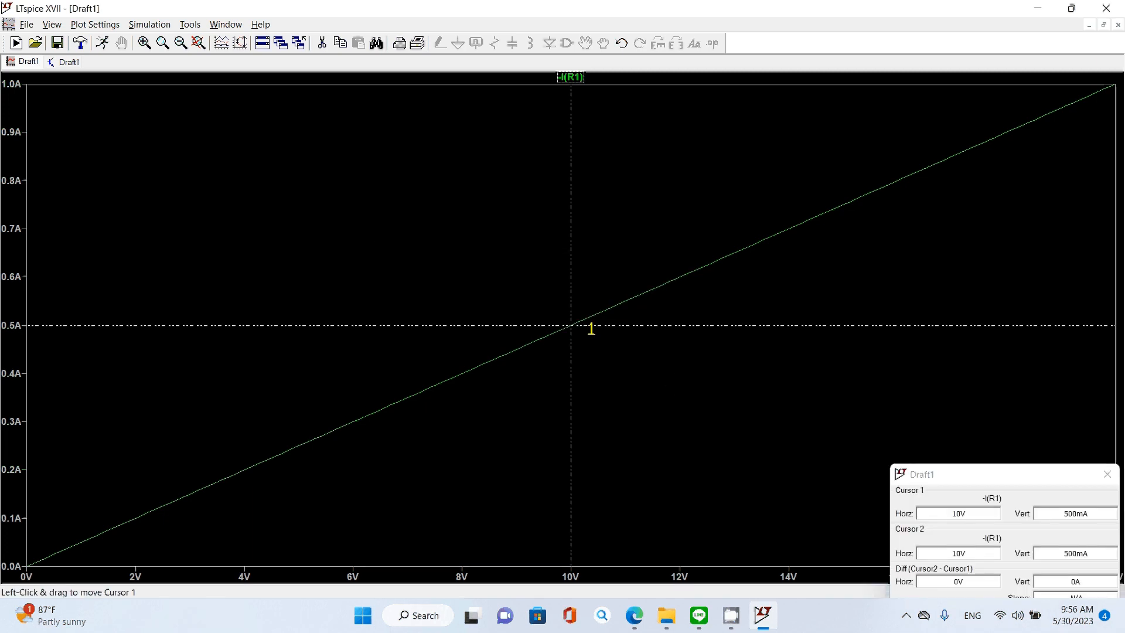
Bring the cursor readout fully into view, place cursor 1 at about 7.4 V, and read the horizontal and vertical differences between the cursors
{"action": "left_click_drag", "start_coordinate": [942, 480], "coordinate": [936, 333]}
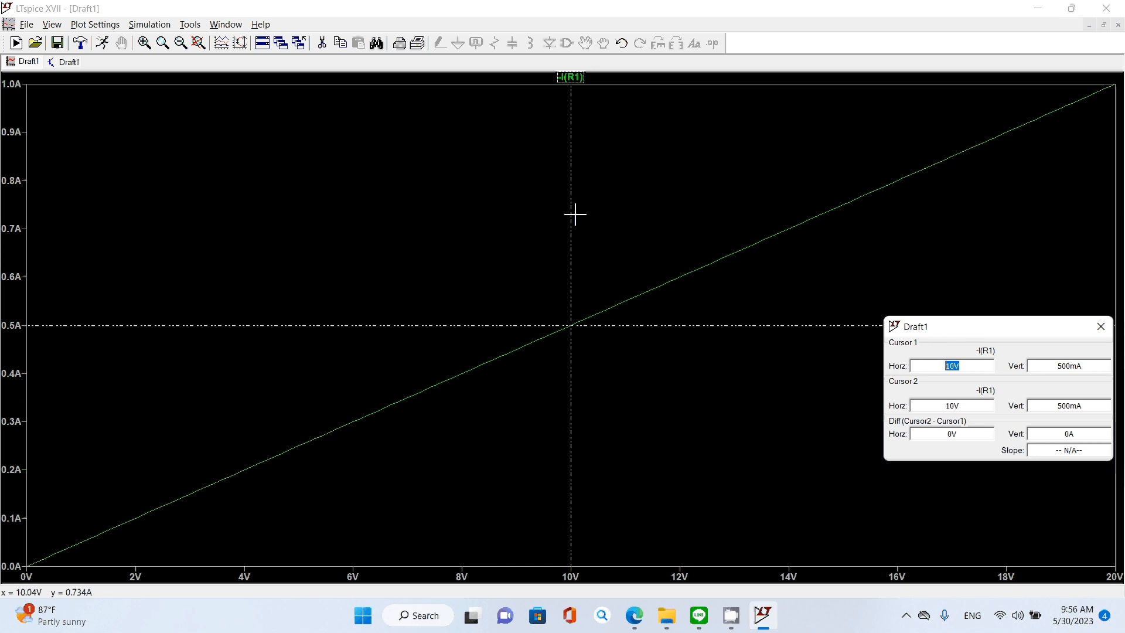
{"action": "left_click_drag", "start_coordinate": [573, 214], "coordinate": [430, 269]}
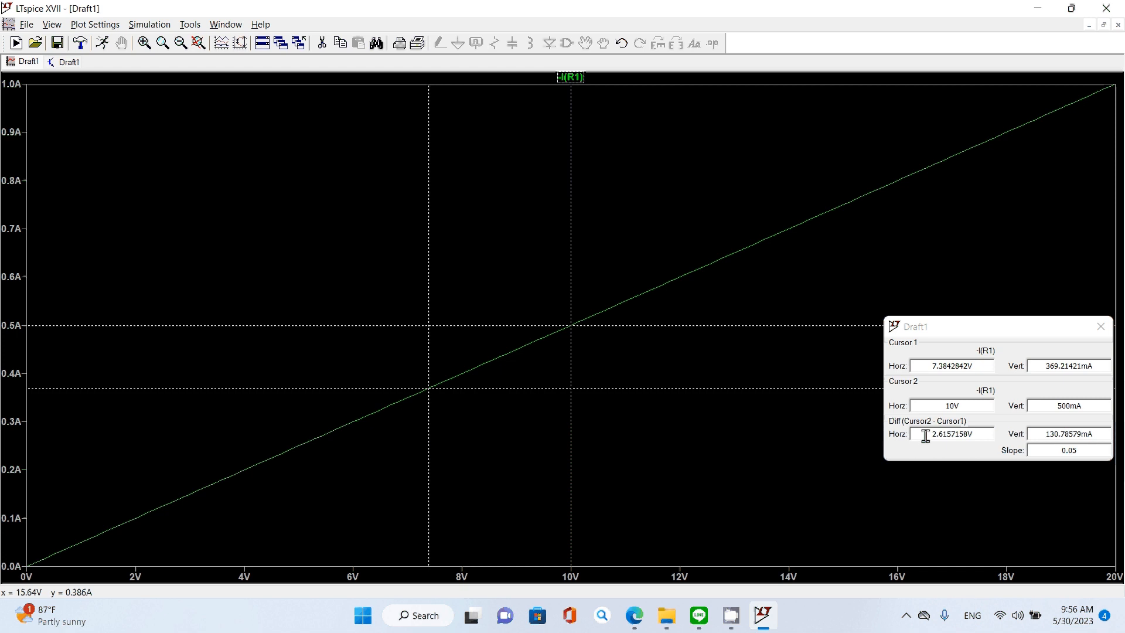
{"action": "left_click_drag", "start_coordinate": [932, 438], "coordinate": [1111, 437]}
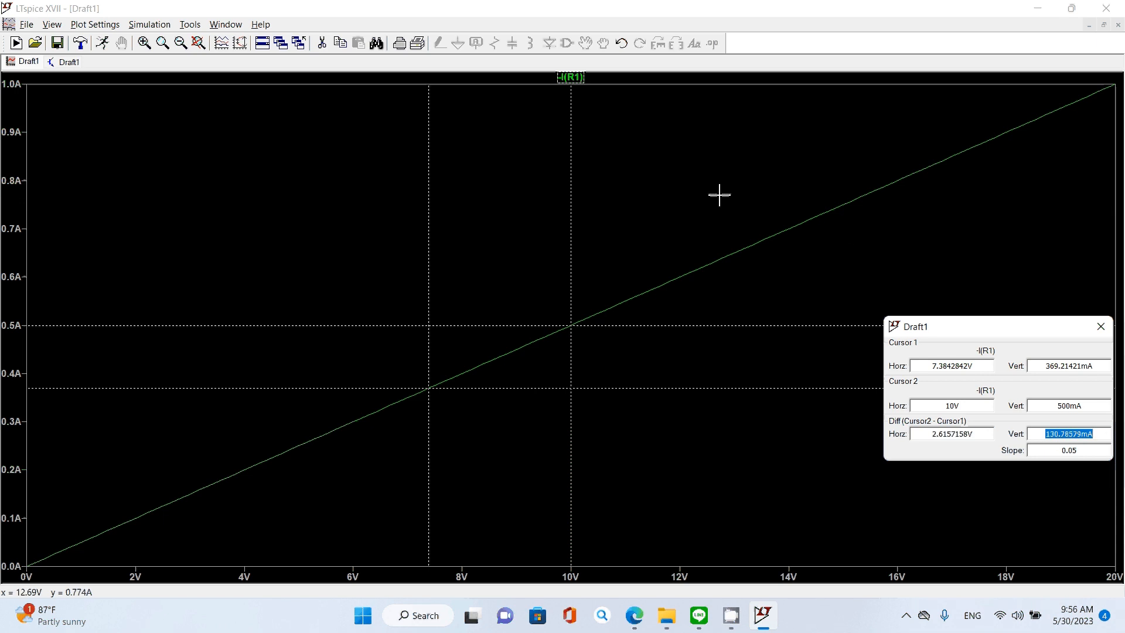
{"action": "left_click", "coordinate": [800, 229]}
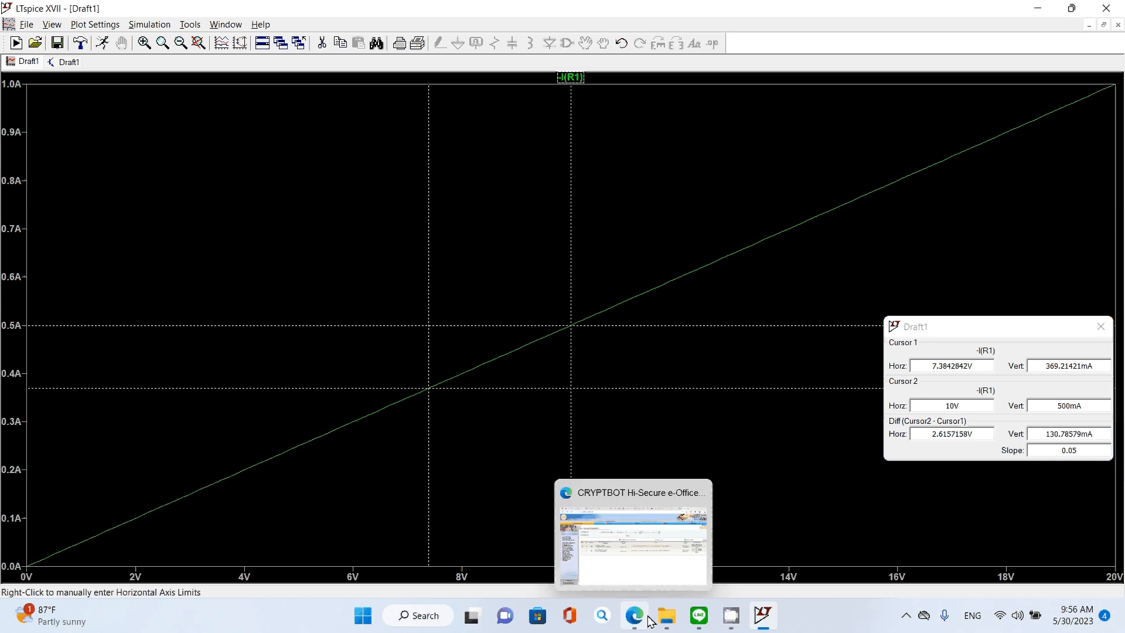
{"action": "mouse_move", "coordinate": [730, 626]}
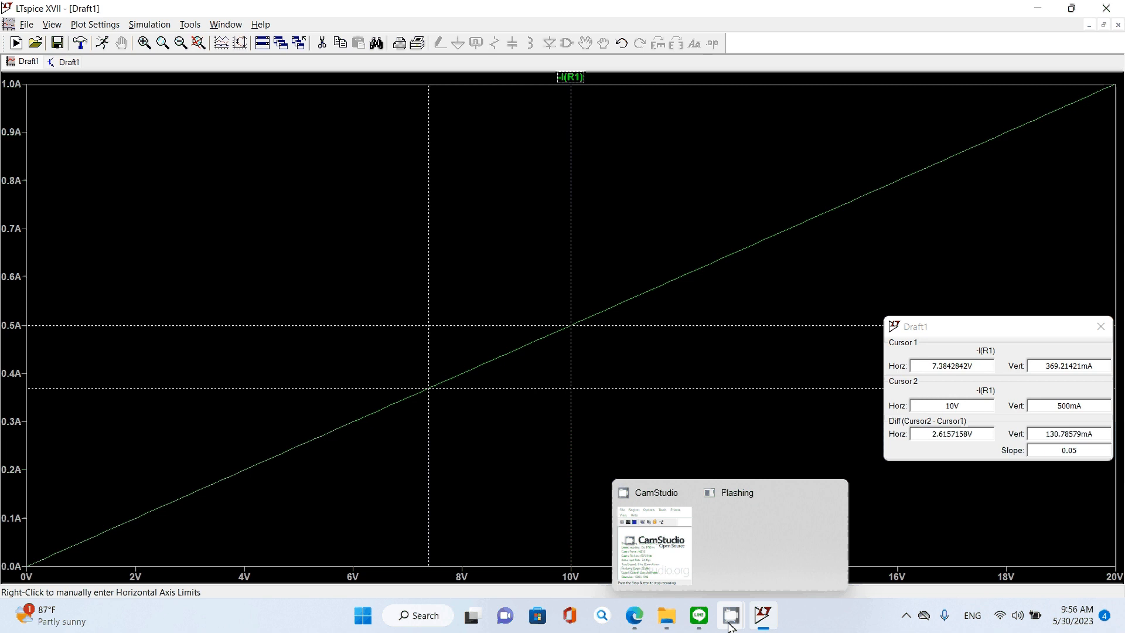